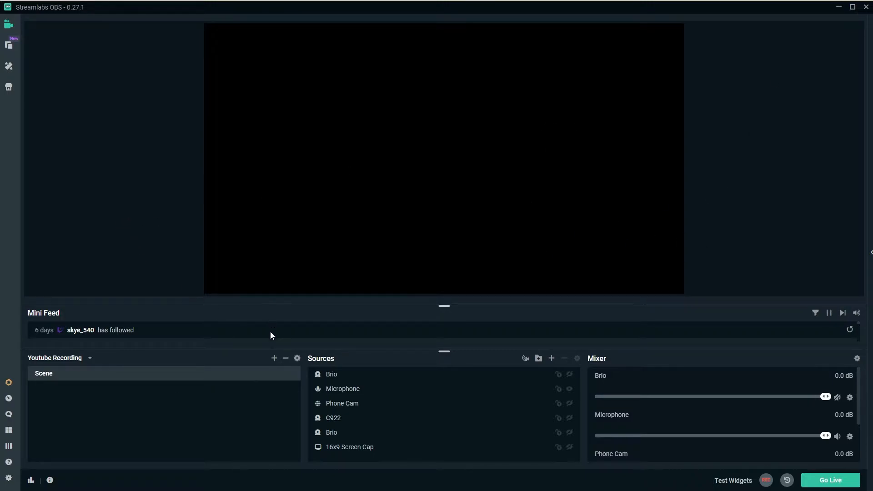
Create a new scene named Gaming in the Youtube Recording scene collection
left_click(275, 359)
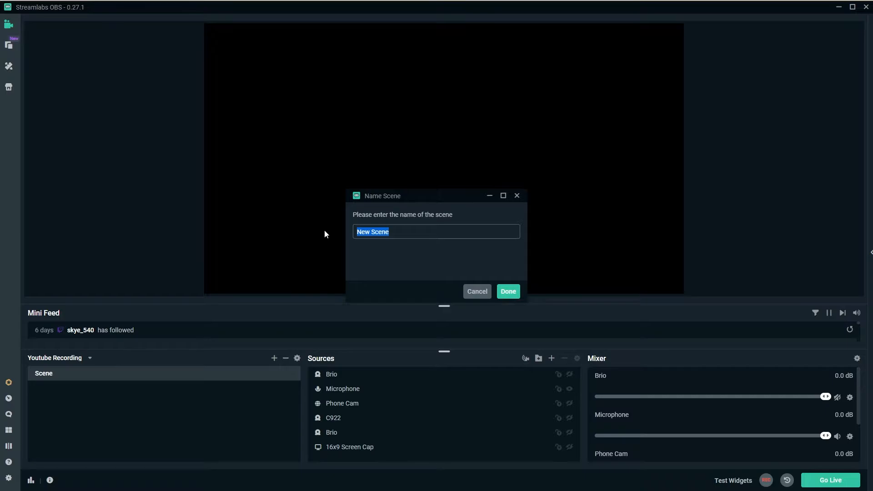
type("Gaming")
left_click(507, 292)
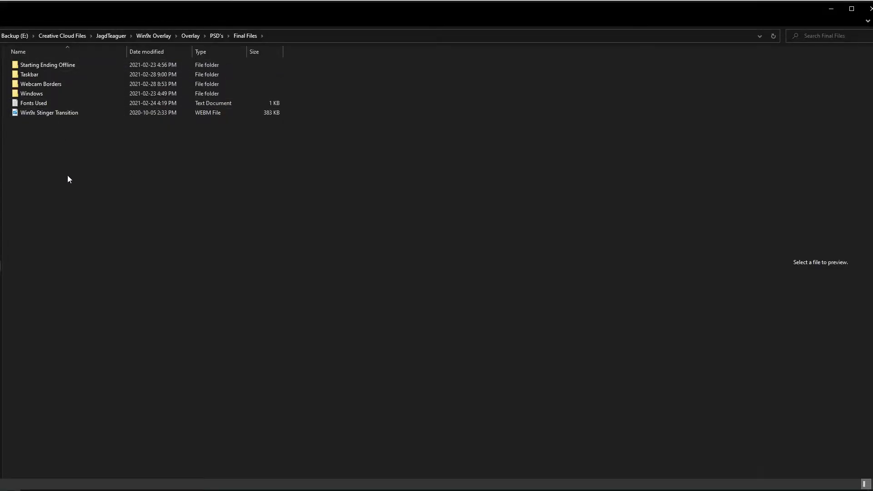
In File Explorer, examine the contents of the Starting Ending Offline, Taskbar and Webcam Borders folders within Final Files
double_click(60, 65)
key("alt+Left")
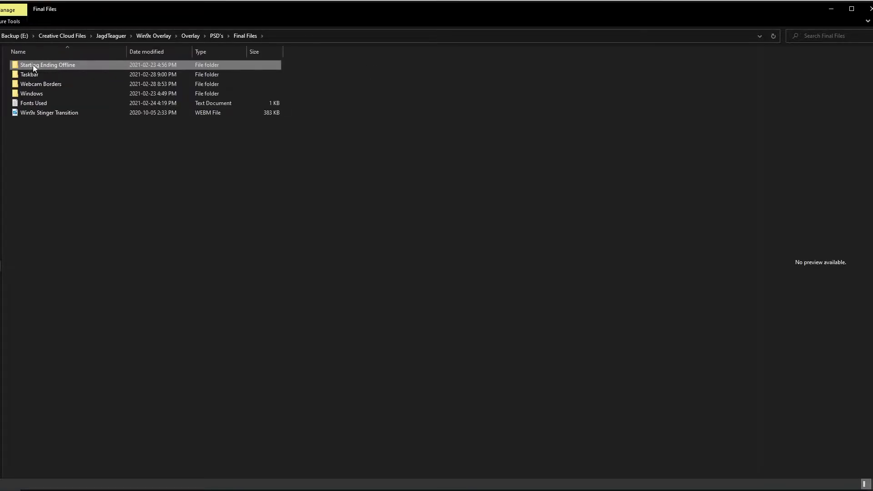
double_click(56, 64)
key("alt+Left")
double_click(51, 74)
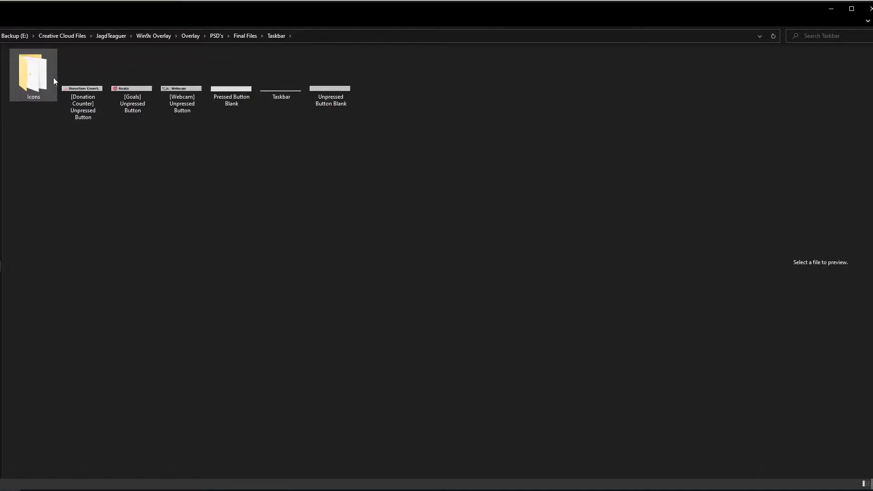
key("alt+Left")
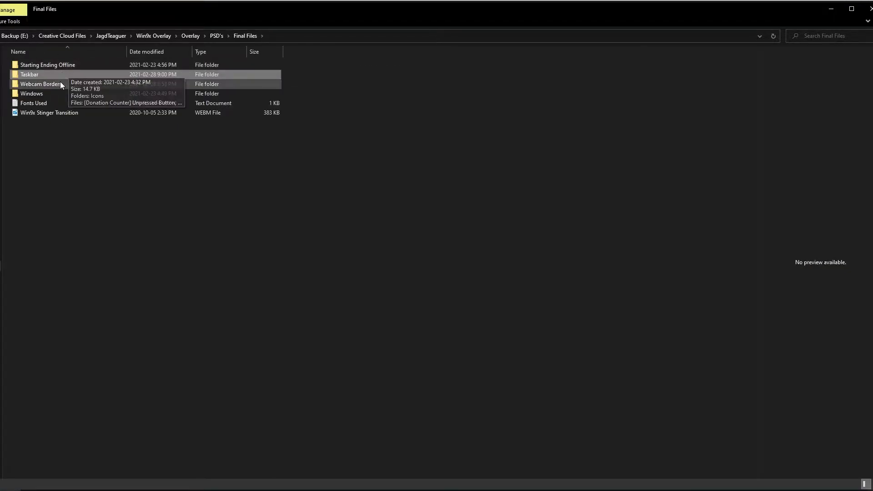
double_click(45, 84)
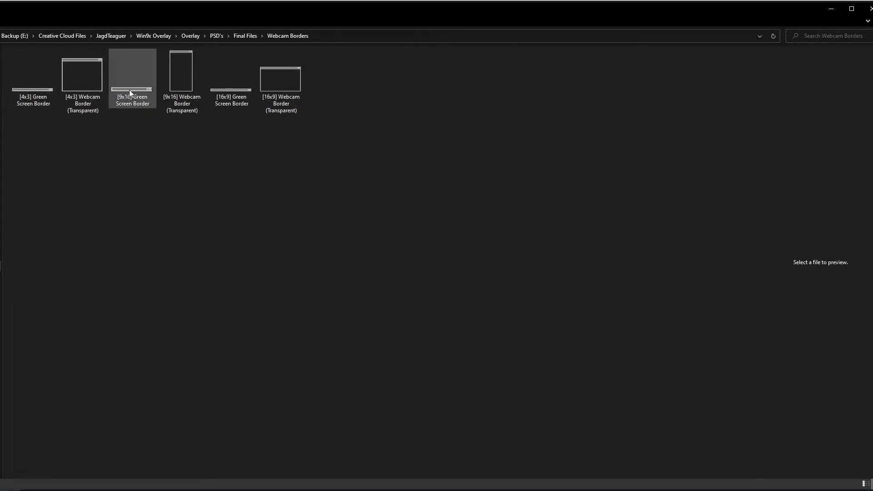
key("alt+Left")
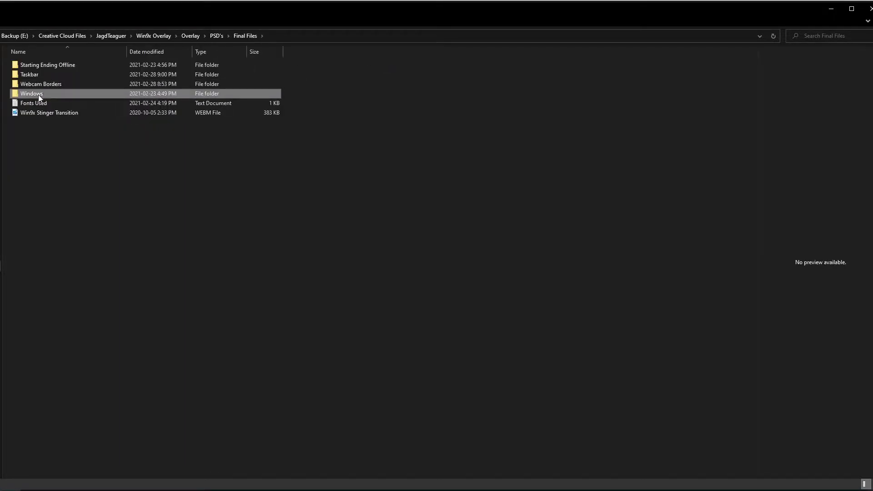
Examine the overlay images in the Windows folder and the button and bar images in the Taskbar folder
double_click(39, 96)
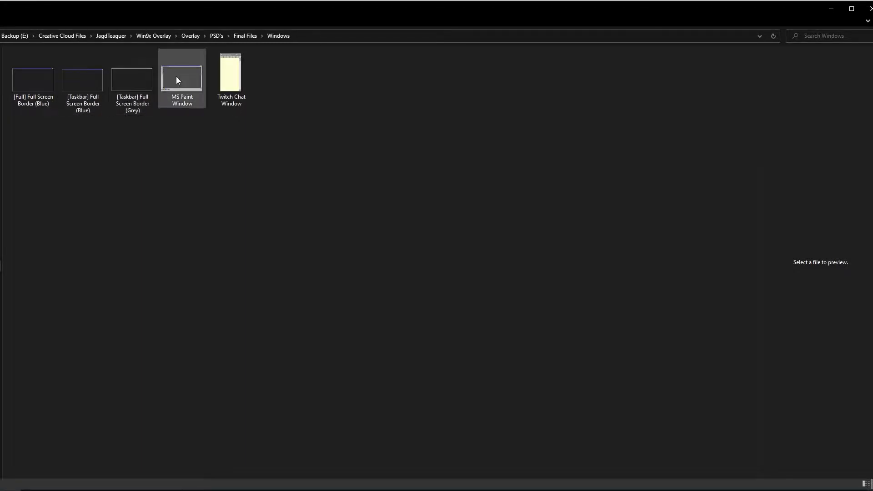
mouse_move(178, 80)
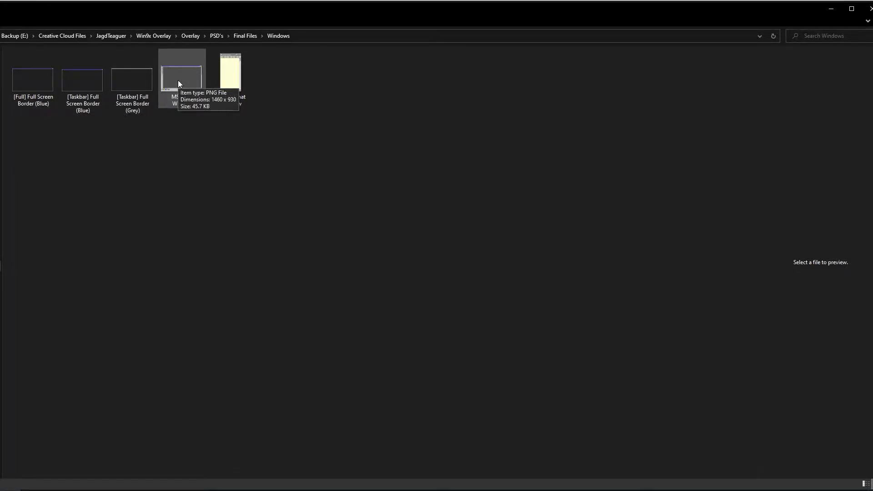
mouse_move(238, 82)
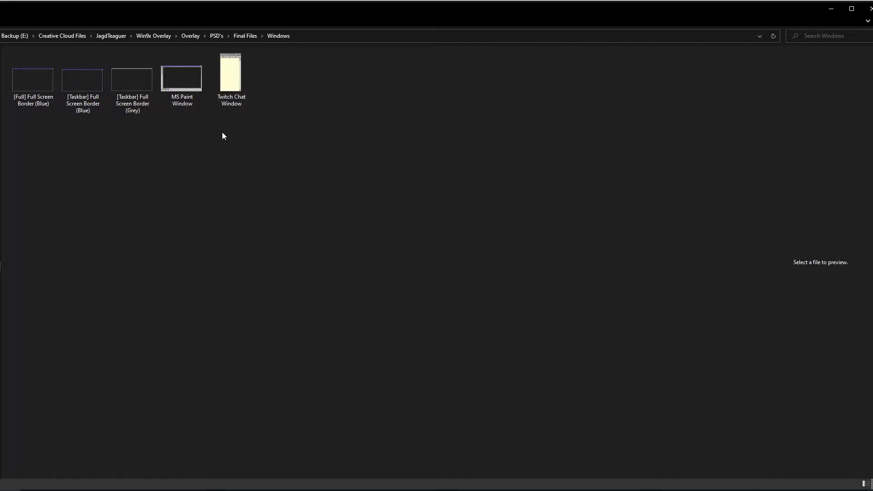
key("alt+Up")
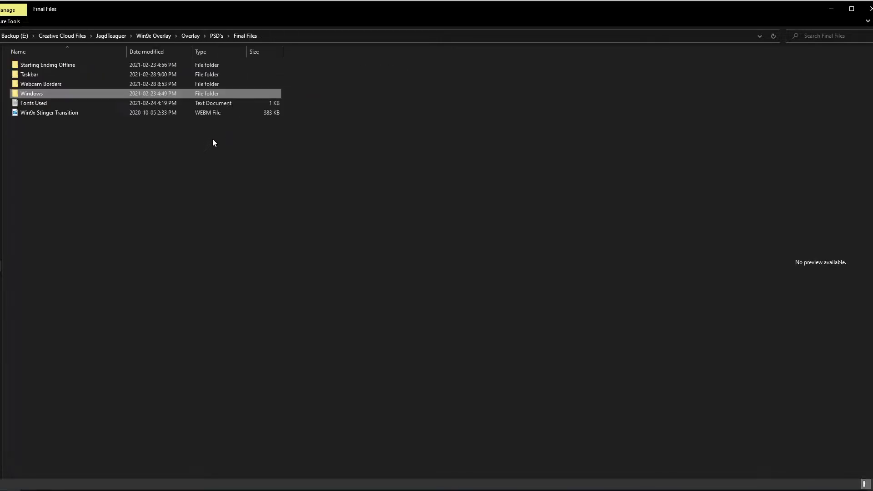
left_click(30, 75)
double_click(30, 74)
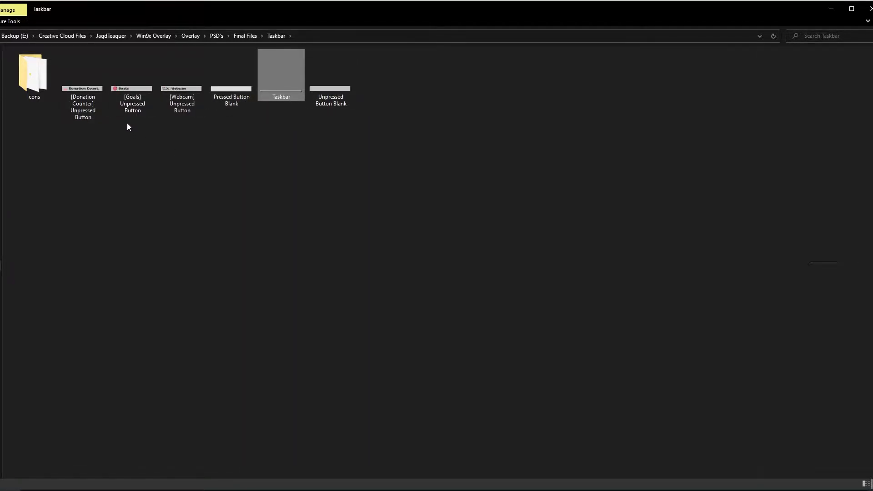
key("alt+Up")
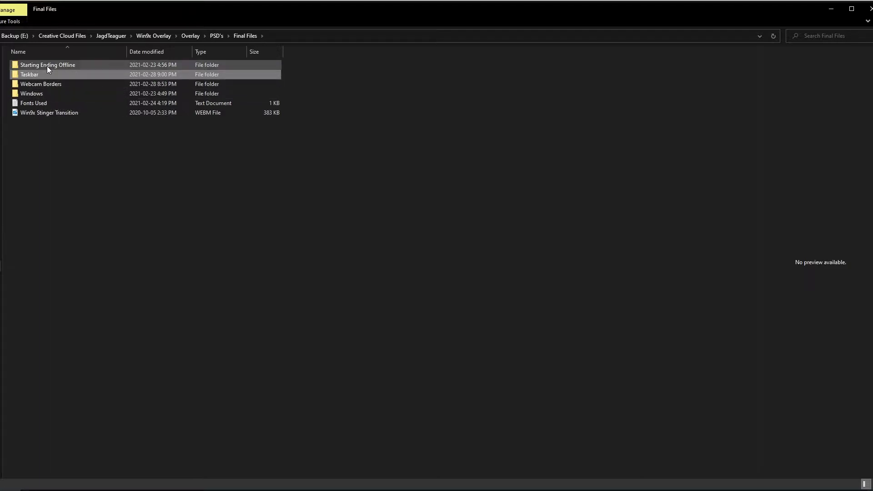
Read the font names, sizes and colours listed in the Fonts Used text document, and close it
left_click(41, 103)
double_click(41, 102)
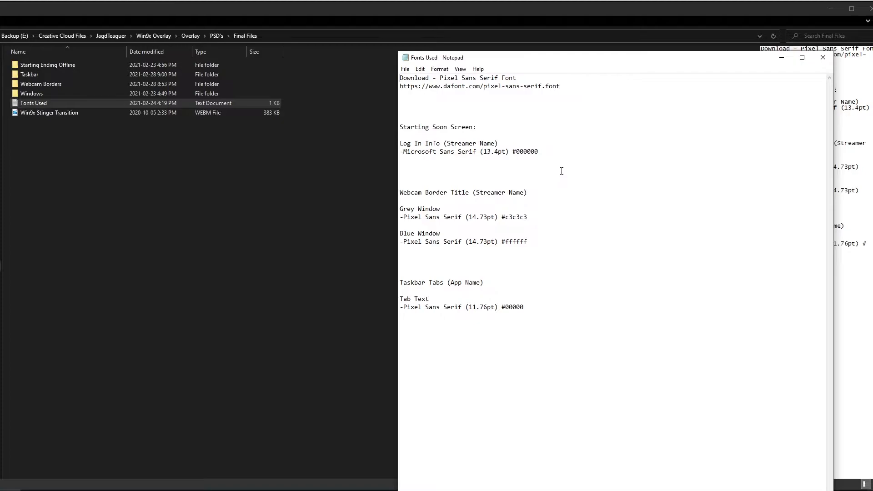
left_click_drag(501, 217, 527, 242)
left_click(527, 242)
left_click(824, 59)
Preview the Win9x Stinger Transition file and return to Streamlabs OBS
left_click(95, 116)
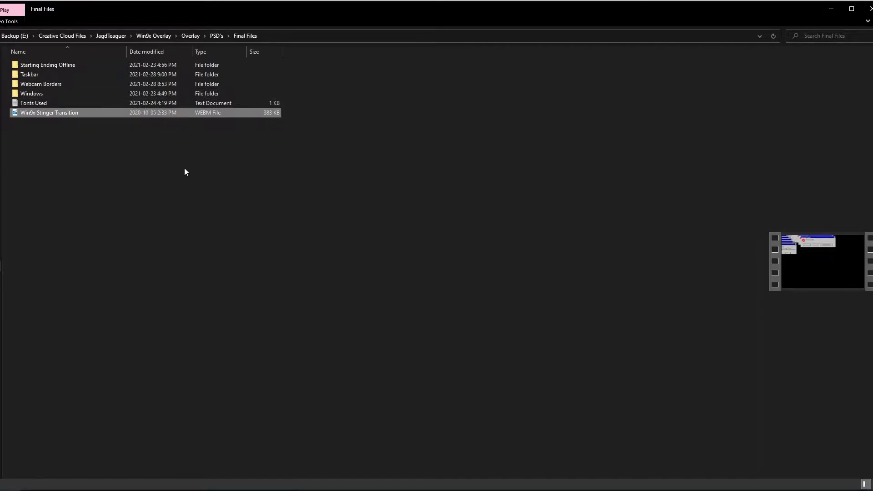
left_click(184, 168)
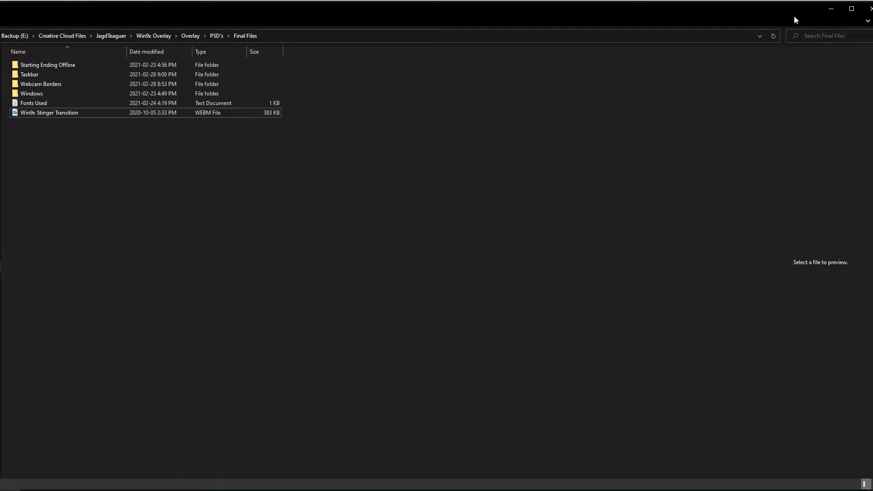
left_click(830, 10)
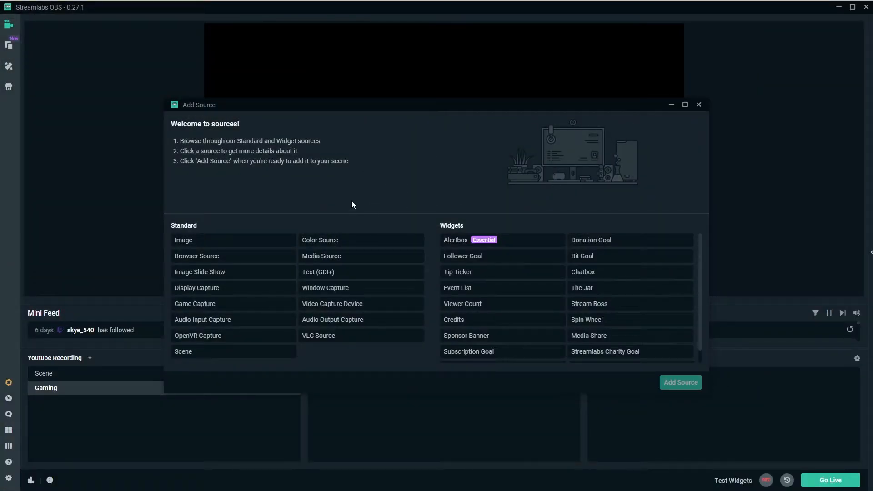
Add a new image source named Taskbar to the Gaming scene
left_click(206, 241)
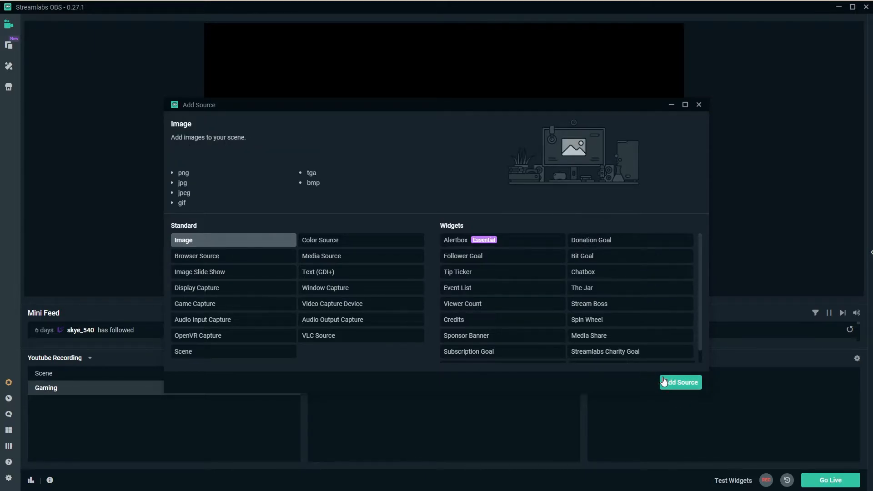
left_click(677, 381)
key("ctrl+a")
type("Taskbar")
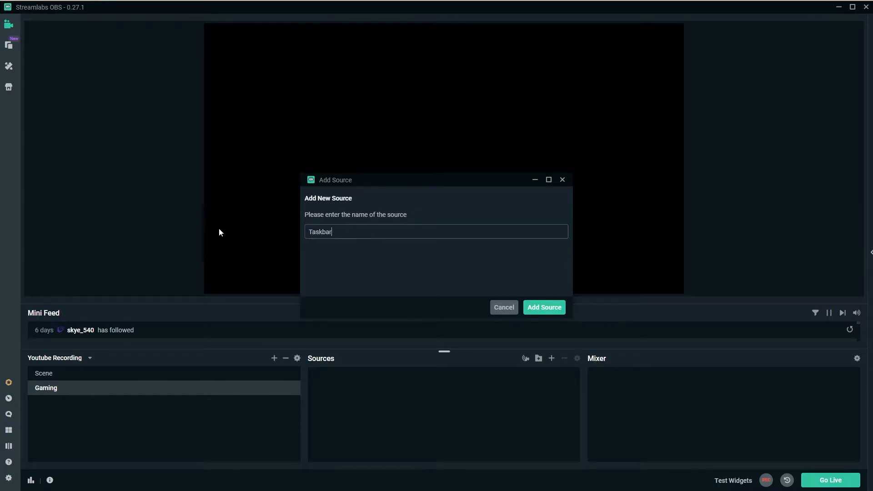
left_click(548, 308)
Set the Taskbar source's image file to the Taskbar image from the Taskbar folder and accept the source settings
left_click(554, 185)
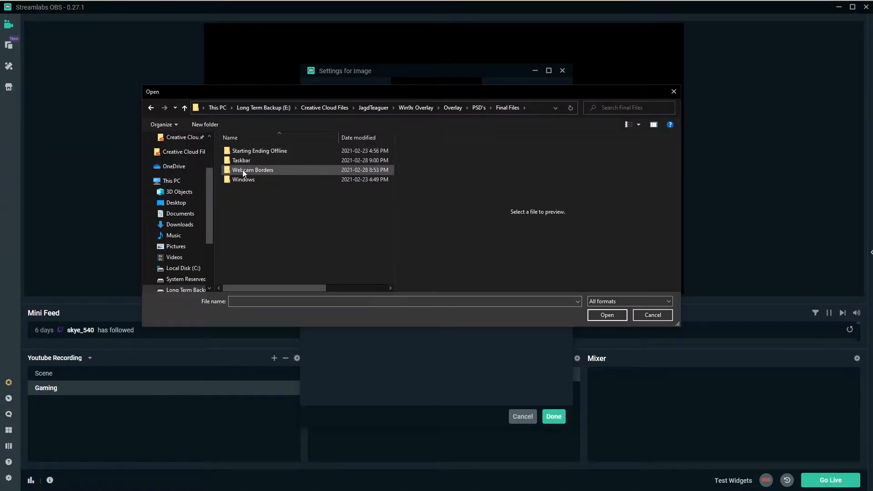
double_click(245, 162)
scroll(244, 161, "down", 1)
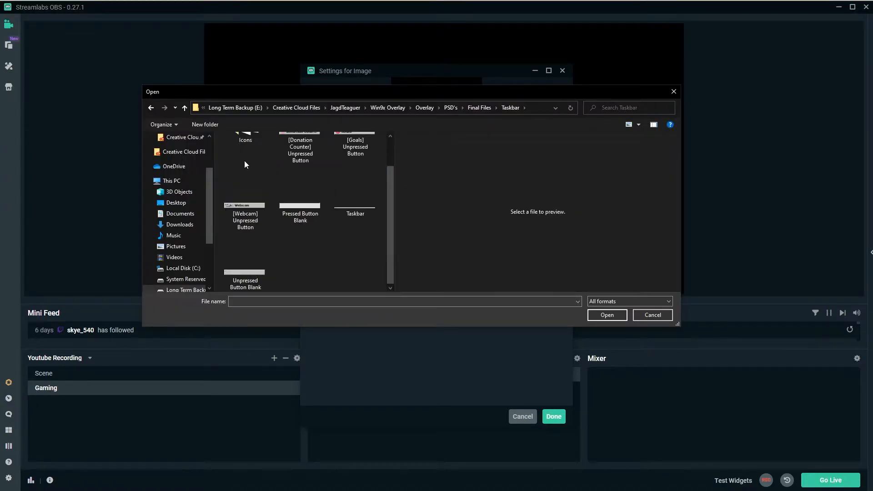
left_click(360, 208)
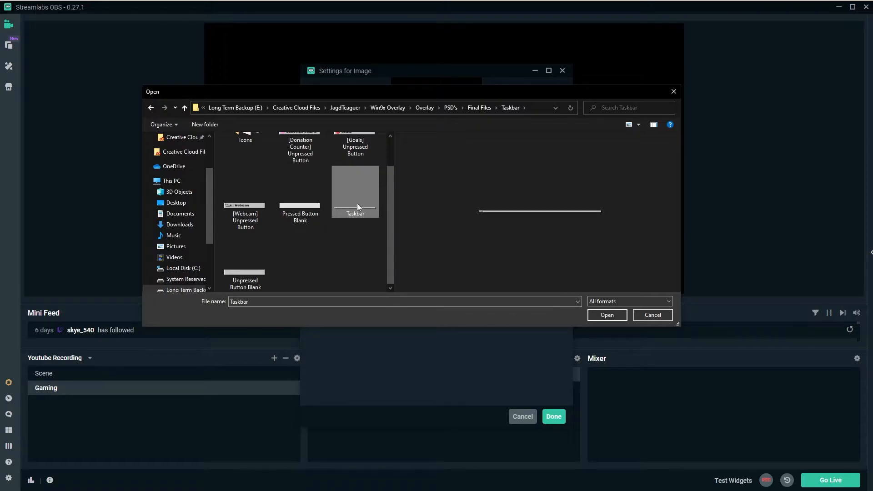
left_click(607, 314)
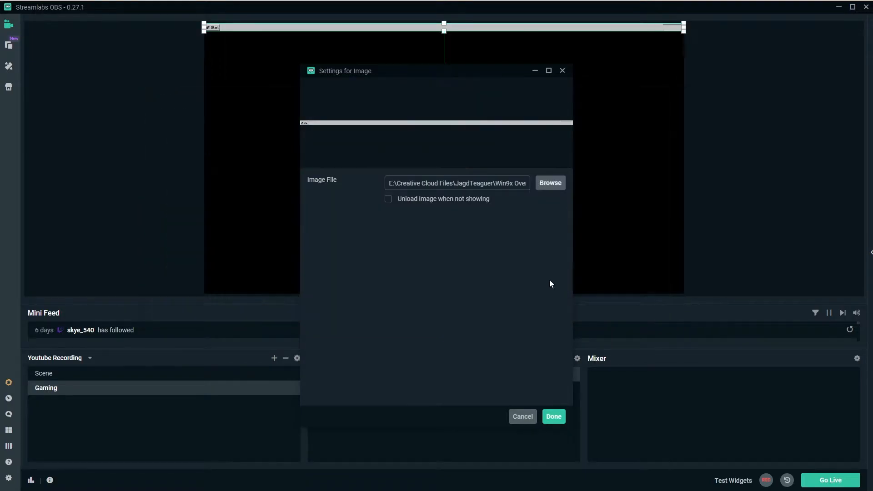
left_click(554, 416)
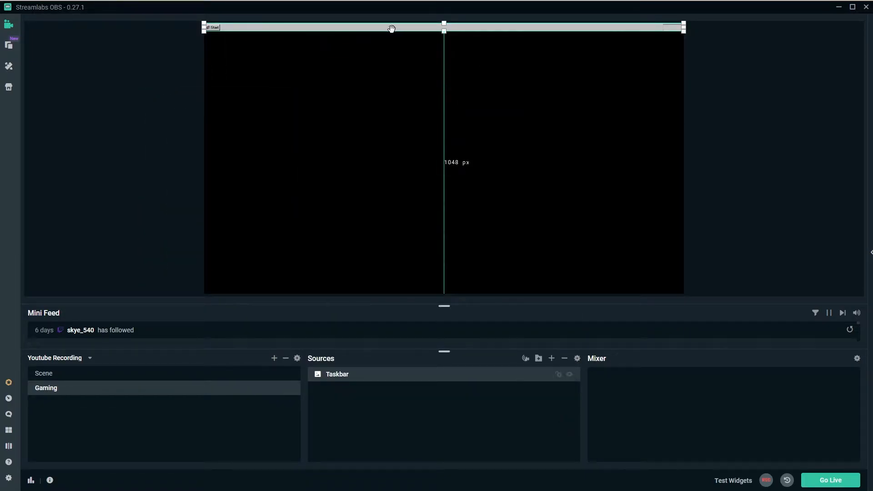
Move the Taskbar image to the bottom edge of the canvas and lock the source
left_click_drag(391, 27, 391, 290)
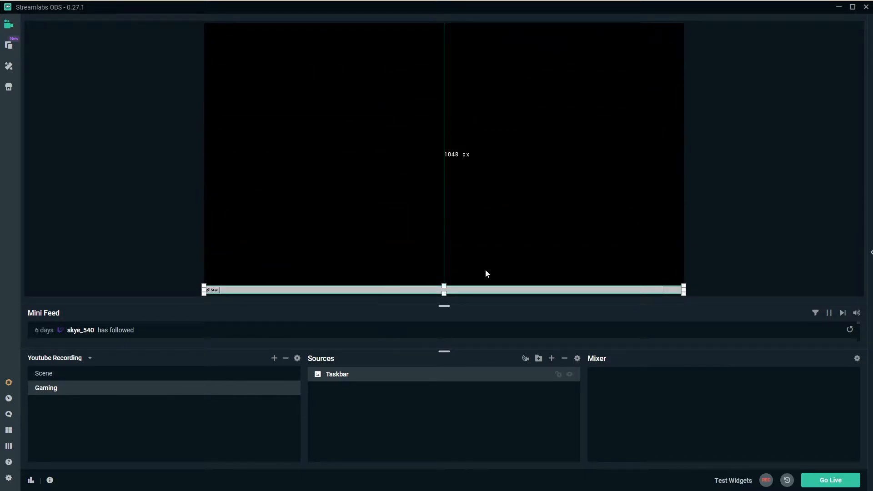
left_click(159, 249)
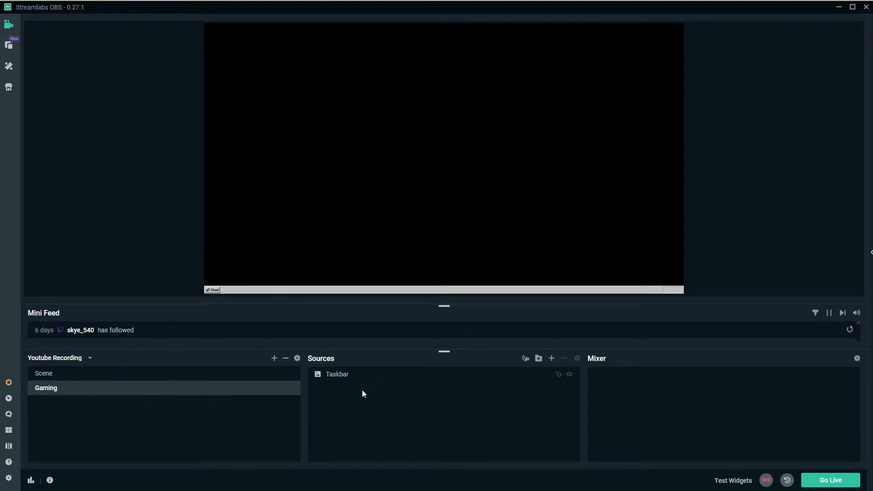
left_click(340, 378)
left_click(558, 378)
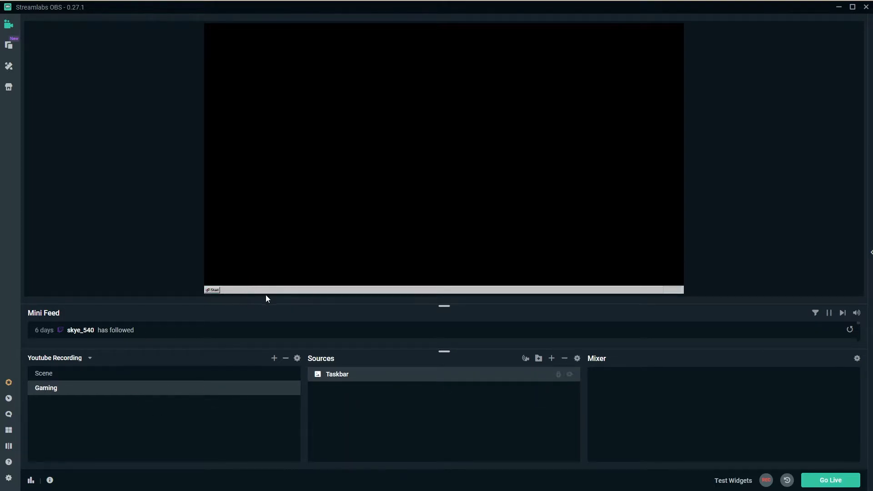
left_click(274, 358)
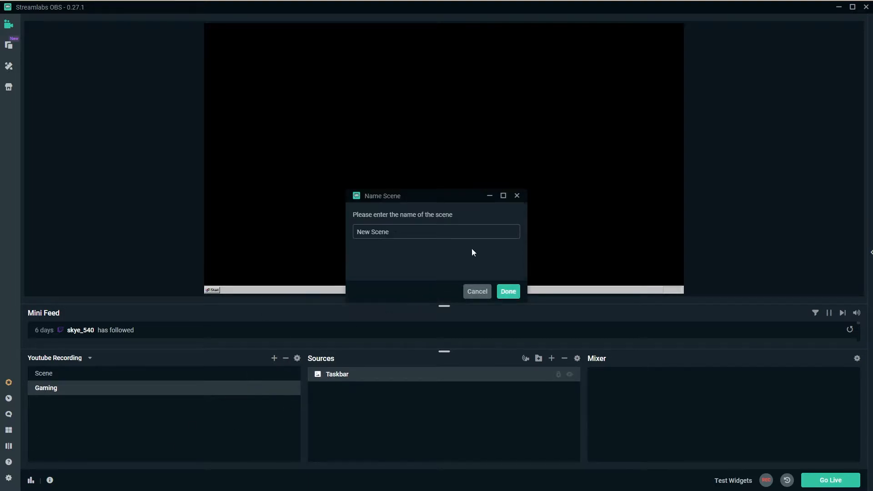
left_click(478, 292)
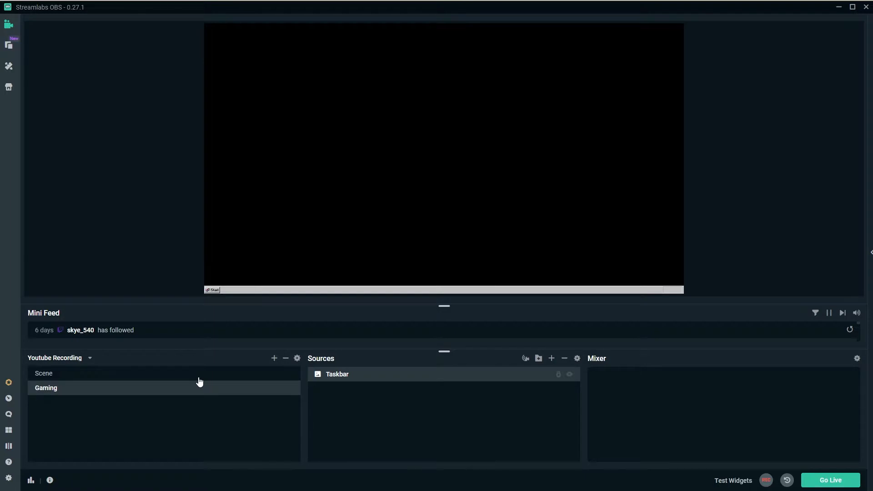
left_click(559, 375)
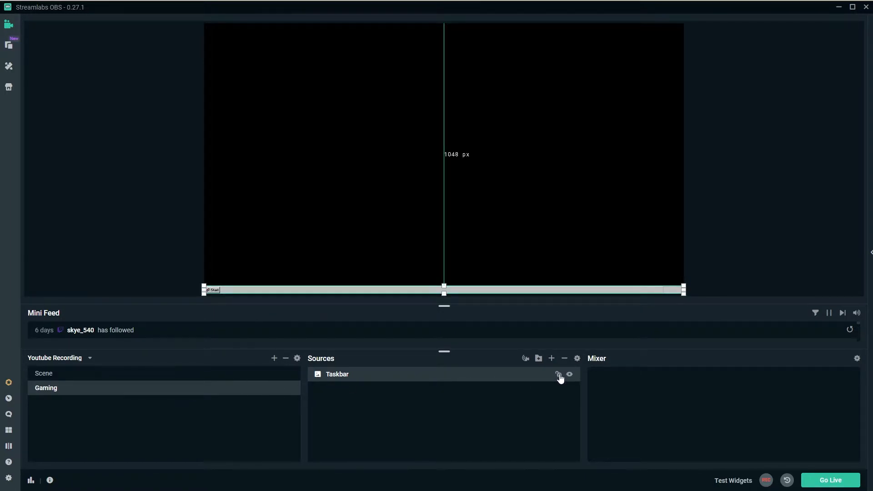
left_click(559, 375)
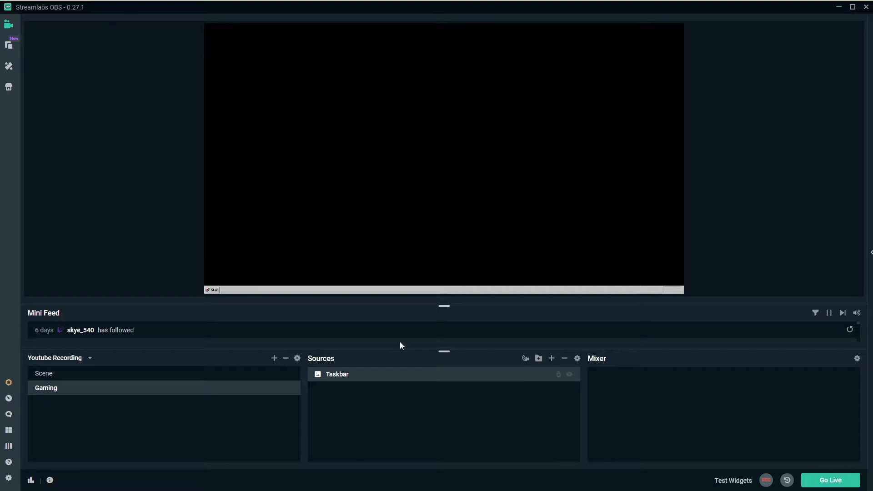
Add a new image source named Webcam Button to the Gaming scene instead of reusing the existing Taskbar source
left_click(553, 359)
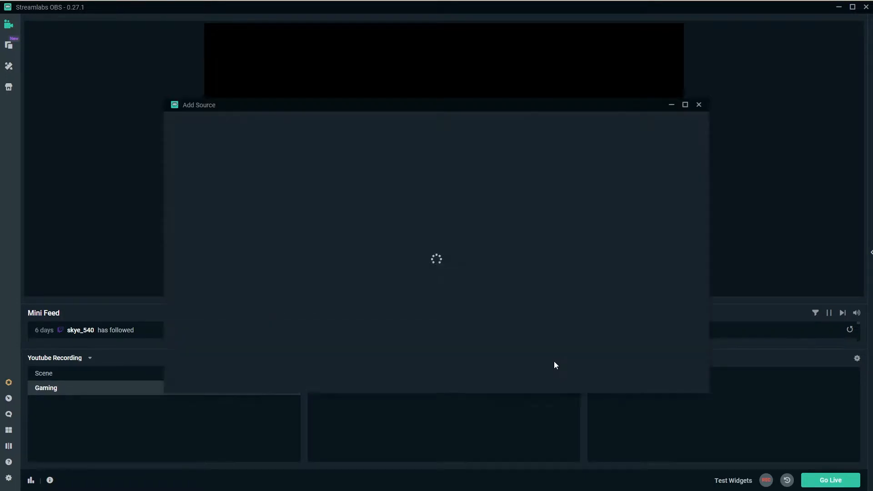
left_click(192, 243)
left_click(673, 383)
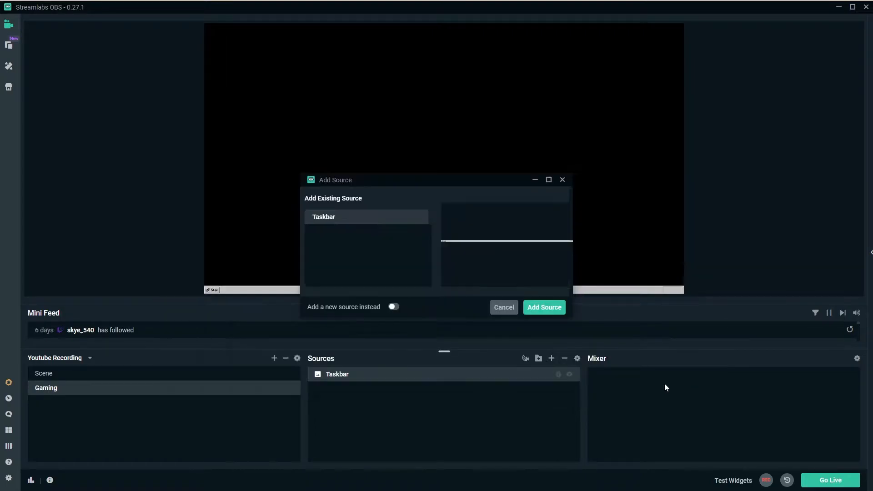
left_click(398, 309)
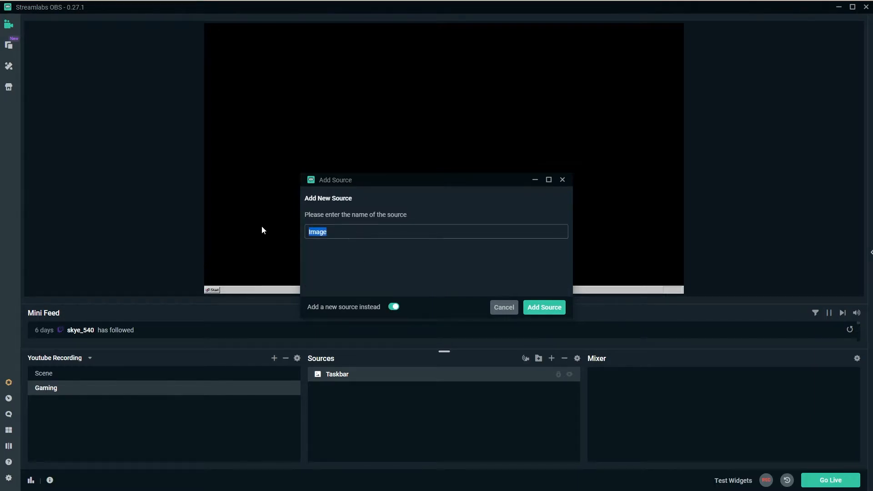
type("Webcsa")
key("BackSpace")
key("BackSpace")
type("am Button")
left_click(559, 308)
Set the Webcam Button source's image file to [Webcam] Unpressed Button from the Taskbar folder and accept the source settings
left_click(564, 185)
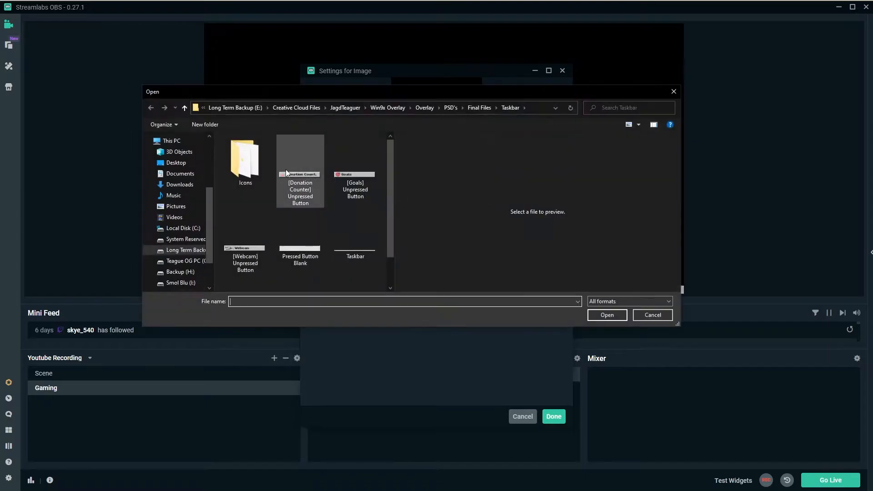
left_click(245, 245)
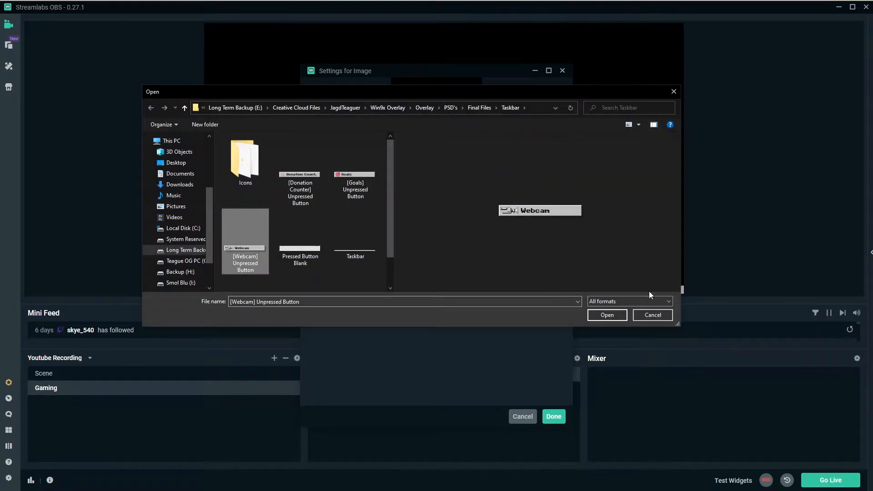
left_click(608, 315)
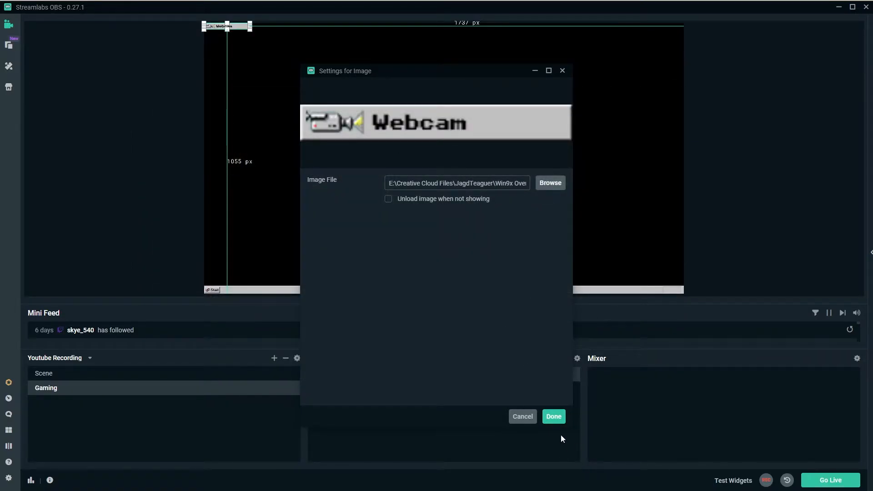
left_click(554, 416)
Place the Webcam button image on the taskbar just after the Start button and lock its source
left_click_drag(237, 26, 235, 288)
left_click(137, 245)
left_click(160, 226)
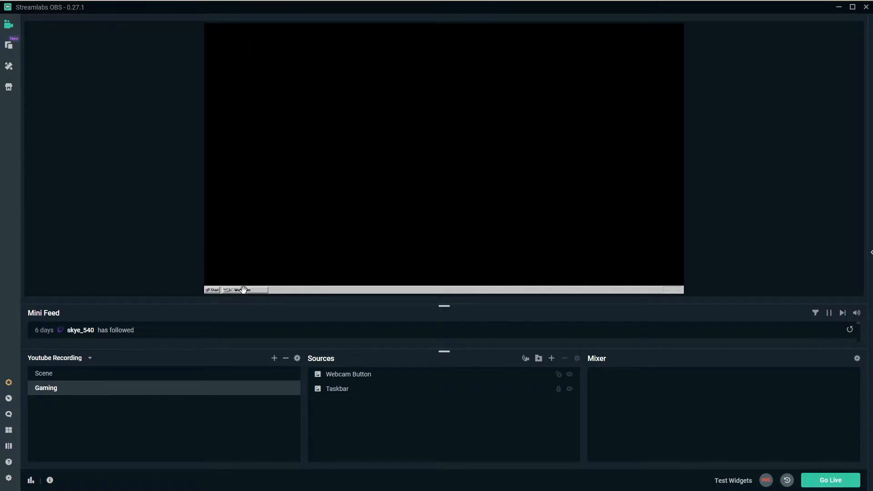
left_click(364, 375)
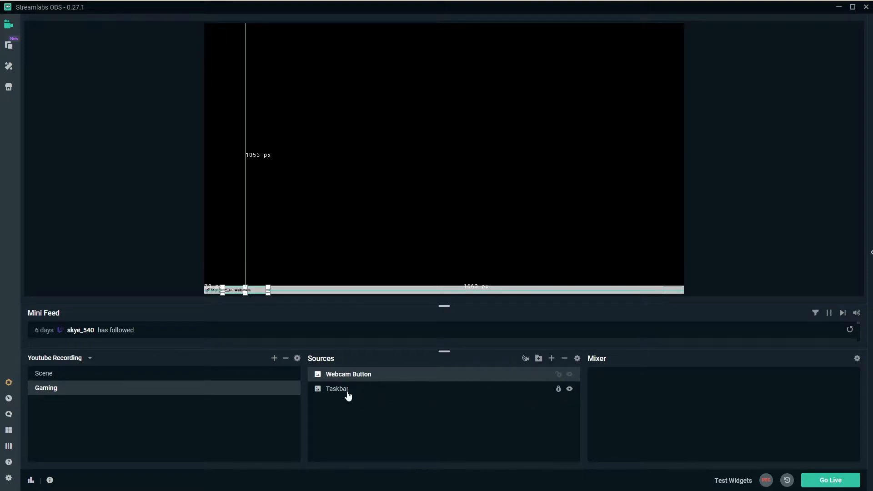
Add a new image source named Game Button to the Gaming scene instead of reusing an existing source
left_click(551, 358)
left_click(680, 382)
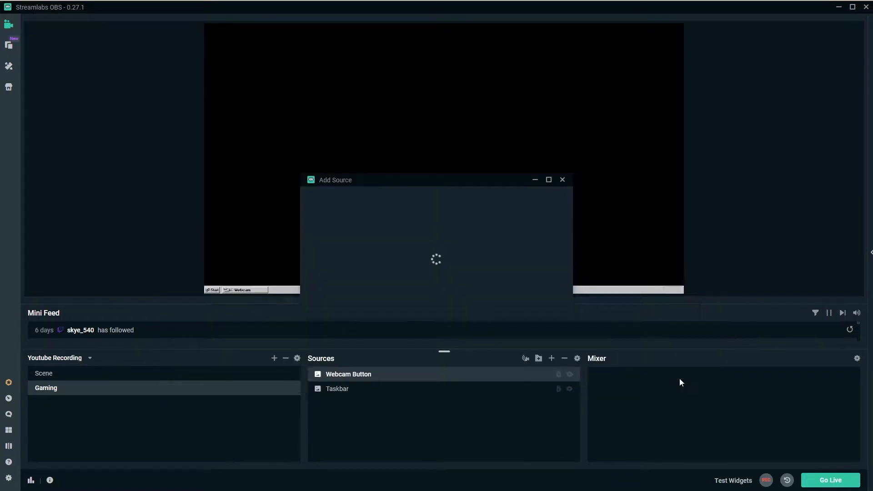
left_click(393, 307)
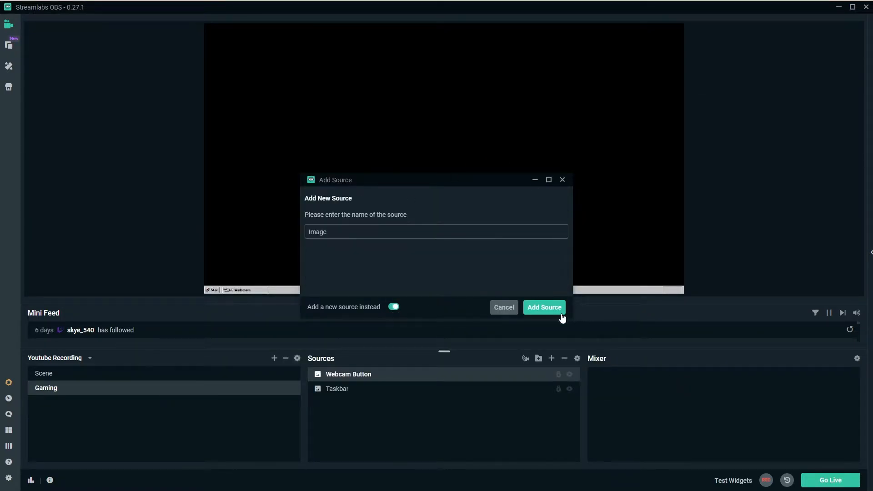
left_click_drag(425, 228, 199, 225)
type("Game Button")
left_click(548, 308)
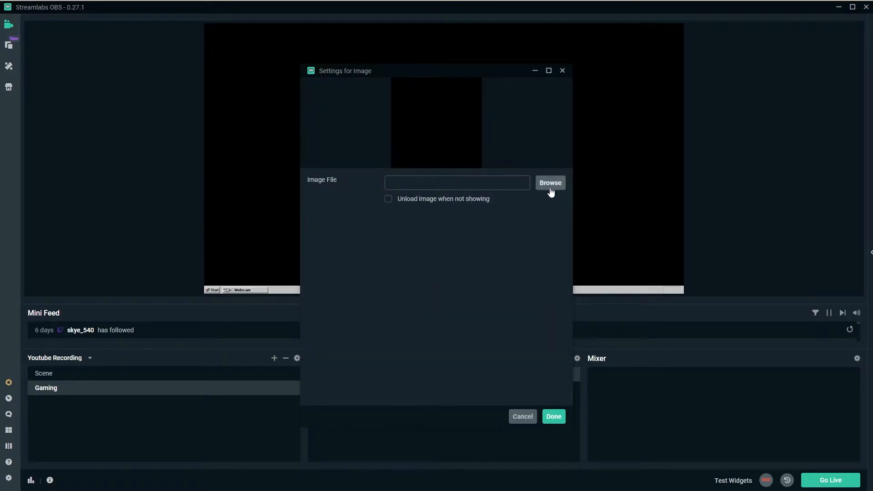
Set the Game Button source's image file to Pressed Button Blank from the Taskbar folder and accept the source settings
left_click(550, 182)
scroll(307, 236, "down", 1)
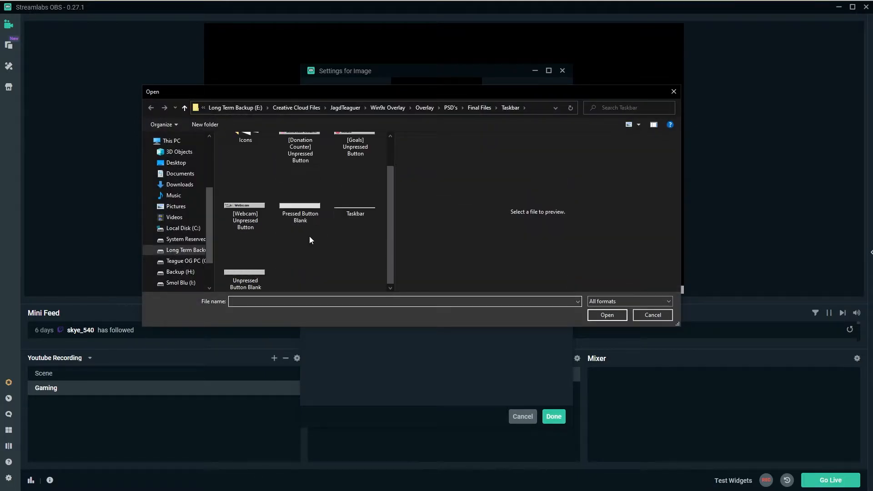
left_click(296, 205)
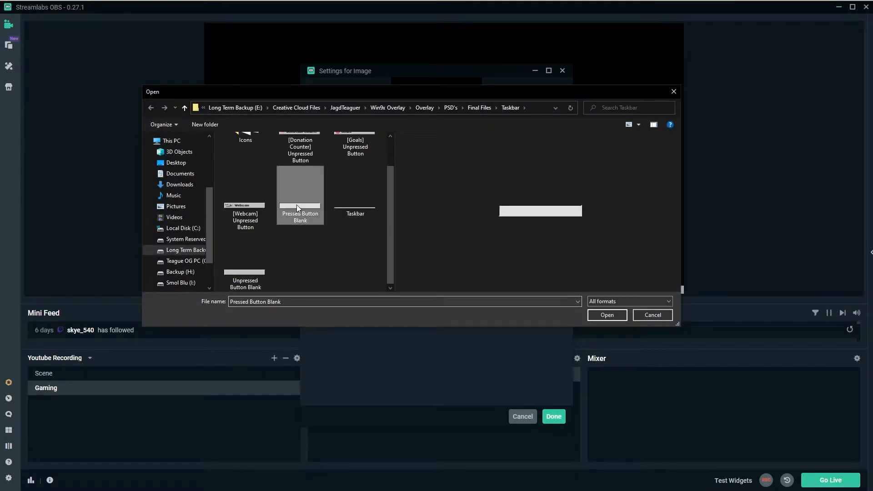
left_click(608, 314)
left_click(556, 417)
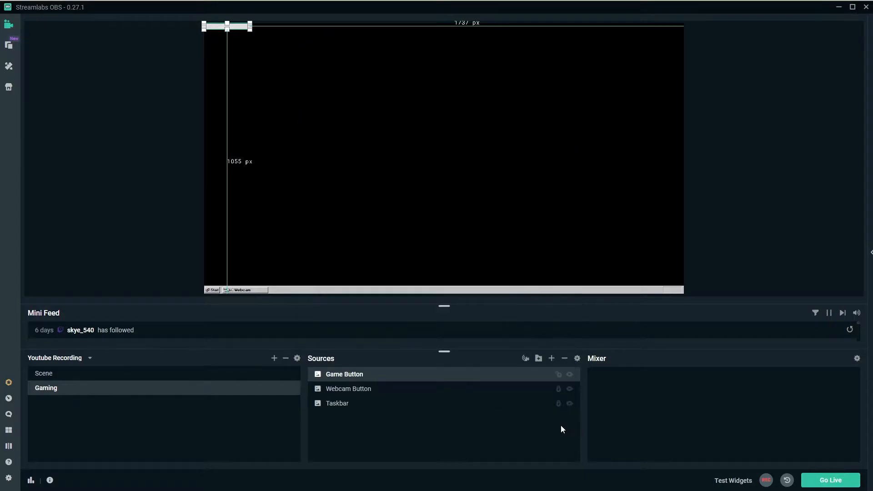
Place the blank Game Button image on the taskbar just after the Webcam button and fine-tune the spacing between the two
left_click_drag(236, 23, 282, 290)
key("Left")
key("Left")
key("Left")
key("Left")
key("Left")
left_click(249, 295)
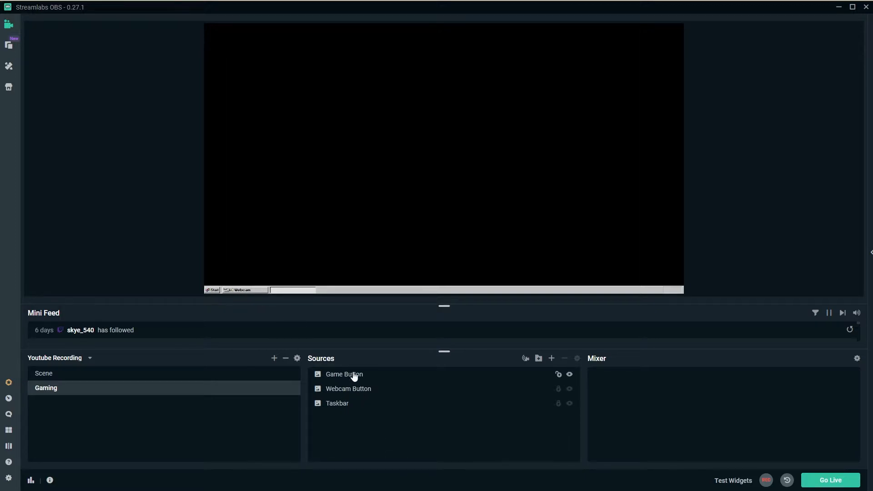
left_click(355, 388)
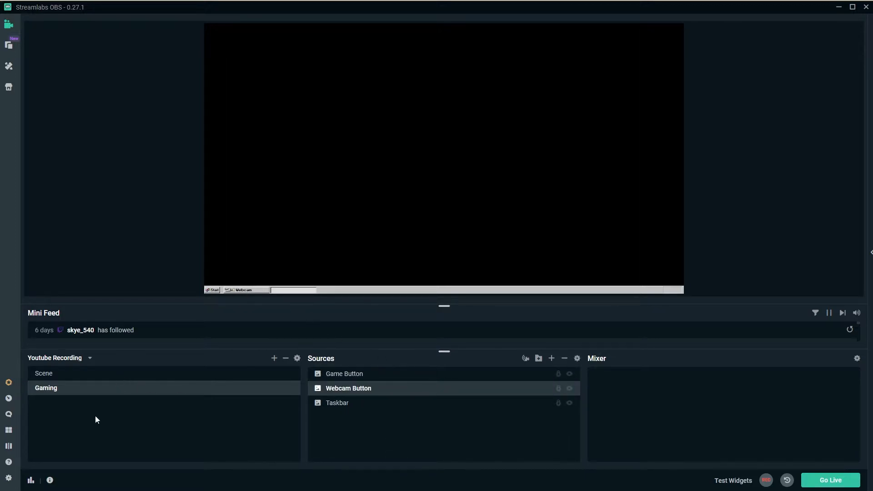
Add a new image source named Twitch Chat to the Gaming scene instead of reusing an existing source
left_click(552, 359)
left_click(248, 240)
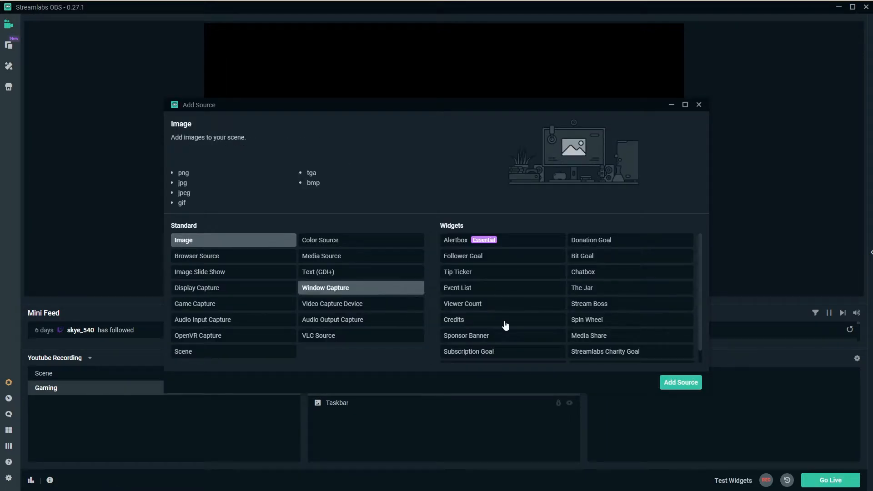
left_click(689, 383)
left_click(394, 307)
key("ctrl+a")
type("Test")
key("BackSpace")
key("BackSpace")
key("BackSpace")
type("witch Chat")
key("Return")
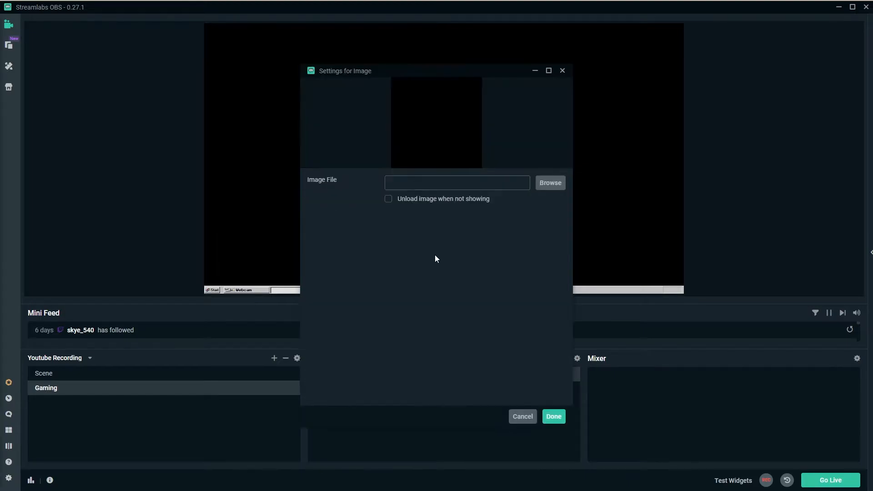
Set the Twitch Chat source's image file to [Twitch Chat] Unpressed Button and accept the source settings
left_click(553, 184)
left_click(261, 250)
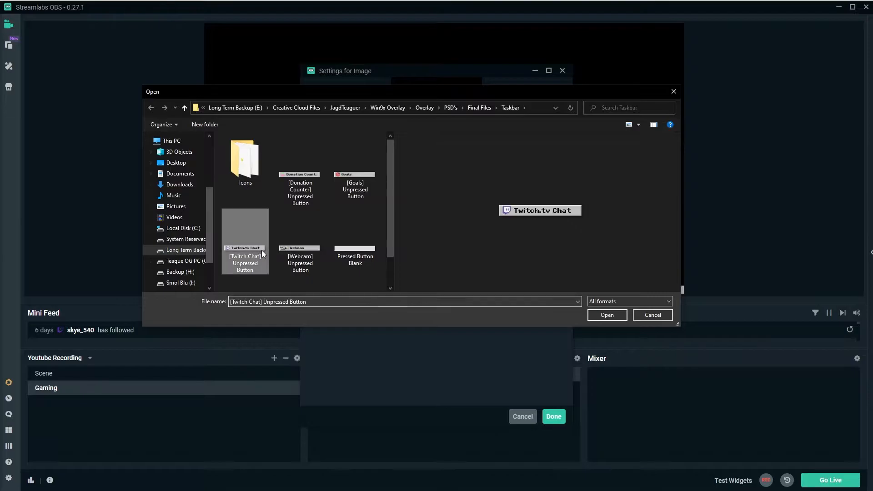
left_click(608, 313)
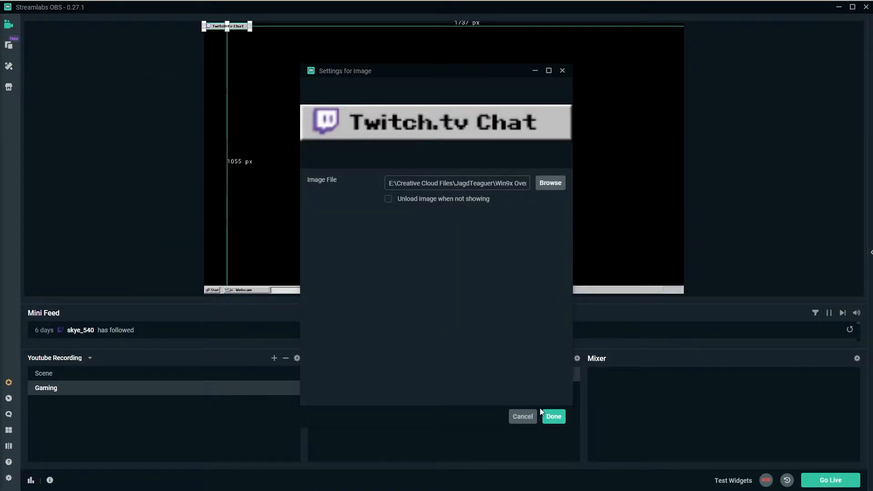
left_click(555, 417)
Place the Twitch.tv Chat button image on the taskbar just after the blank Game Button, lined up with the other buttons
left_click_drag(238, 25, 356, 290)
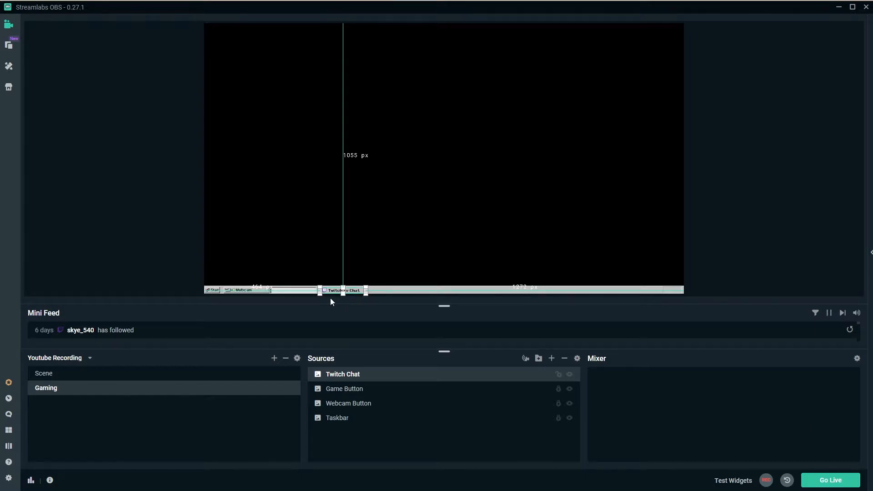
left_click(128, 253)
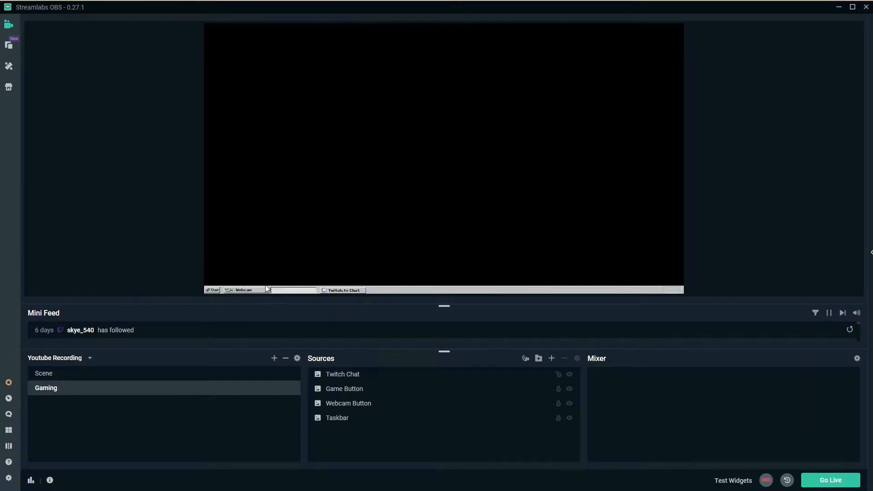
left_click_drag(343, 290, 341, 289)
left_click(258, 290)
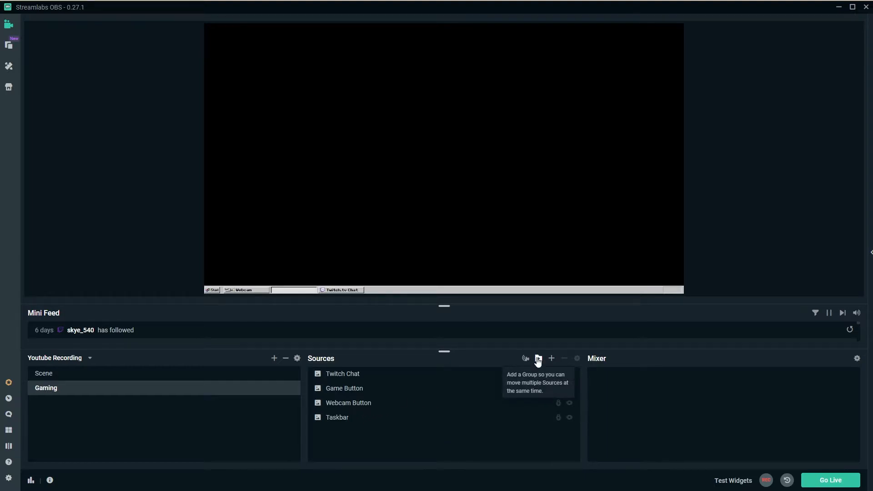
Add a new image source named Instagram Icon to the Gaming scene instead of reusing an existing source
left_click(552, 358)
left_click(200, 244)
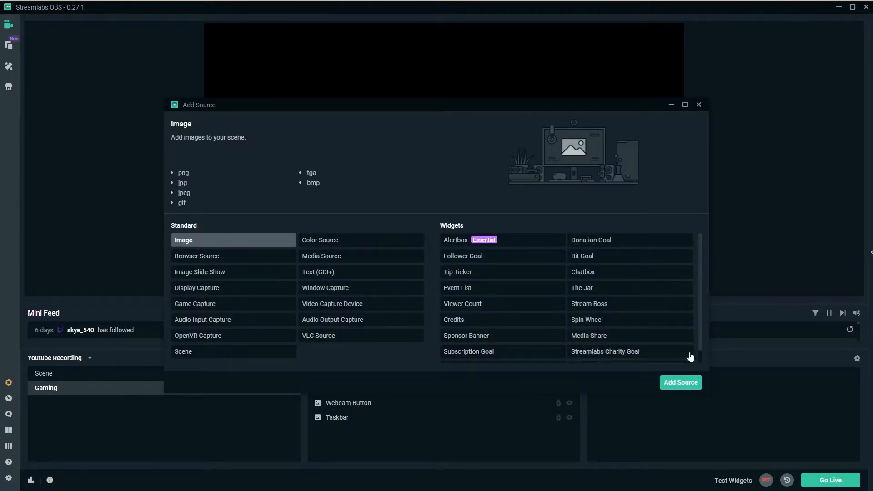
left_click(681, 382)
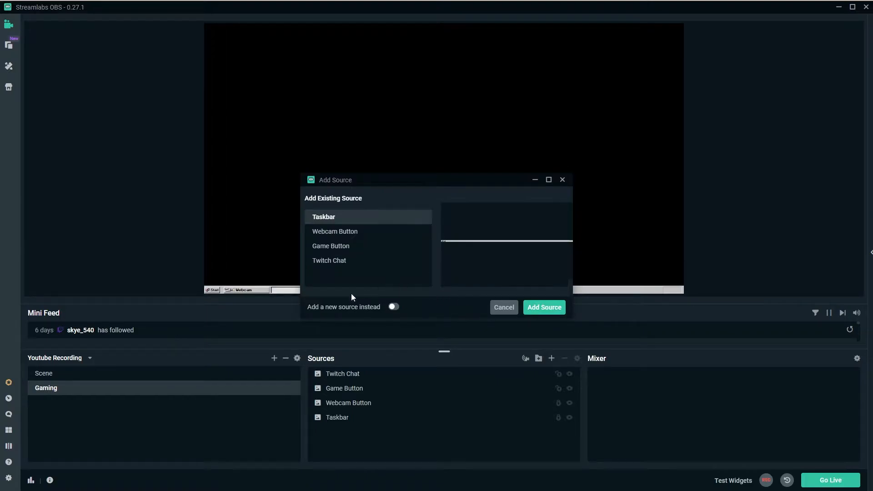
left_click(394, 306)
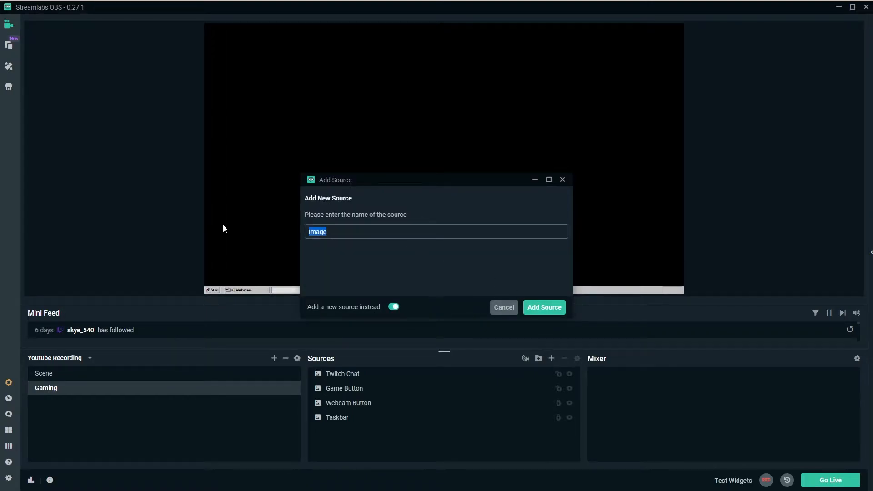
type("Ints")
key("BackSpace")
key("BackSpace")
type("stagram Icon")
left_click(542, 307)
Set the Instagram Icon source's image file to Instagram Icon from the Taskbar's Icons folder and accept the source settings
left_click(537, 186)
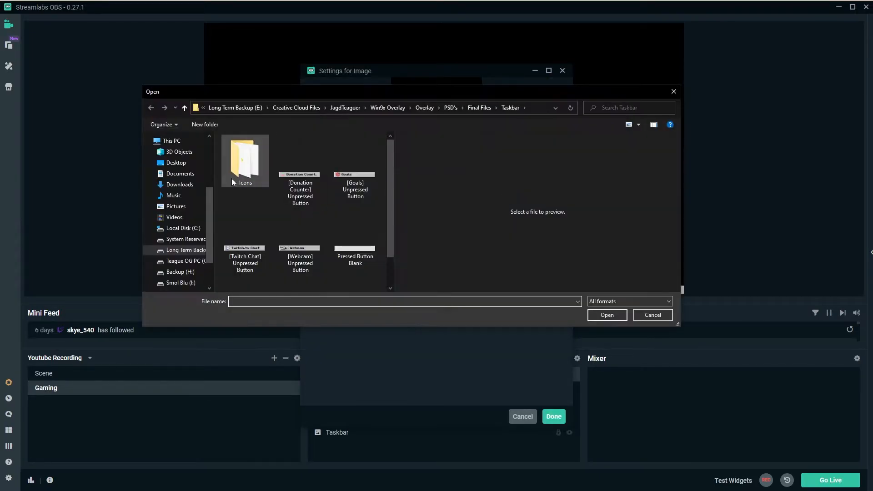
left_click(300, 176)
left_click(591, 315)
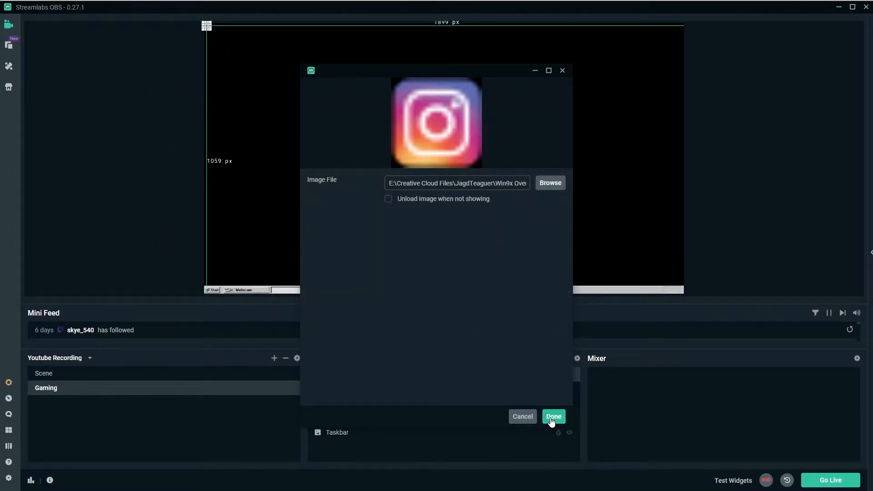
left_click(552, 417)
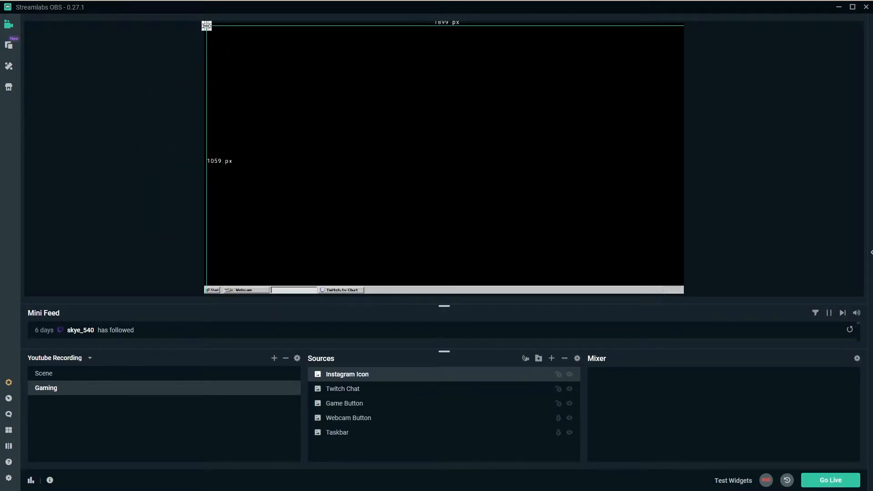
Place the Instagram icon on the taskbar just before the tray box at the far end from the Start button
left_click_drag(206, 25, 660, 290)
left_click(710, 276)
left_click(659, 289)
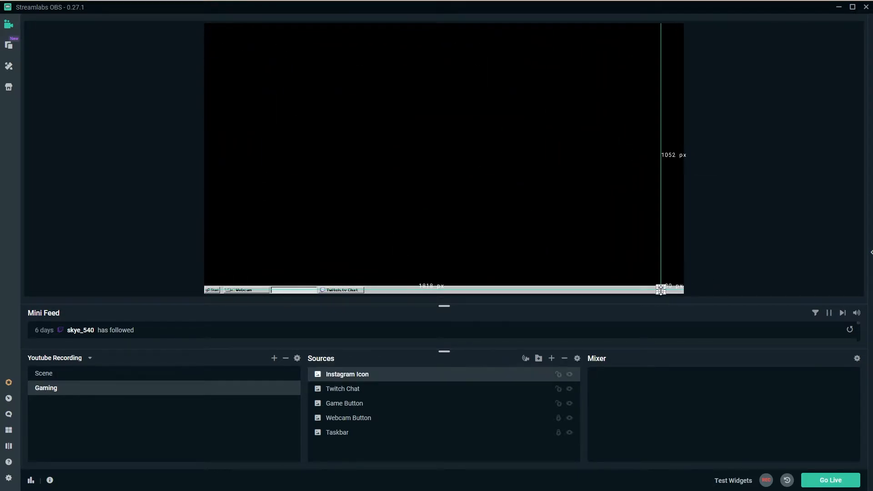
left_click(733, 236)
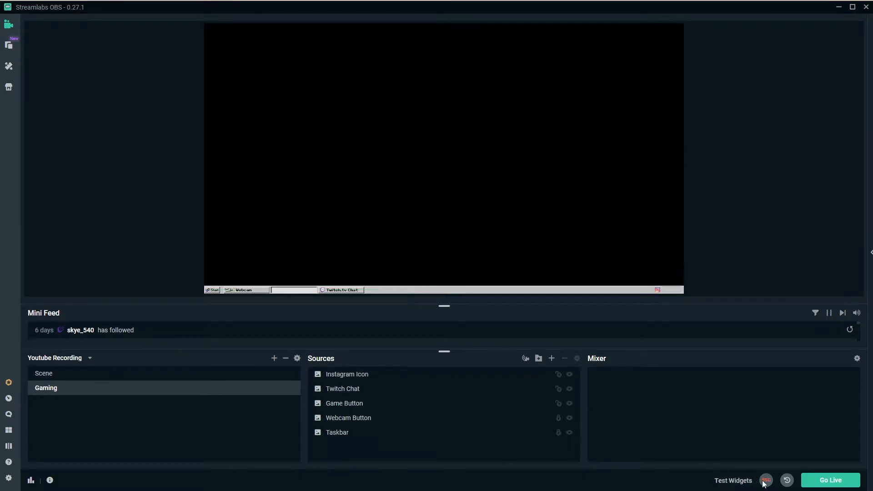
Add a new image source named Youtube Icon to the Gaming scene instead of reusing an existing source
left_click(552, 358)
left_click(196, 240)
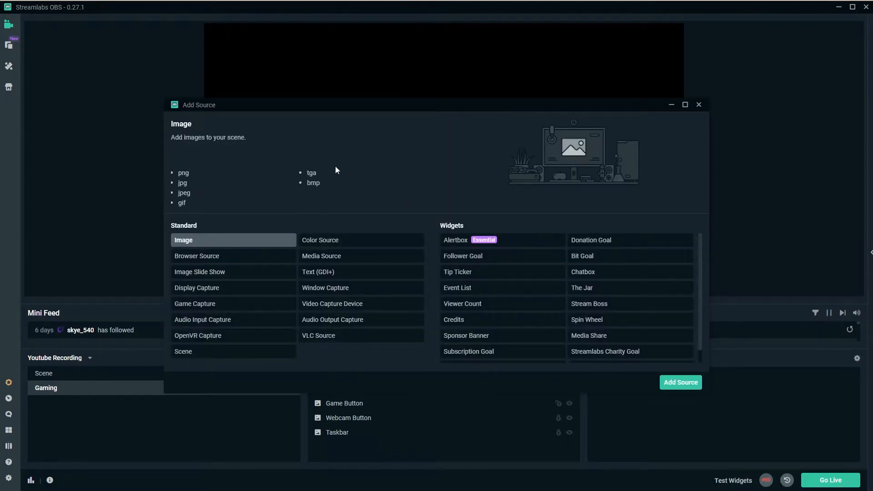
left_click(680, 382)
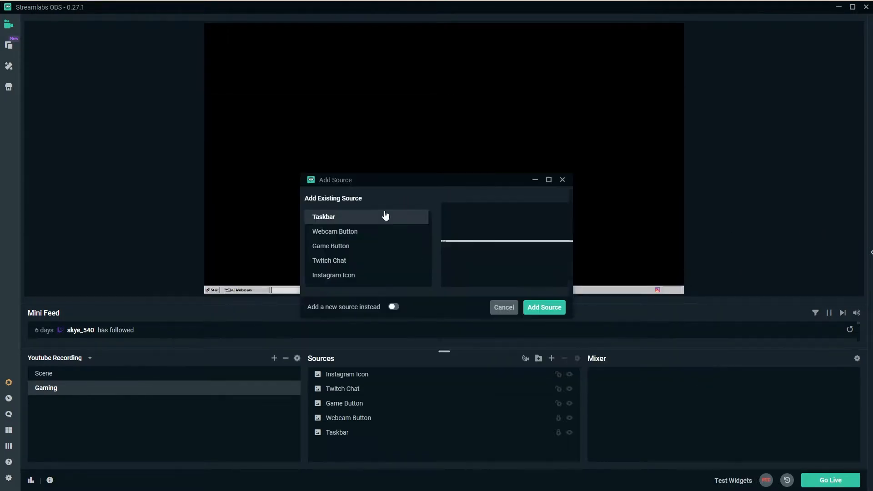
left_click(393, 306)
left_click_drag(332, 232, 211, 217)
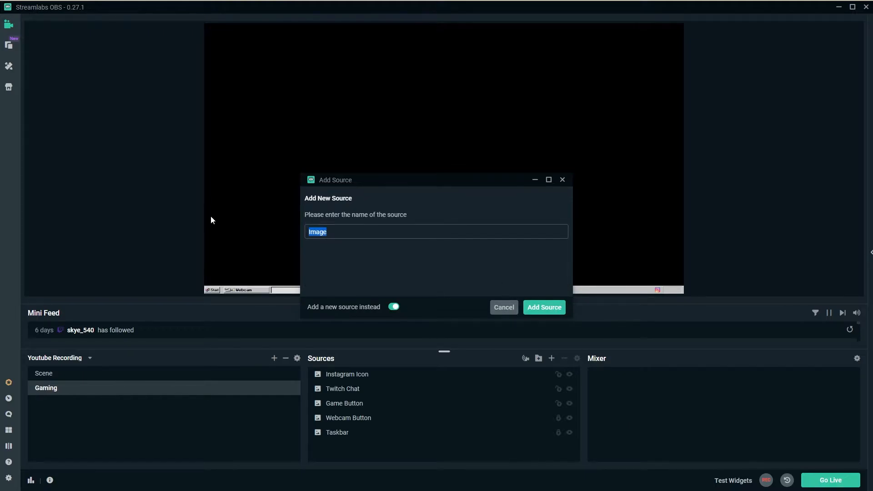
type("Youtube Icon")
left_click(552, 307)
Set the Youtube Icon source's image file to Youtube Icon and place the icon on the taskbar beside the Instagram icon
left_click(541, 184)
left_click(365, 226)
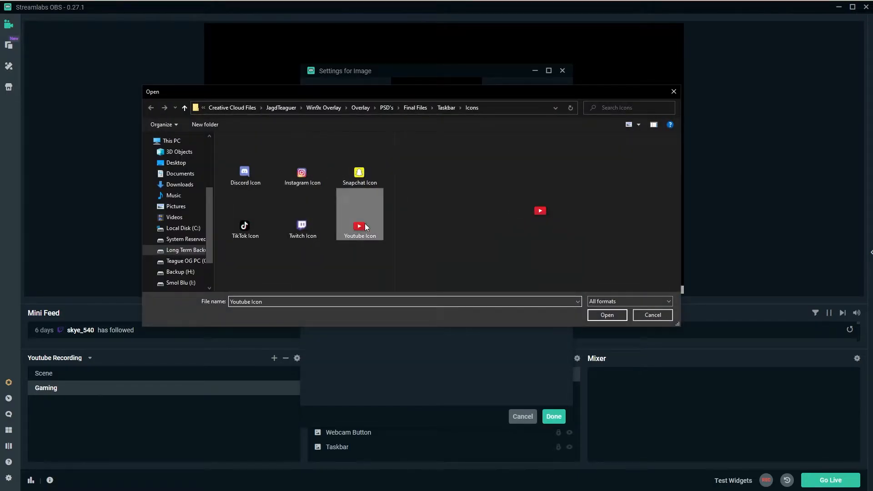
left_click(613, 315)
left_click(553, 417)
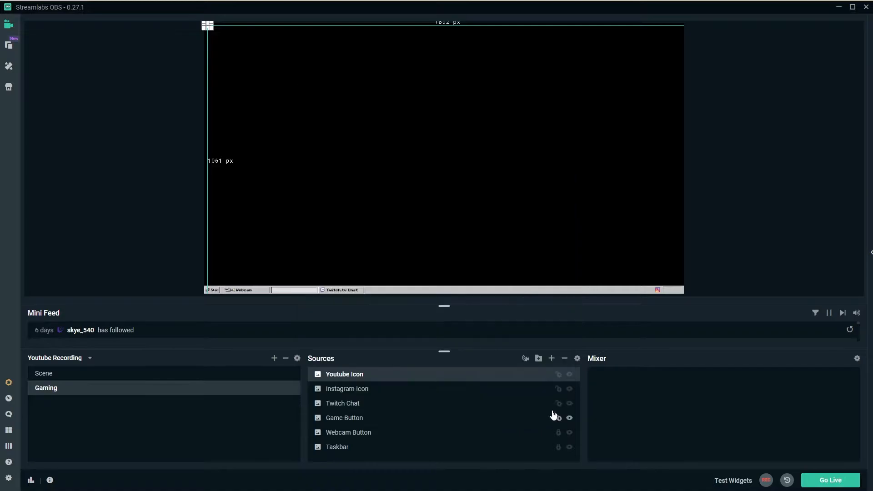
left_click_drag(207, 26, 651, 291)
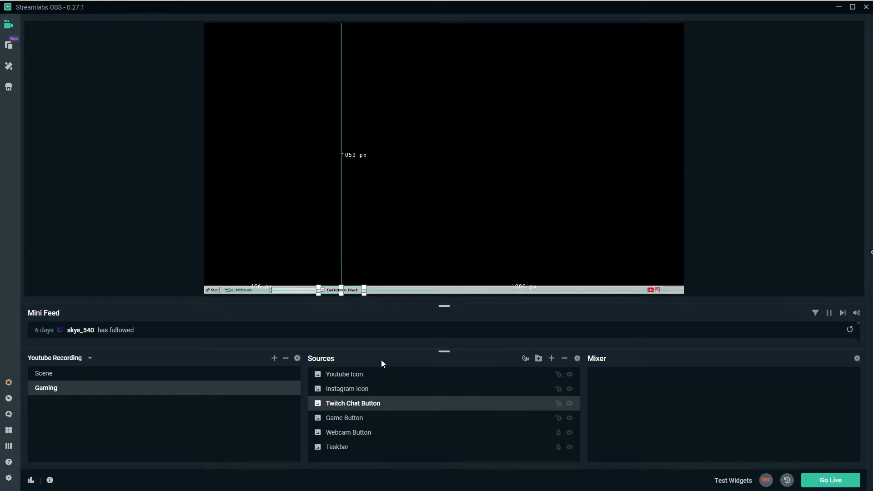
Group all six sources, from Youtube Icon down to Taskbar, into a new folder named Taskbar
left_click(346, 376)
left_click(347, 447, "shift")
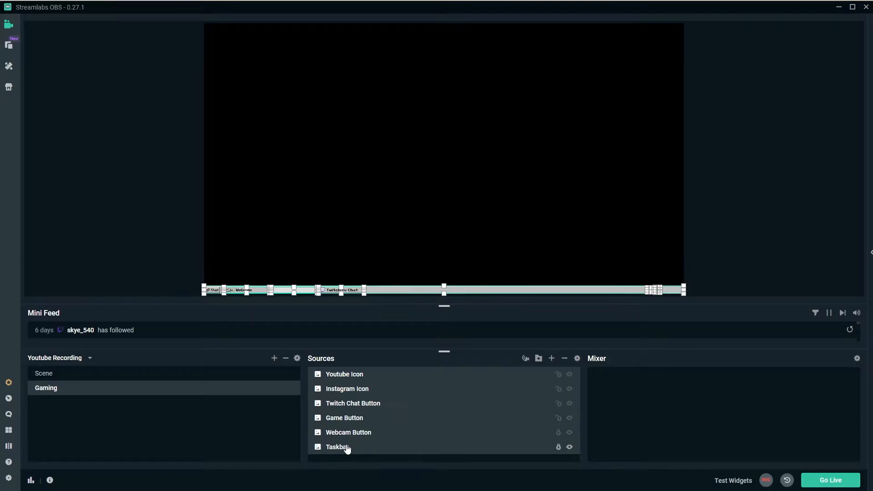
left_click(539, 359)
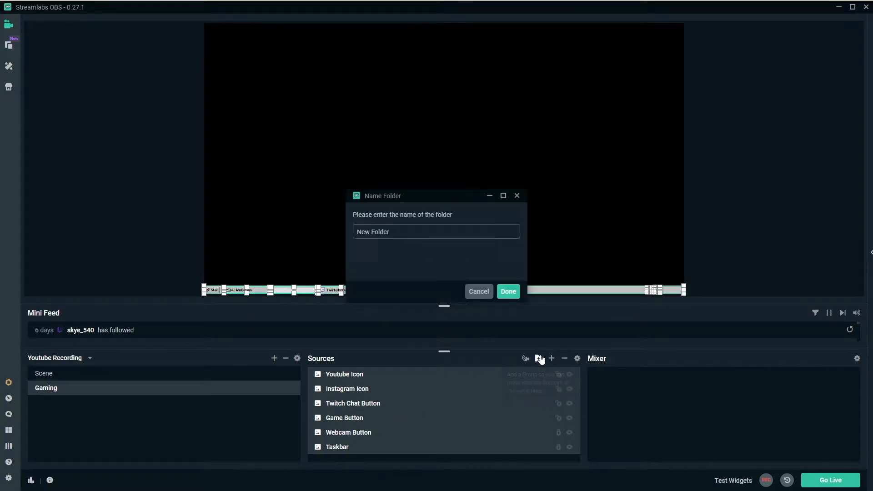
left_click_drag(396, 236, 335, 230)
type("Taskbar")
left_click(511, 291)
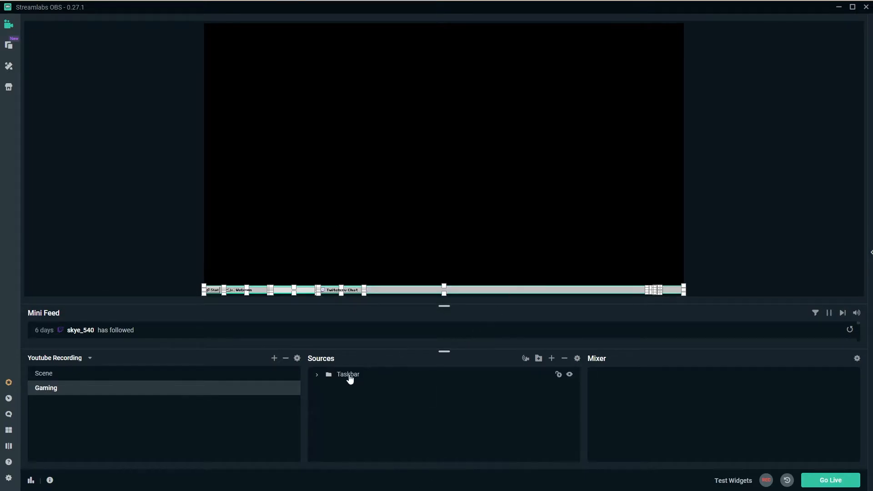
left_click(562, 380)
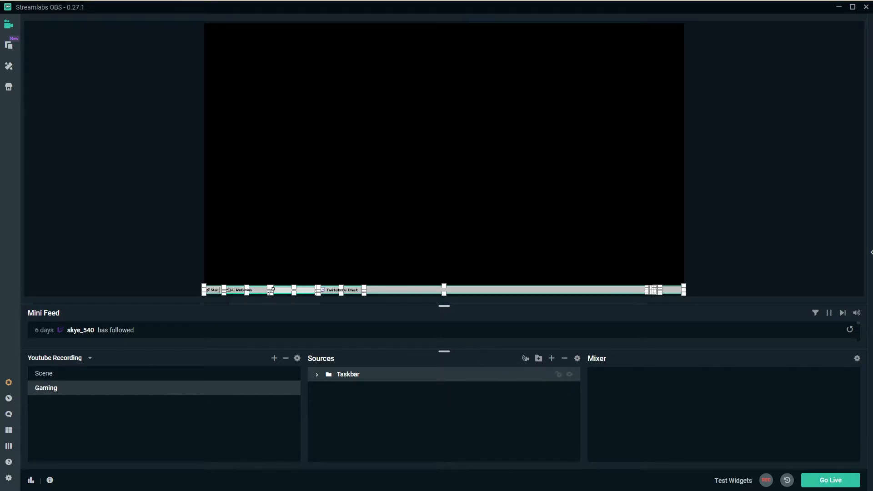
Add a new image source named Twitch Chat Window to the Gaming scene instead of reusing an existing source
left_click(551, 359)
left_click(221, 244)
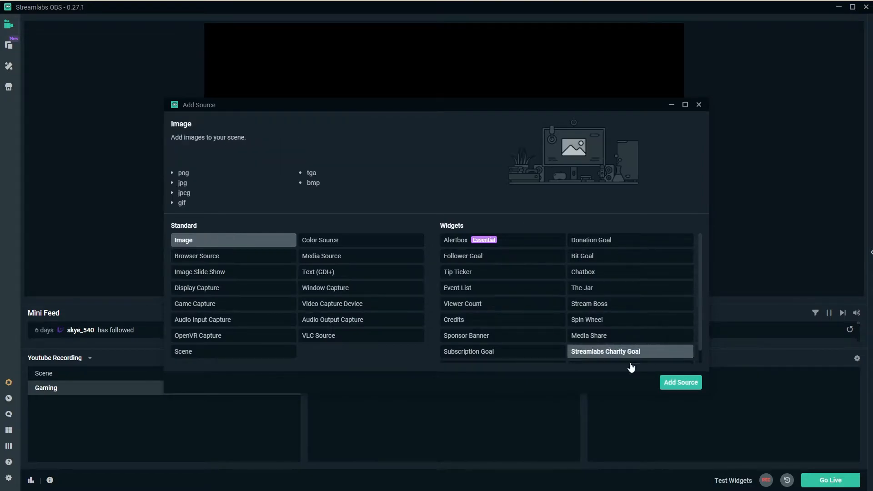
left_click(680, 382)
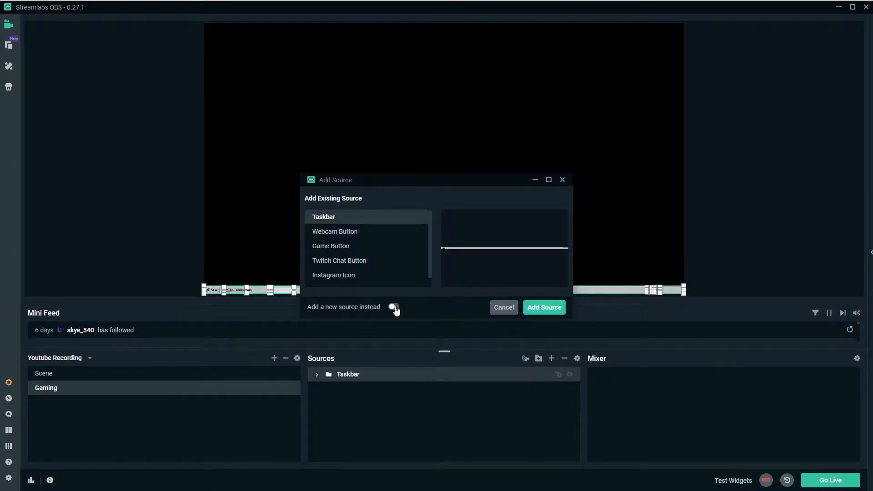
left_click(394, 307)
type("Twitch Chat Window")
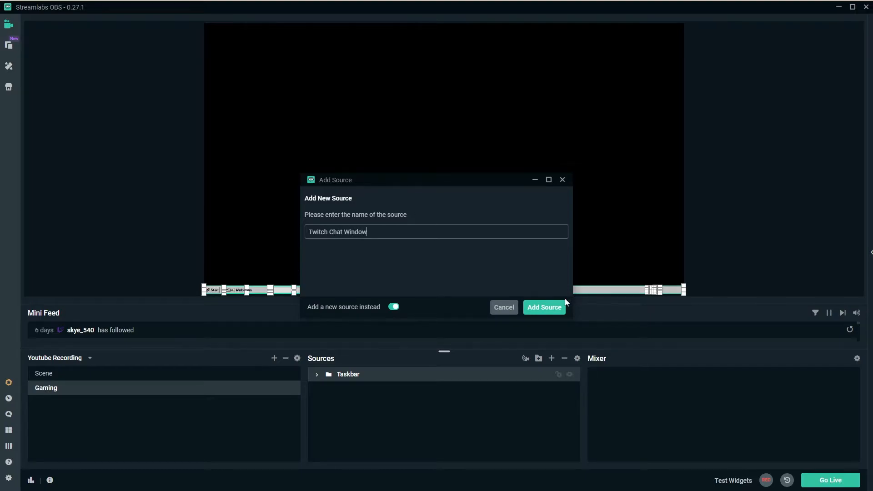
left_click(563, 303)
Set the Twitch Chat Window source's image file to Twitch Chat Window from the Final Files' Windows folder and accept the source settings
left_click(552, 186)
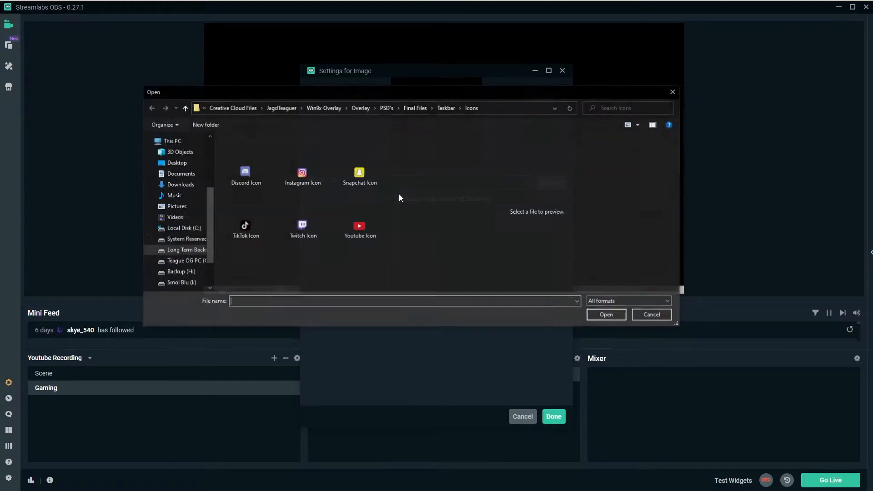
left_click(446, 107)
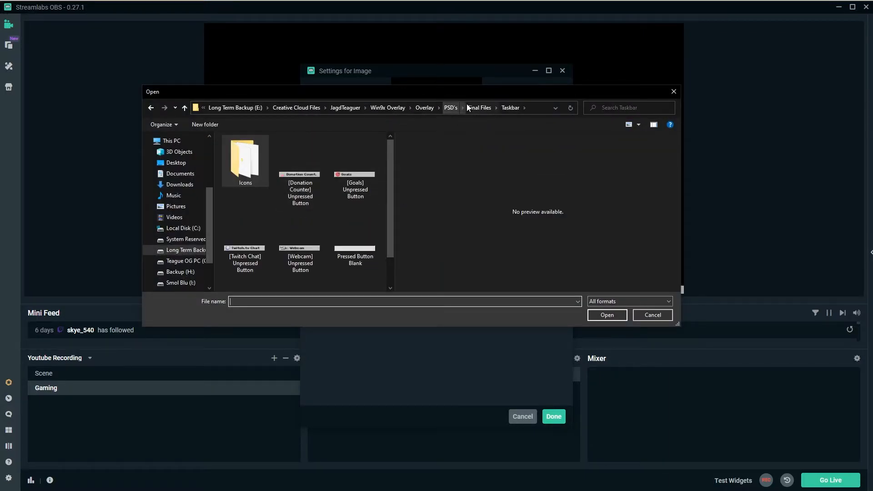
left_click(478, 108)
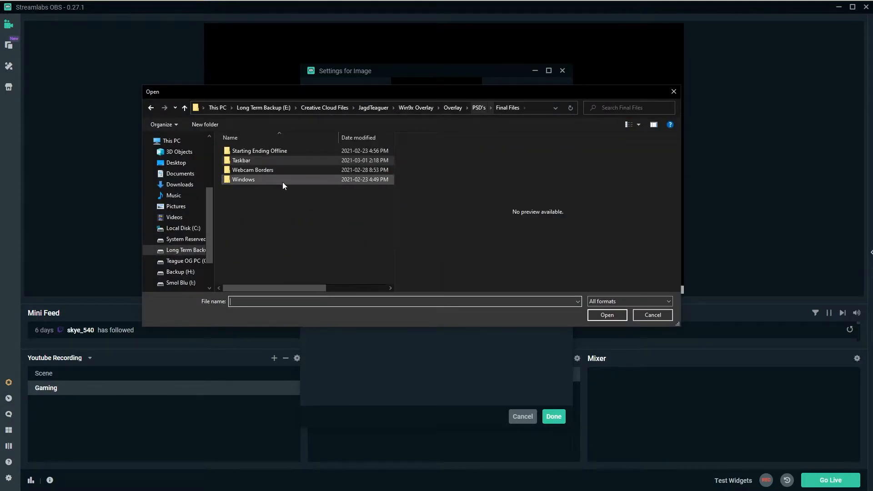
left_click(251, 180)
double_click(250, 179)
left_click(314, 229)
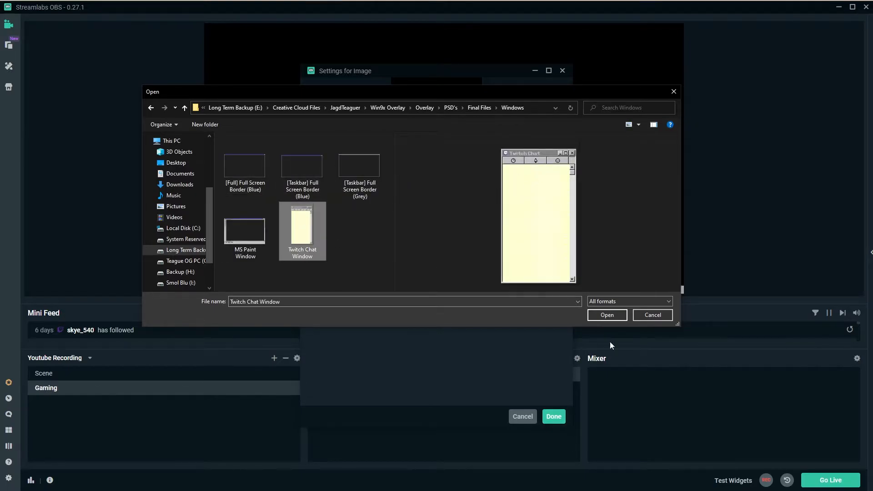
left_click(606, 315)
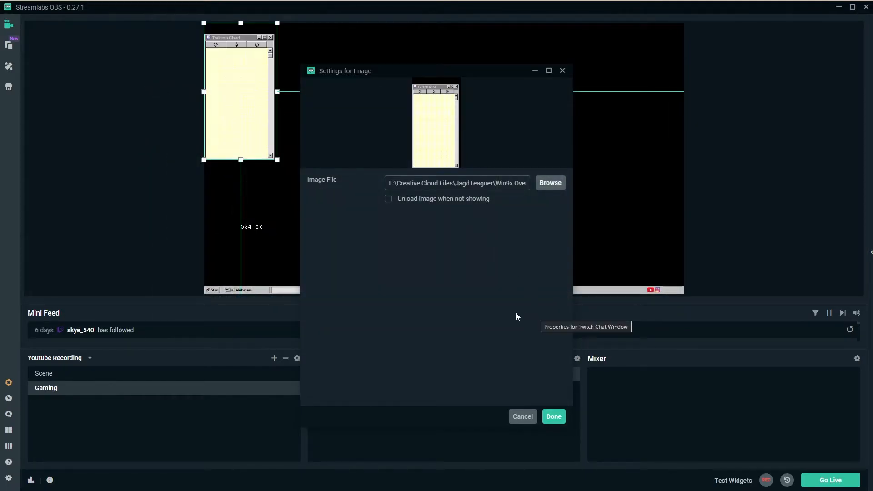
left_click(555, 416)
Place the Twitch chat window near the upper-right corner of the canvas and lock the Taskbar folder
left_click_drag(255, 113, 634, 102)
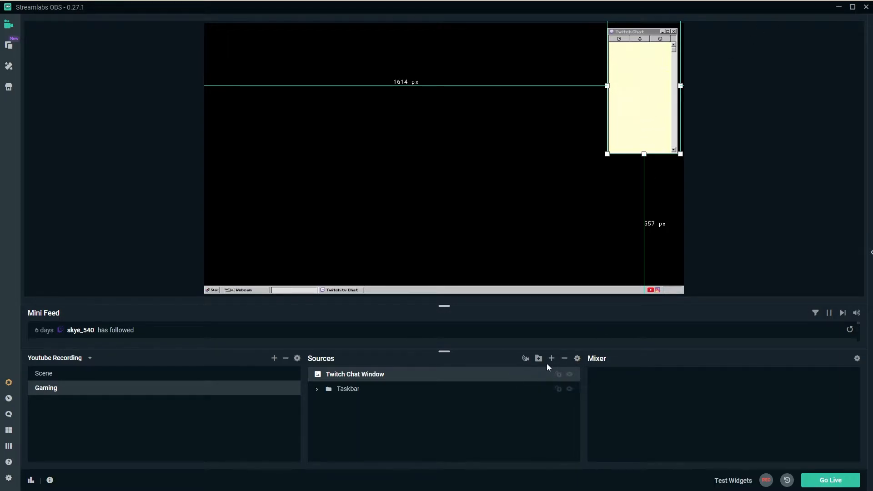
left_click(560, 388)
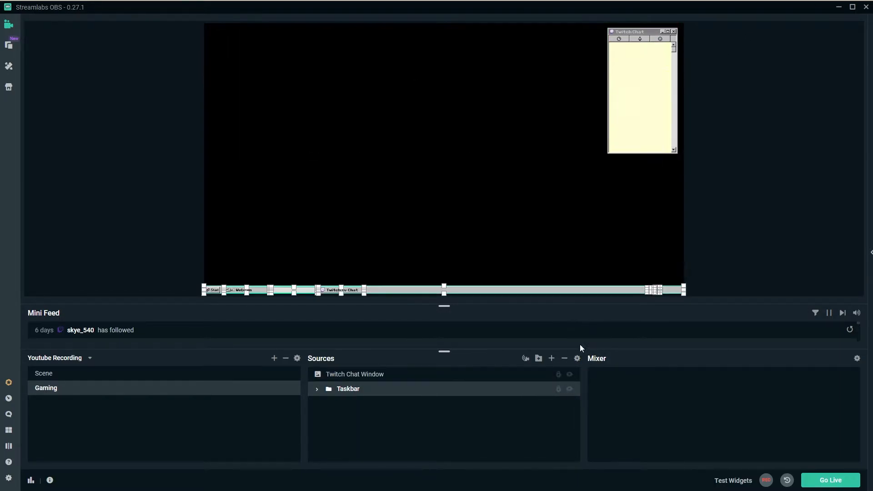
Add a new image source named (Taskbar) Fullscreen Window to the Gaming scene instead of reusing an existing source
left_click(552, 358)
left_click(190, 246)
left_click(681, 383)
left_click(393, 307)
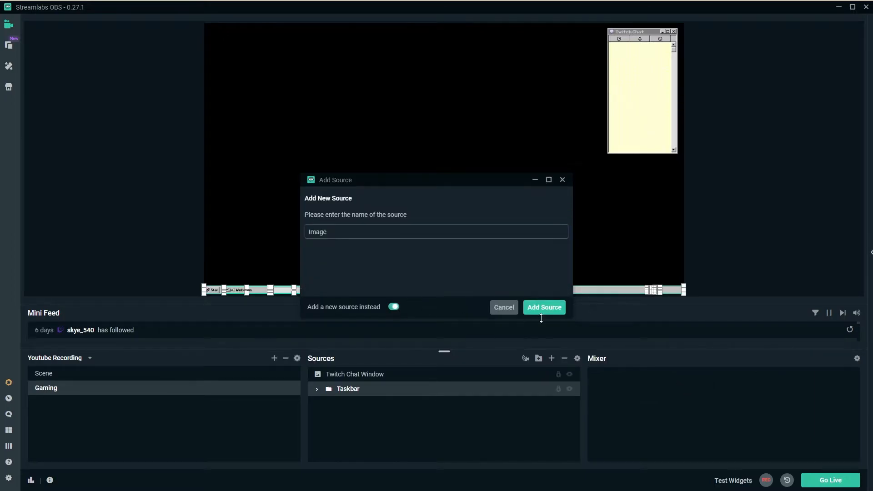
type("Taskbar Fullscreen Window")
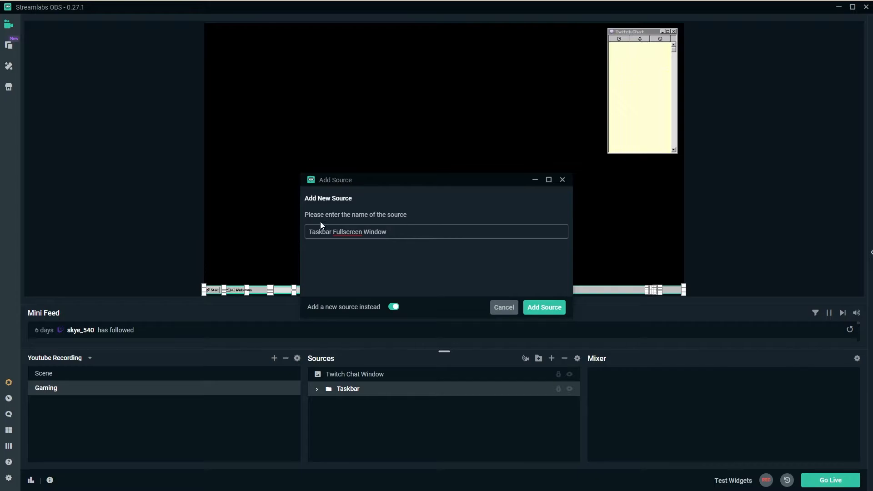
type(")")
type("(")
left_click(545, 307)
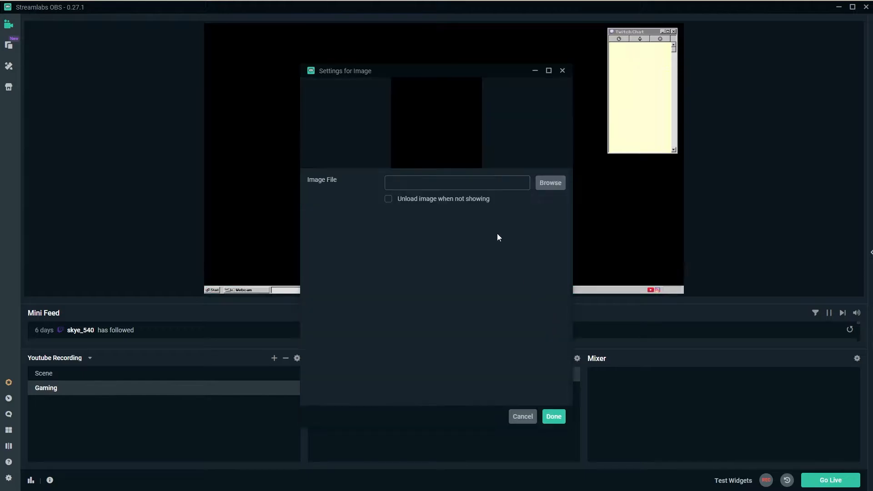
Set the (Taskbar) Fullscreen Window source's image file to [Taskbar] Full Screen Border (Blue) and accept the source settings
left_click(559, 183)
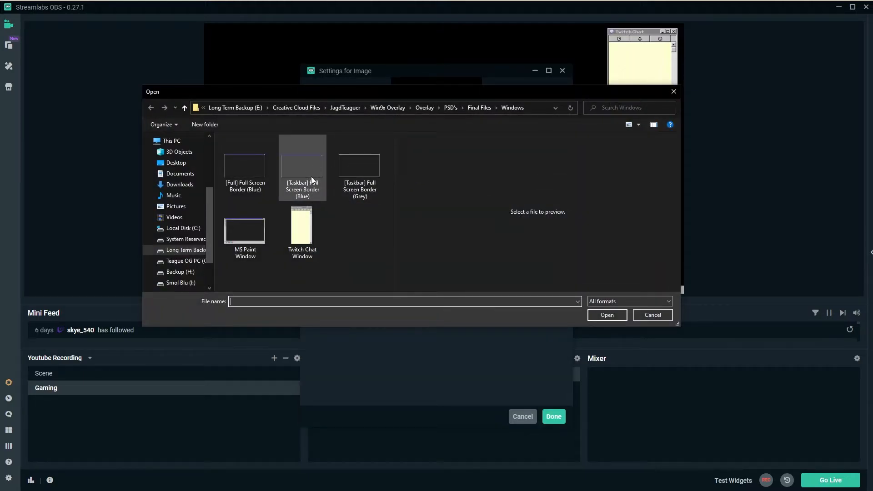
left_click(247, 177)
left_click(288, 179)
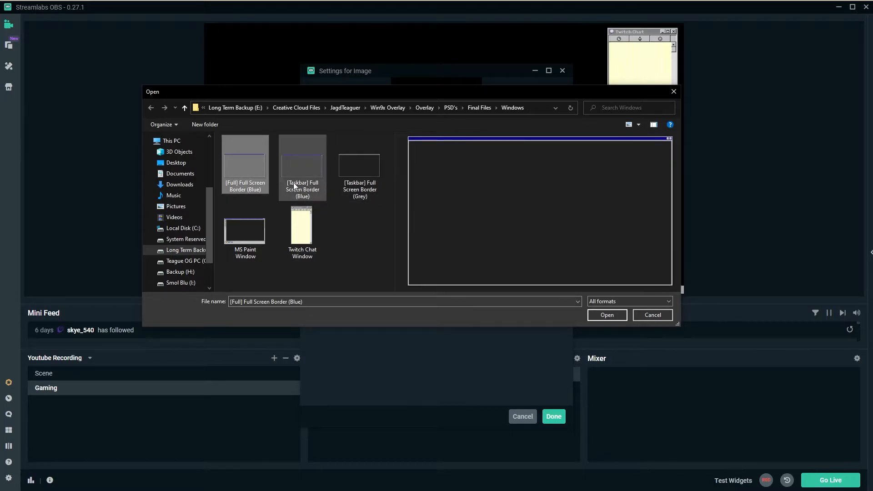
left_click(339, 181)
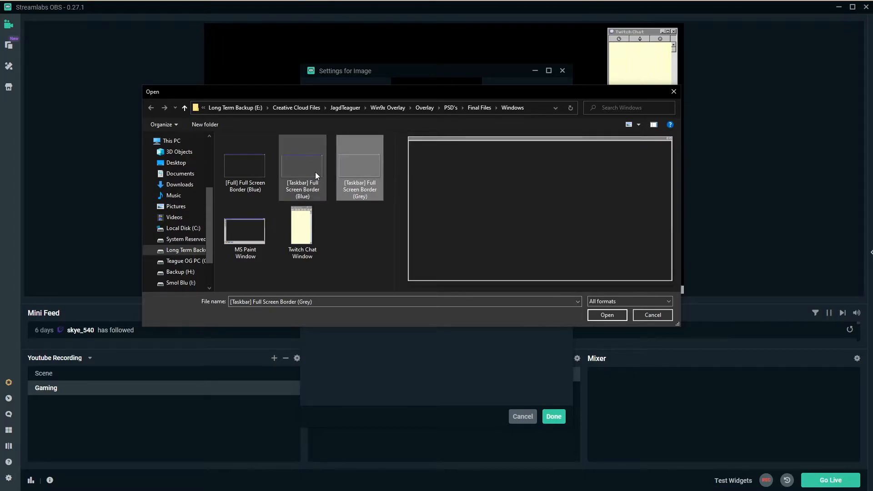
left_click(301, 171)
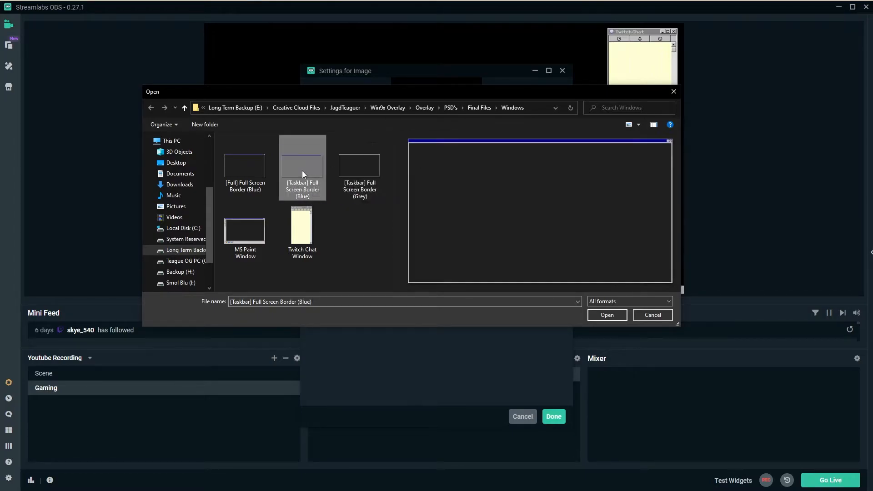
left_click(608, 315)
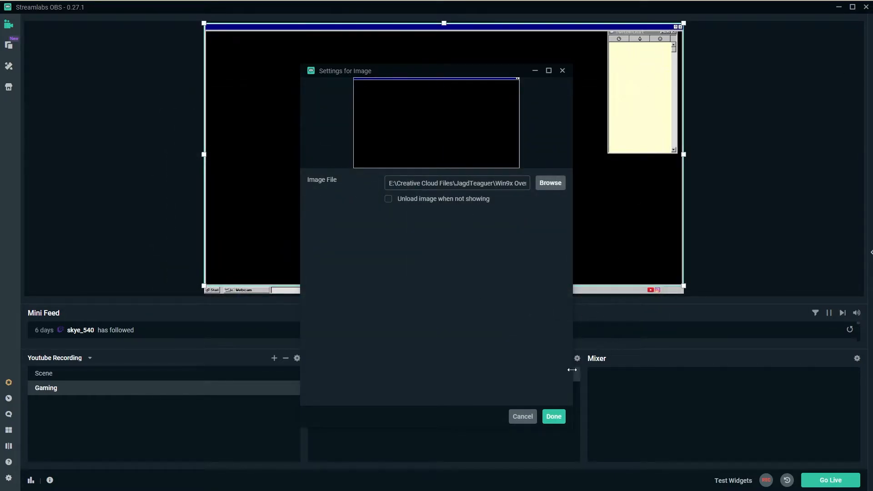
left_click(554, 417)
Reorder the sources so (Taskbar) Fullscreen Window sits directly beneath Twitch Chat Window, and lock the fullscreen window source
left_click_drag(377, 377, 380, 398)
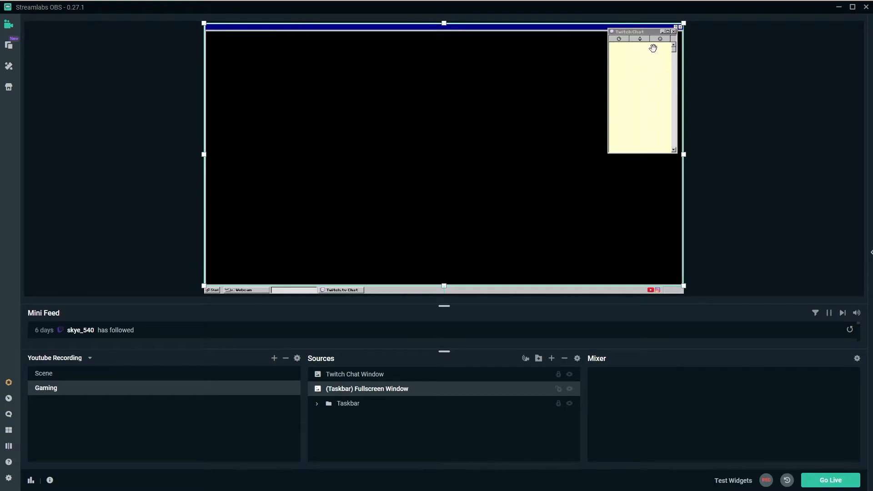
left_click(558, 389)
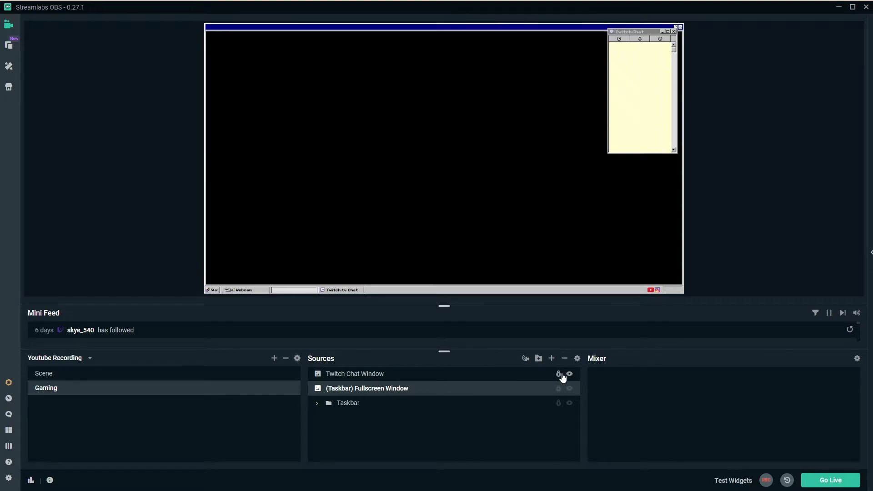
Fit the Twitch chat window just inside the upper-right corner of the blue fullscreen border and lock it
left_click(500, 373)
left_click_drag(656, 80, 660, 89)
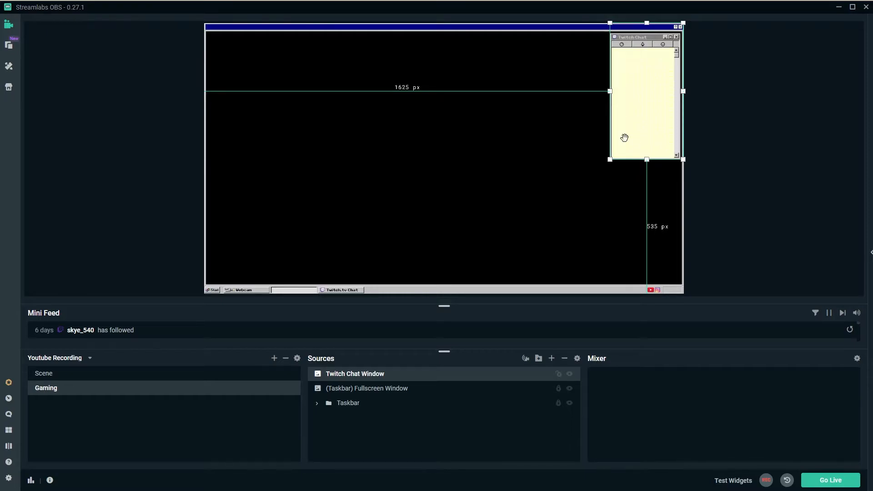
left_click(558, 373)
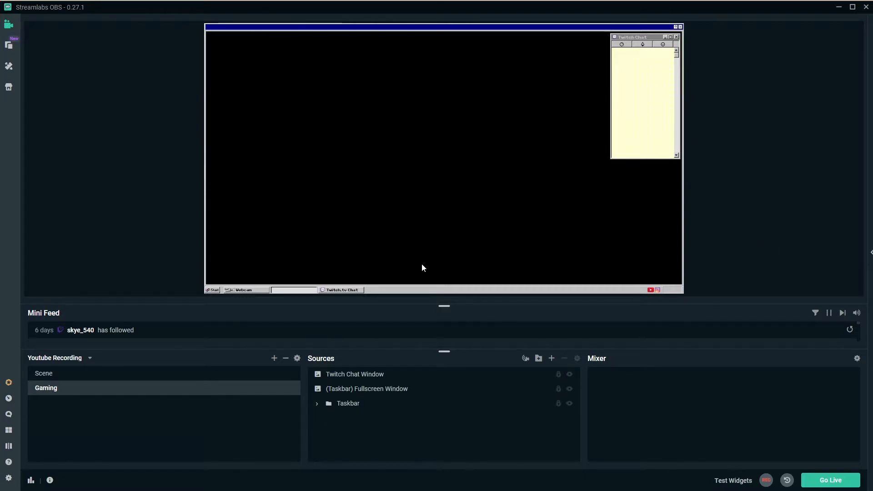
Add a new image source named Webcam Border to the Gaming scene instead of reusing an existing source
left_click(551, 358)
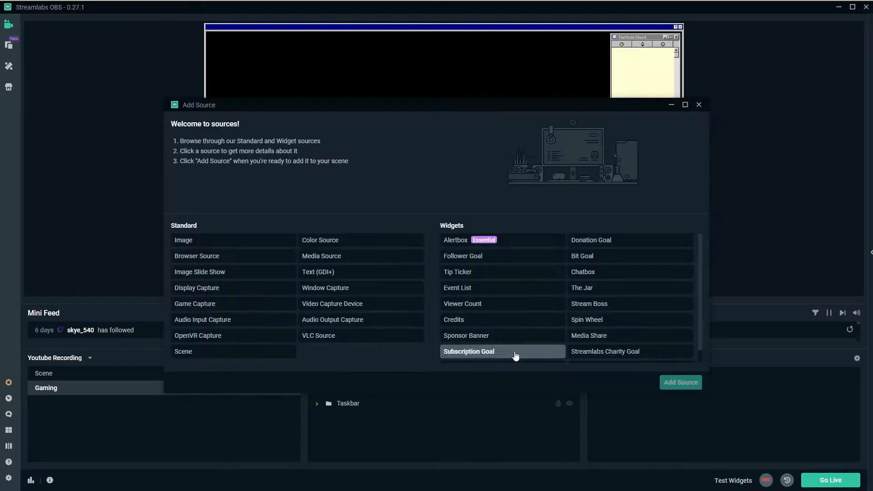
left_click(222, 241)
left_click(679, 382)
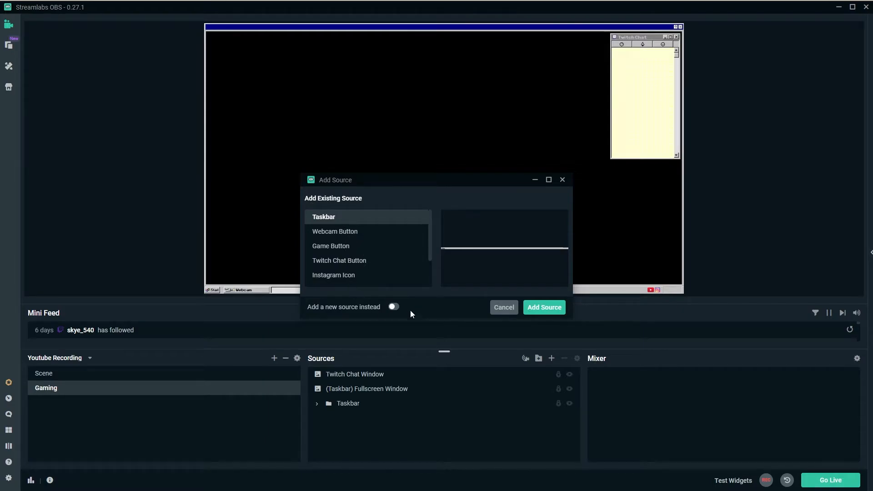
left_click(394, 306)
type("Webcam Border")
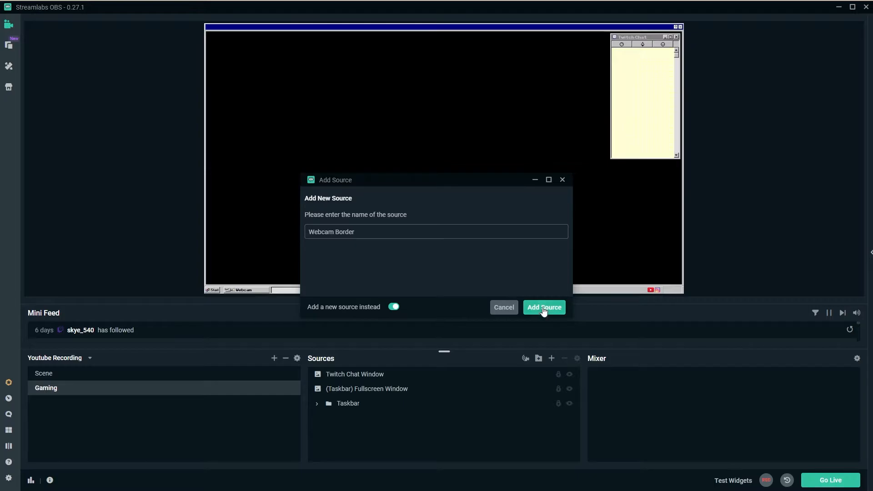
left_click(543, 307)
Preview the 4x3, 9x16 and 16x9 transparent and green screen border images available for the Webcam Border source
left_click(551, 184)
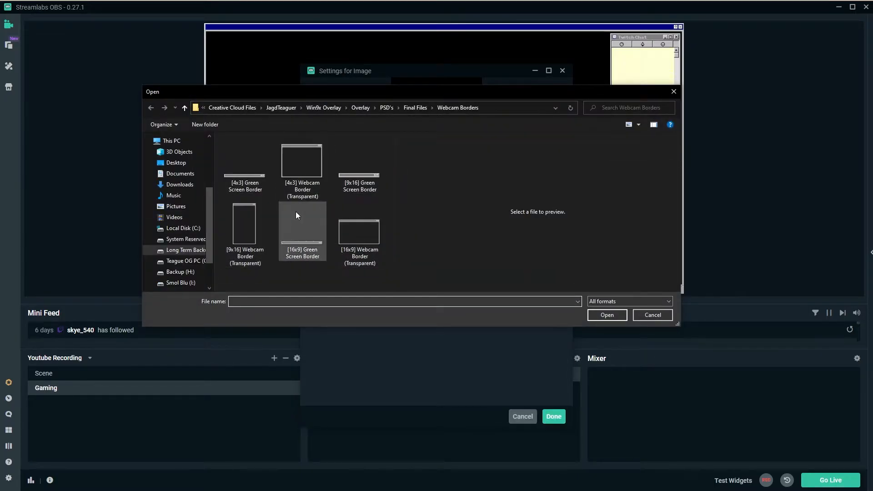
left_click(241, 237)
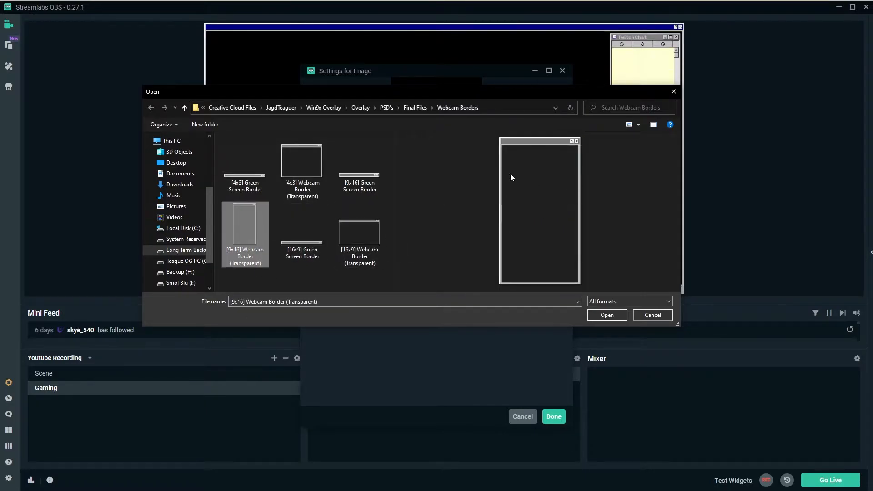
left_click(370, 245)
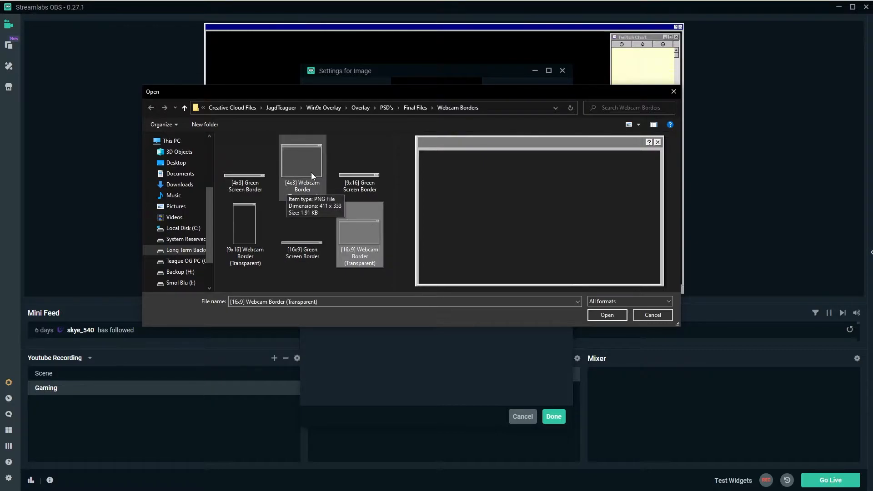
left_click(247, 169)
left_click(319, 163)
left_click(367, 241)
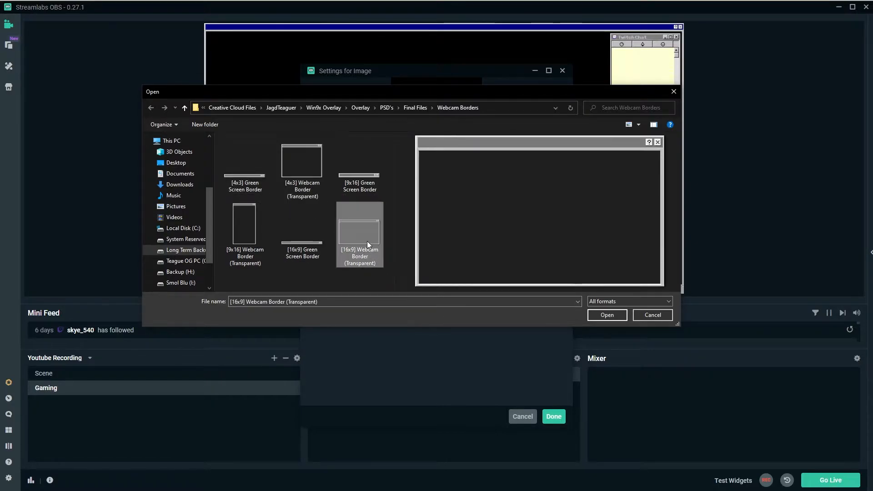
left_click(303, 168)
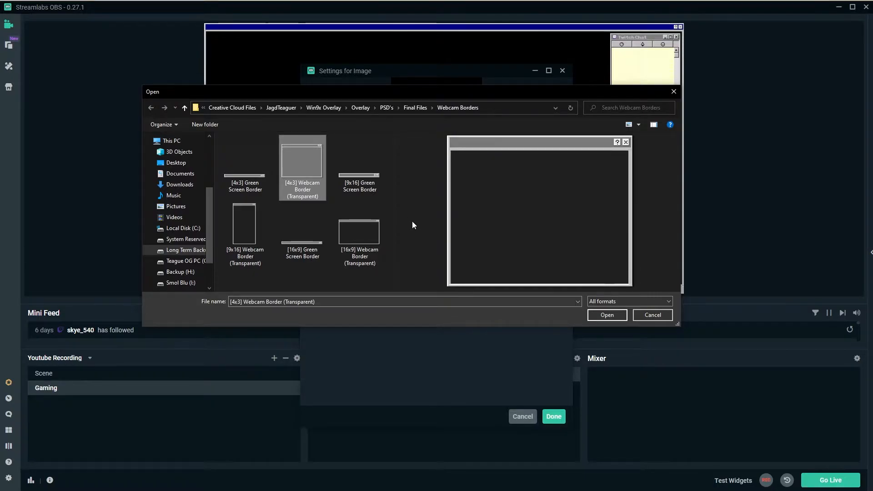
left_click(233, 177)
left_click(320, 241)
left_click(366, 173)
left_click(244, 182)
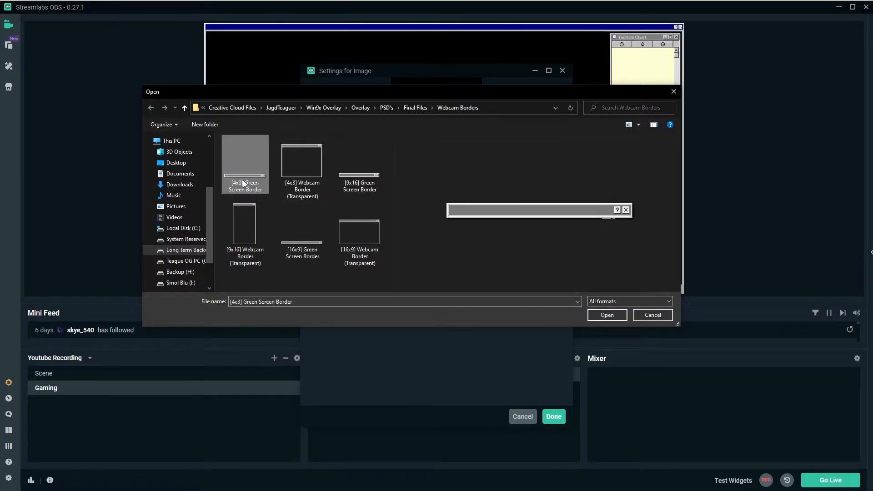
left_click(302, 230)
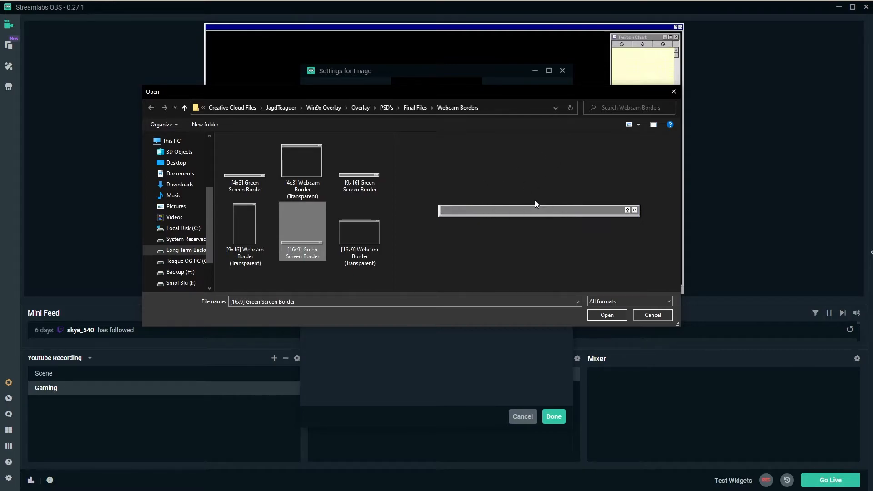
Load [9x16] Webcam Border (Transparent) into the Webcam Border source, place it just inside the fullscreen border's left edge and lock it
left_click(255, 225)
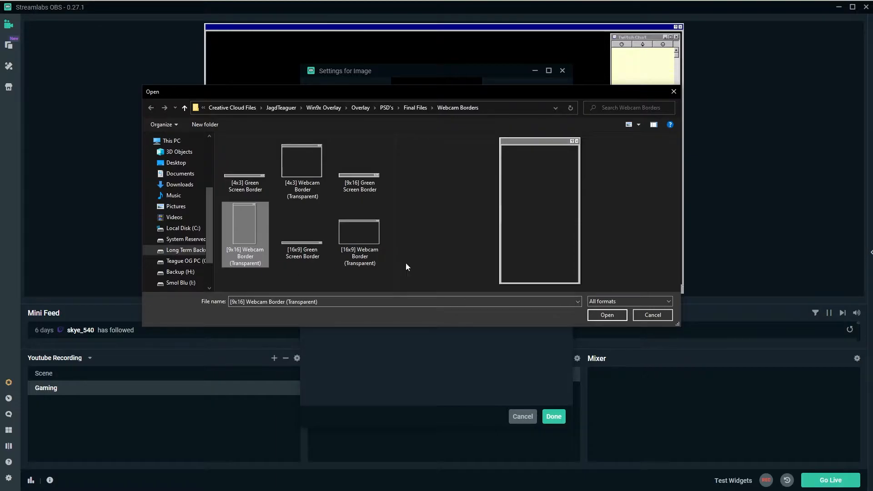
left_click(607, 315)
mouse_move(239, 143)
left_mouse_down()
mouse_move(239, 131)
mouse_move(243, 157)
left_mouse_up()
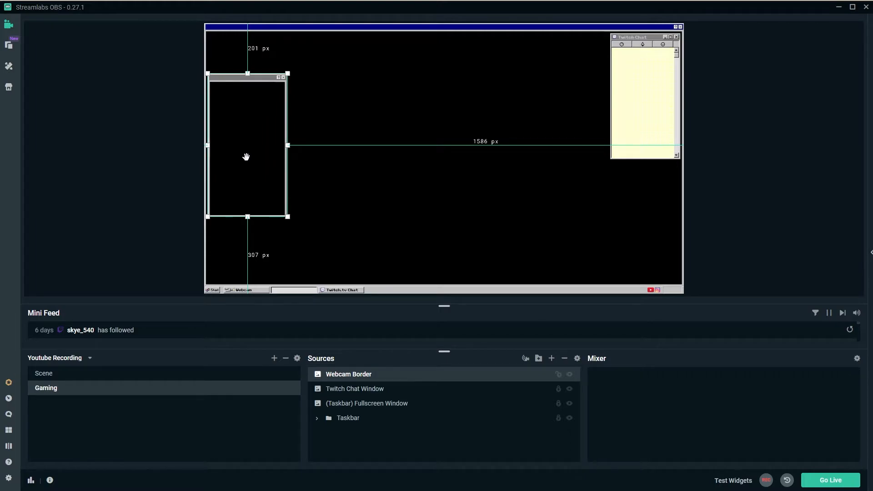
left_click(558, 374)
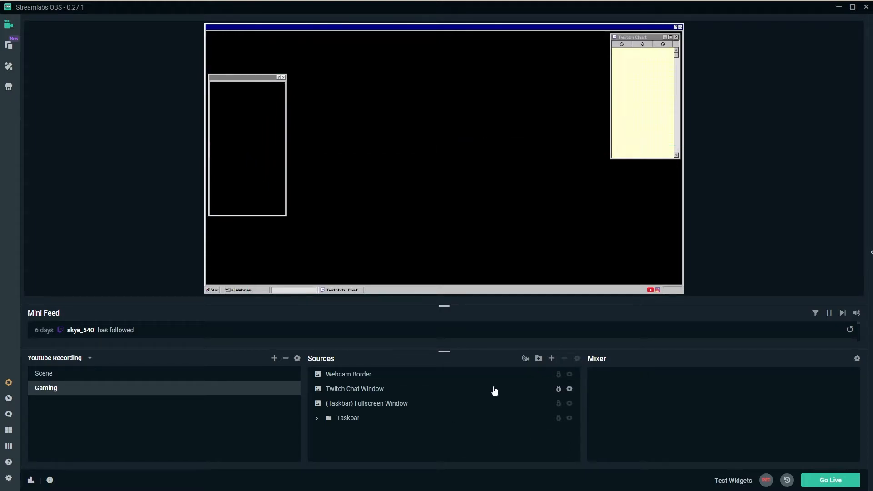
Add a new video capture device source named Brio to the Gaming scene instead of reusing an existing source
left_click(551, 359)
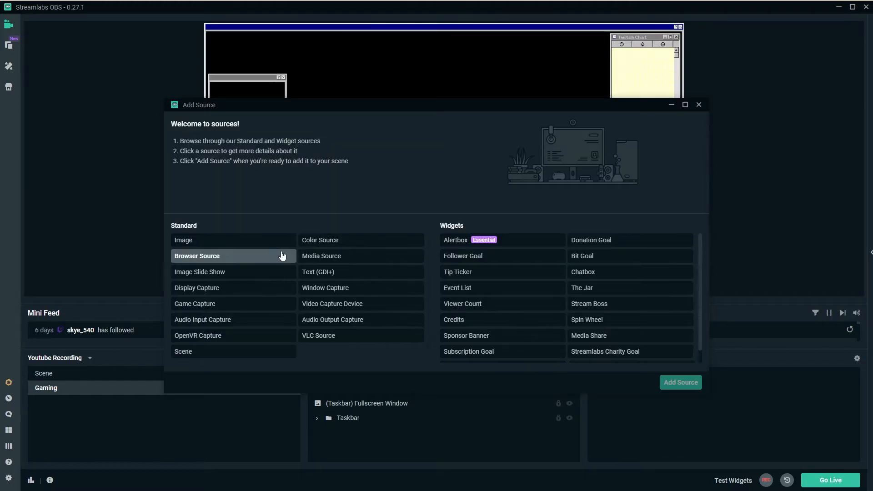
left_click(345, 305)
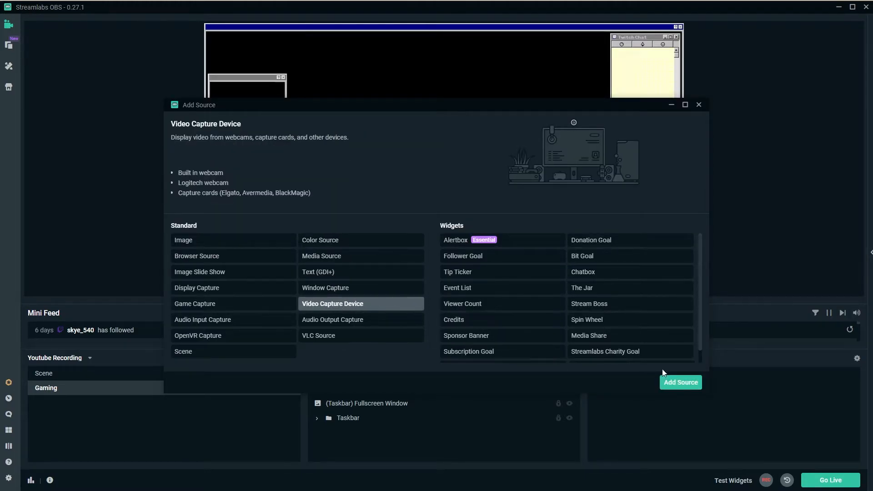
left_click(681, 381)
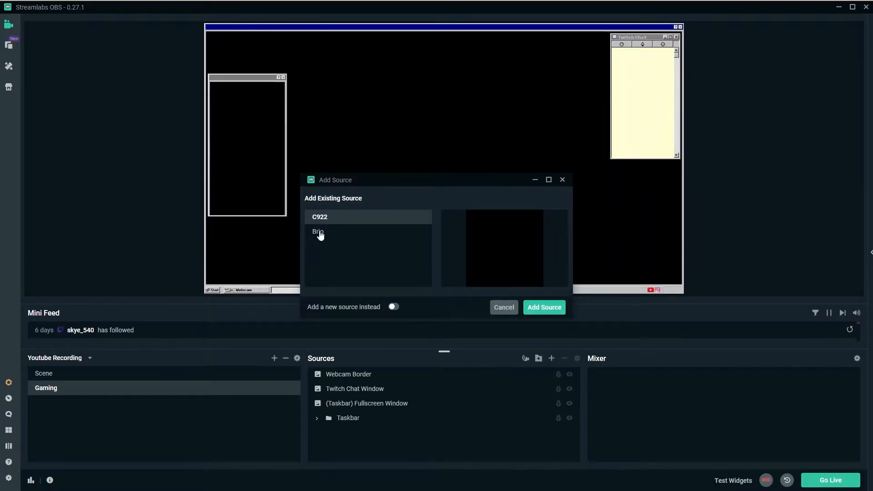
left_click(324, 232)
left_click(393, 306)
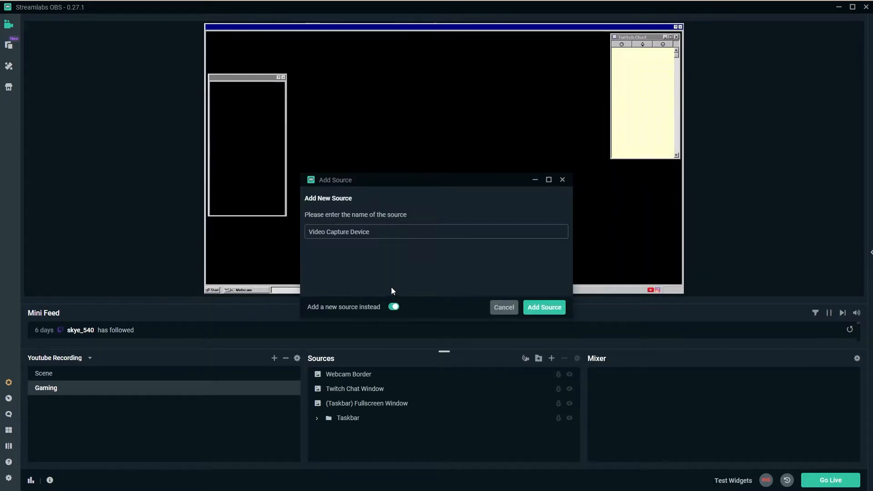
triple_click(370, 232)
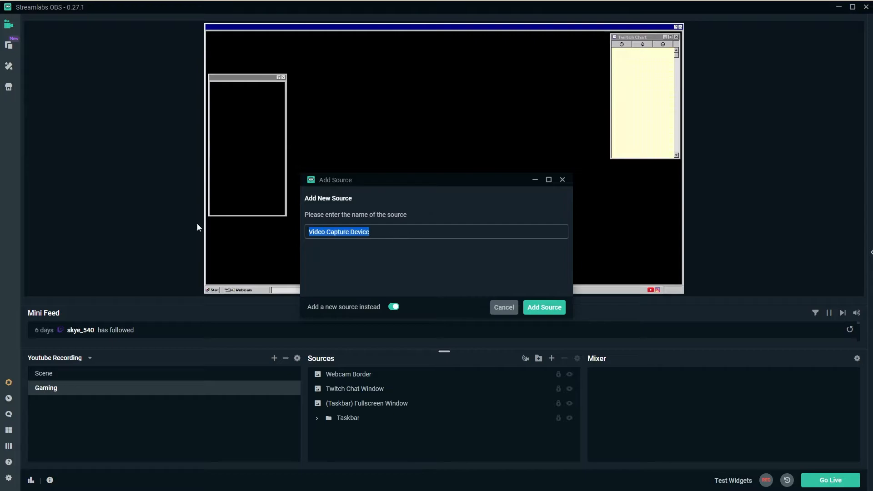
type("Brio")
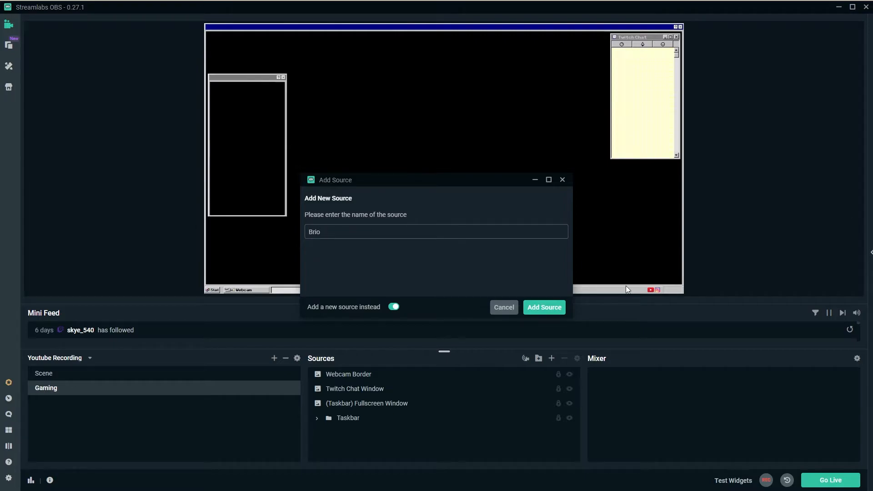
left_click(556, 310)
Configure the Brio source to use the Logitech BRIO device at a custom 1920x1080 resolution and 60 FPS, and accept the settings
left_click(481, 184)
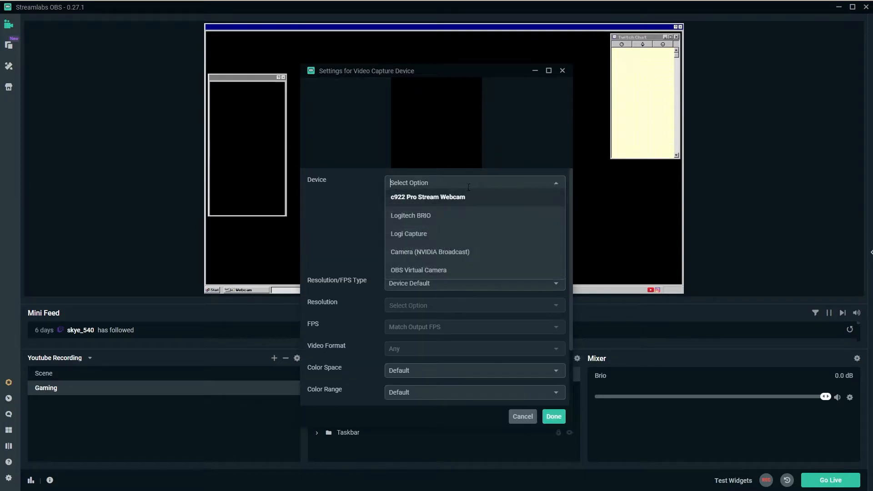
left_click(406, 215)
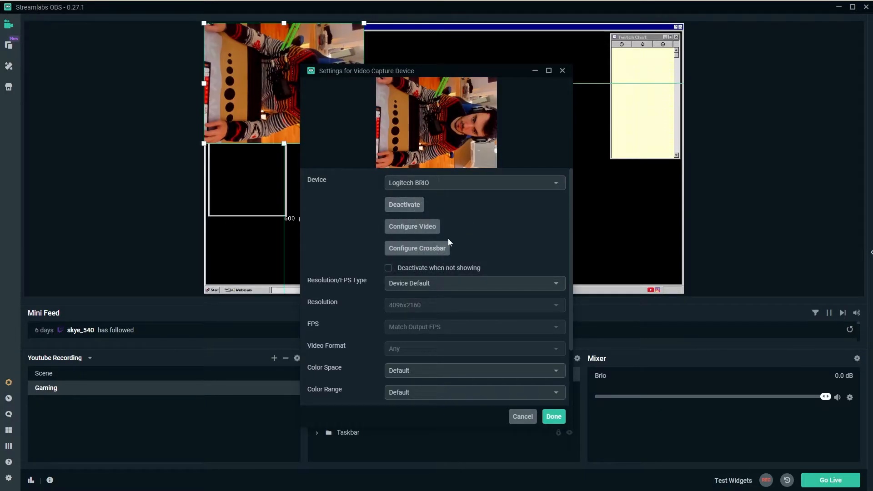
left_click(440, 285)
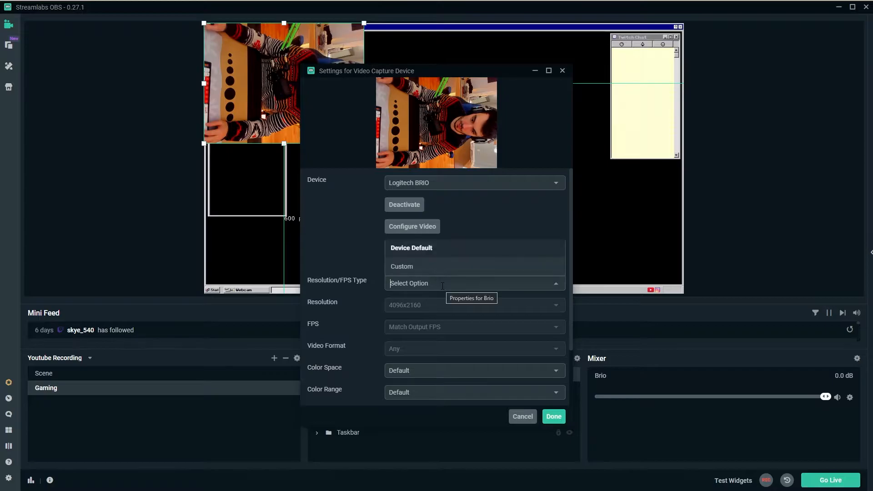
left_click(439, 268)
left_click(444, 300)
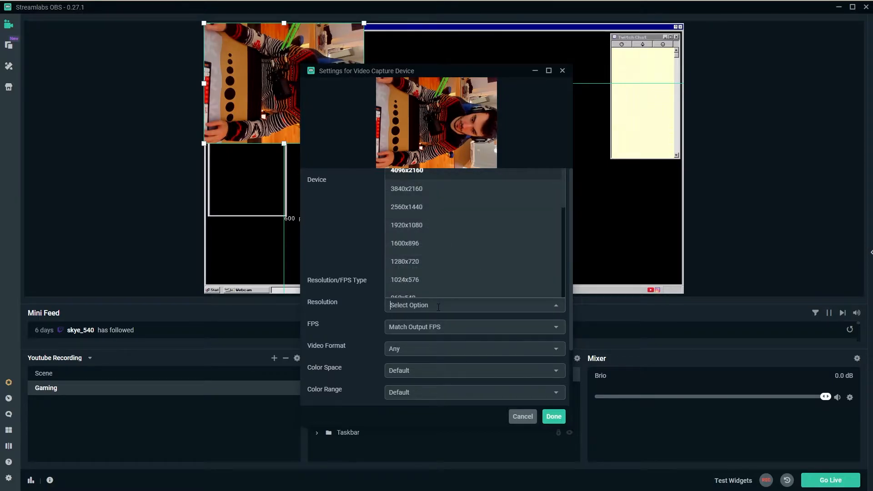
left_click(432, 226)
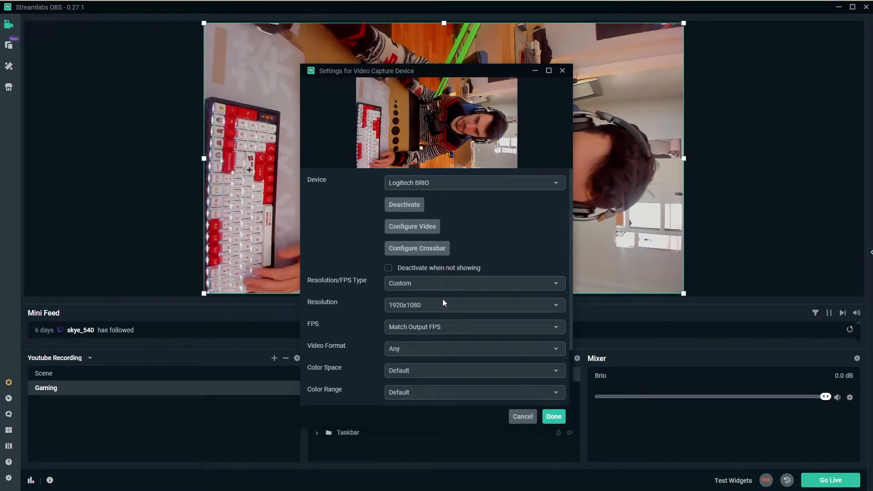
left_click(460, 325)
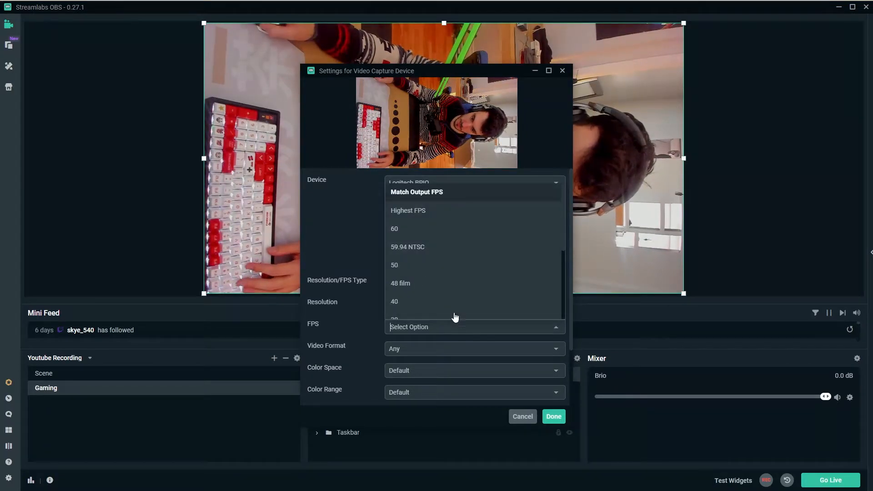
left_click(449, 230)
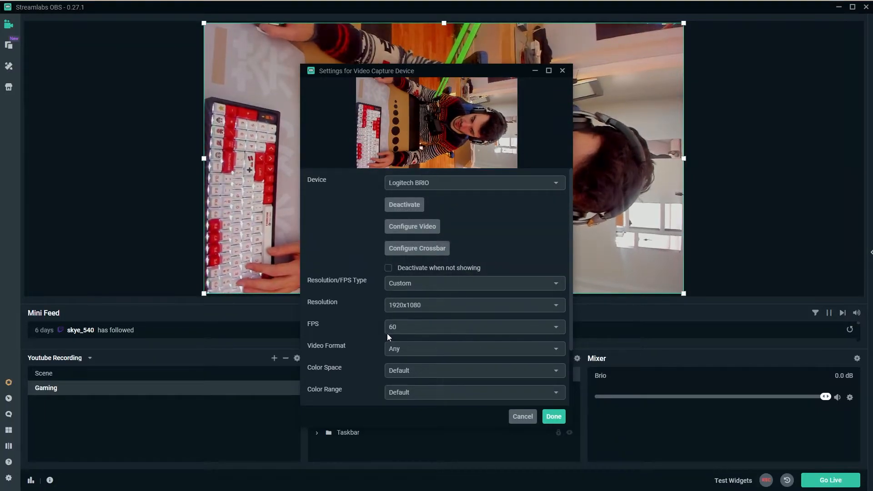
scroll(386, 334, "down", 3)
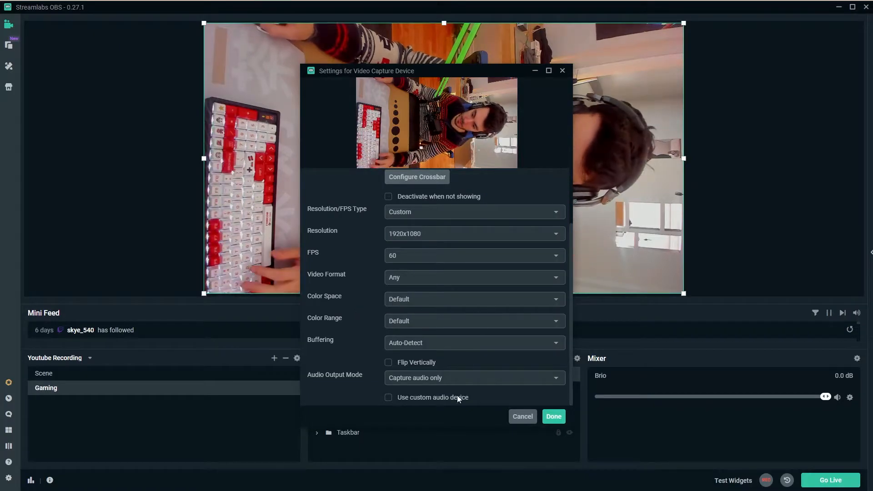
left_click(553, 417)
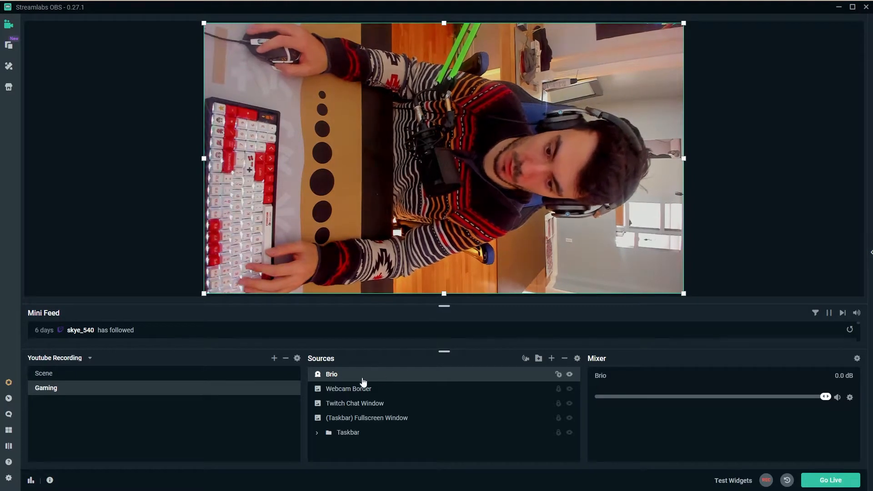
Rotate the Brio webcam feed 90 degrees counterclockwise
right_click(372, 359)
left_click(373, 377)
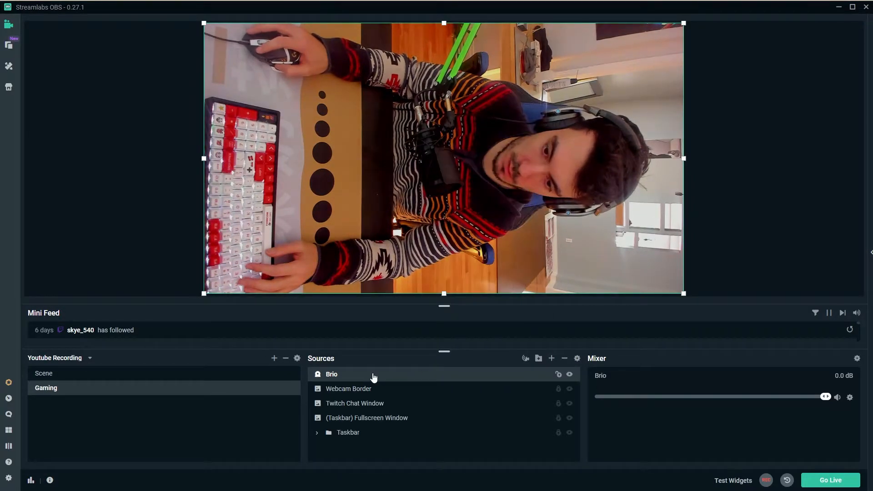
right_click(435, 191)
mouse_move(478, 257)
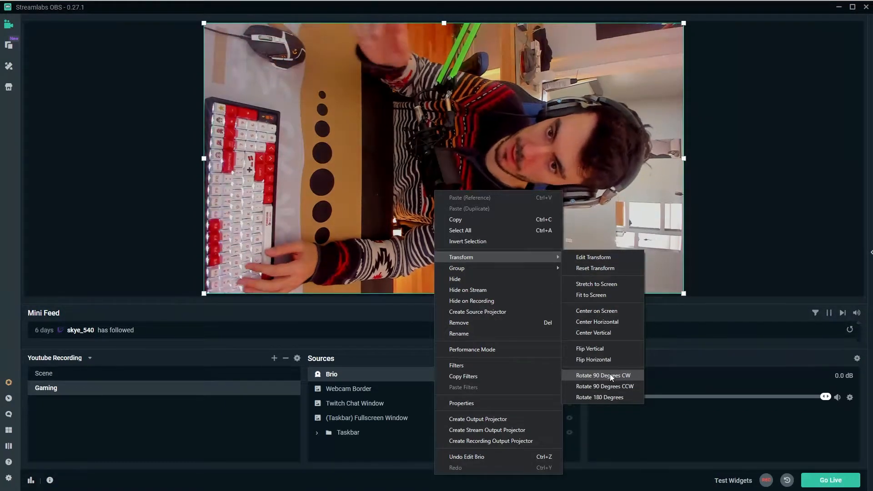
left_click(638, 385)
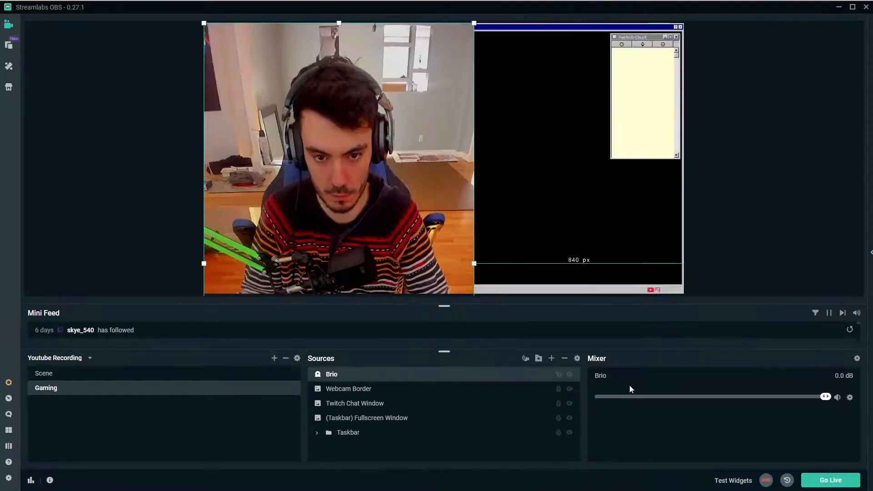
Scale down the Brio feed and align its upper-left corner with the inside of the webcam border's upper-left corner
left_click_drag(389, 151, 354, 141)
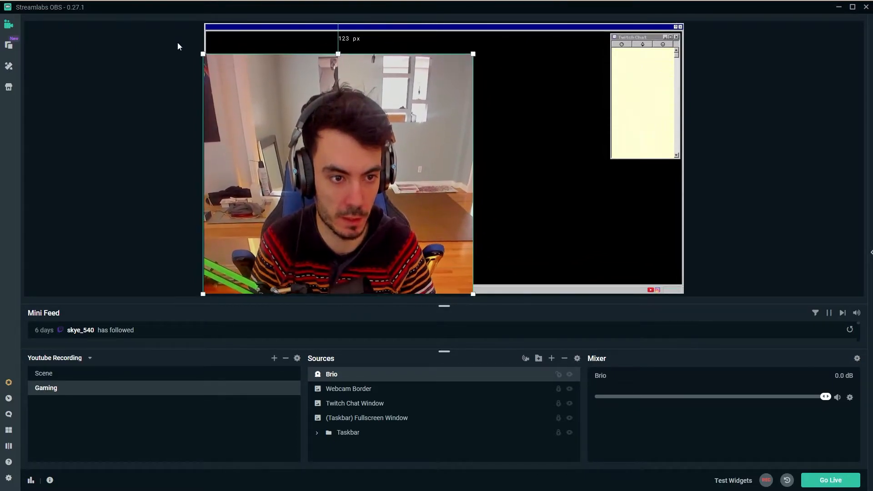
mouse_move(204, 51)
left_mouse_down()
mouse_move(360, 234)
mouse_move(312, 243)
mouse_move(208, 68)
left_mouse_up()
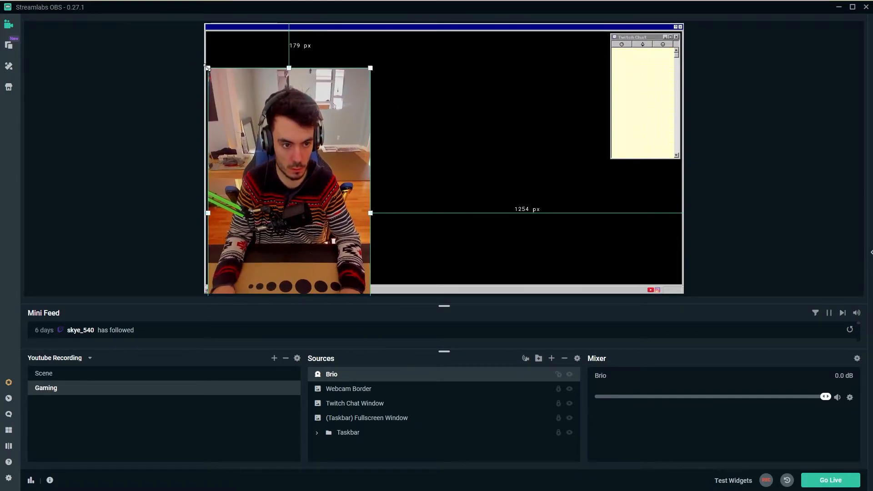
left_click_drag(207, 68, 265, 169)
left_click_drag(336, 210, 280, 123)
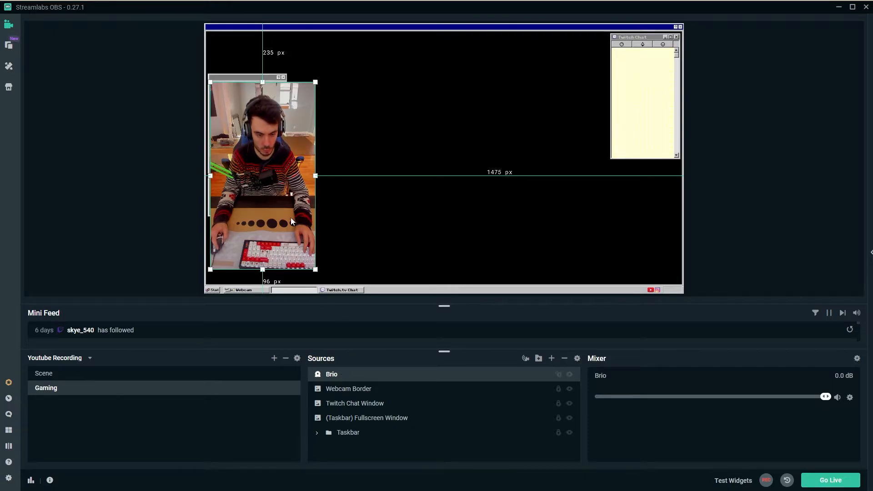
Reorder the sources so Brio sits directly beneath Webcam Border
left_click_drag(341, 374, 351, 390)
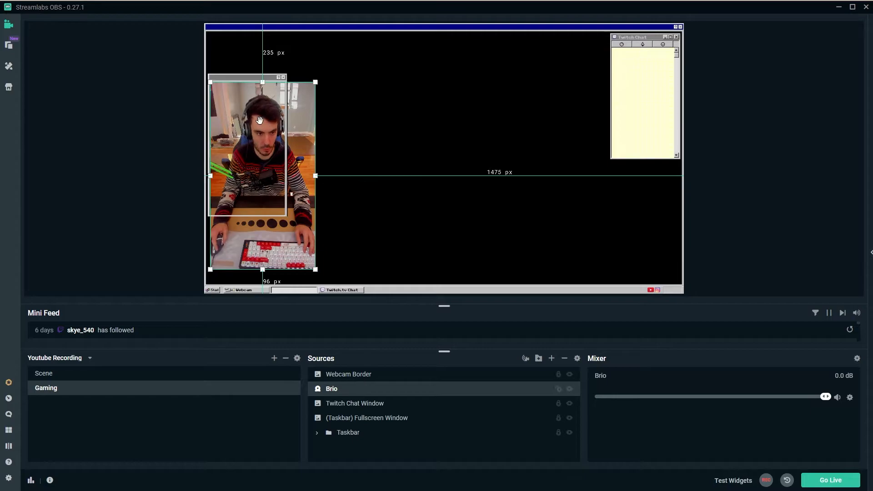
left_click(351, 130)
left_click(228, 99)
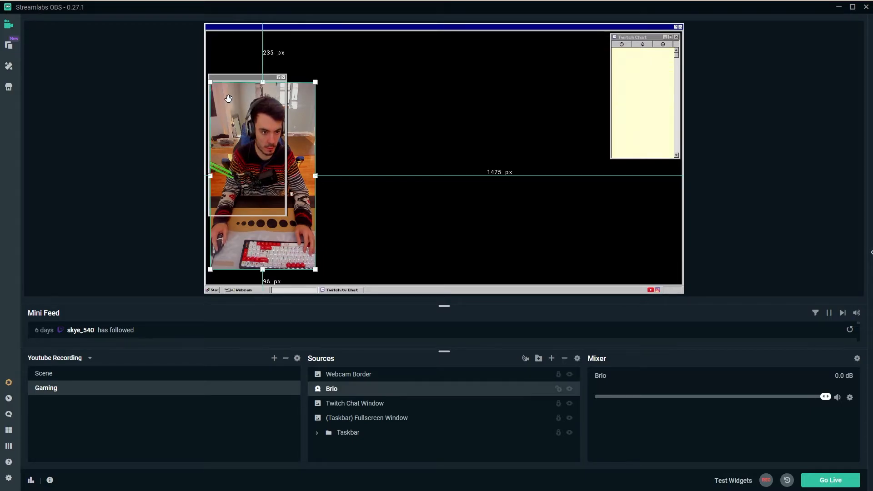
left_click(189, 120)
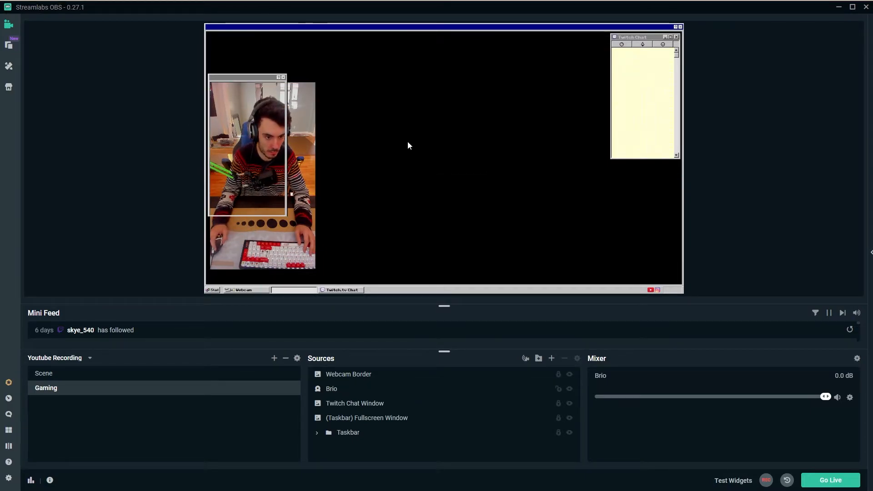
Shrink the Brio feed from its lower-right corner until it fits inside the webcam border
left_click(297, 237)
left_click_drag(315, 270, 279, 214)
left_click(133, 153)
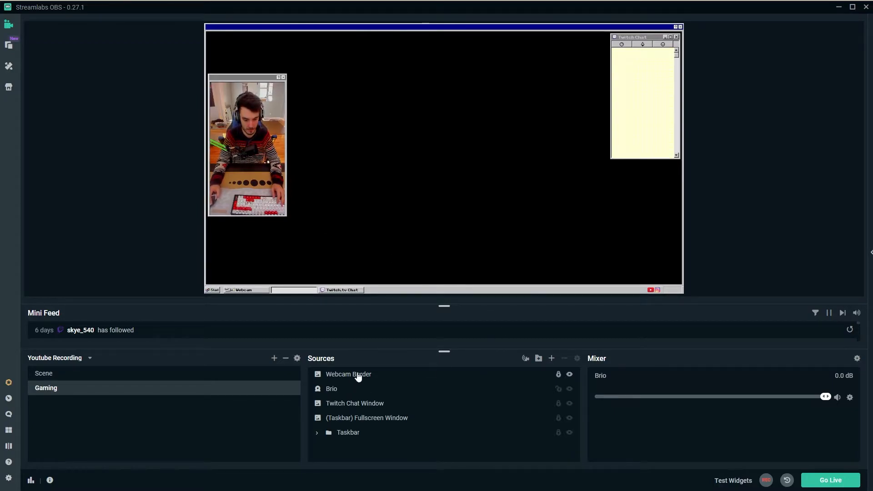
Lock the Webcam Border and Brio sources, and clear the selection in the preview
left_click(558, 376)
left_click(558, 374)
left_click(559, 389)
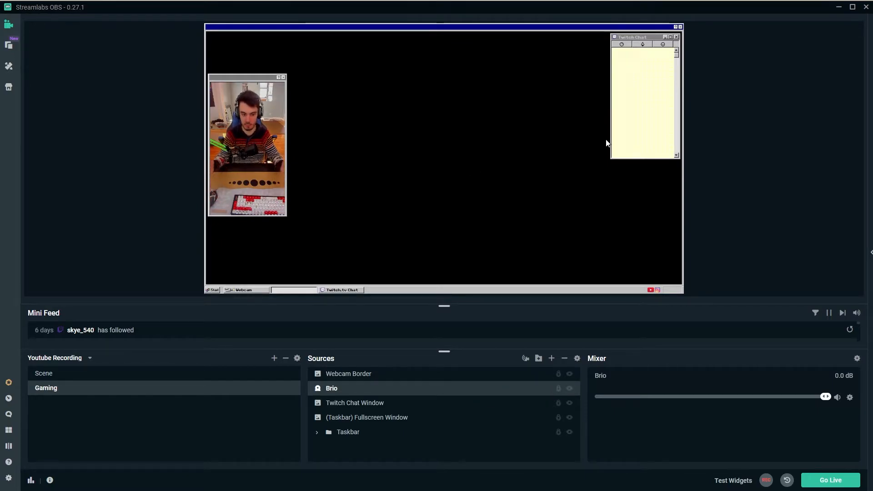
left_click(457, 252)
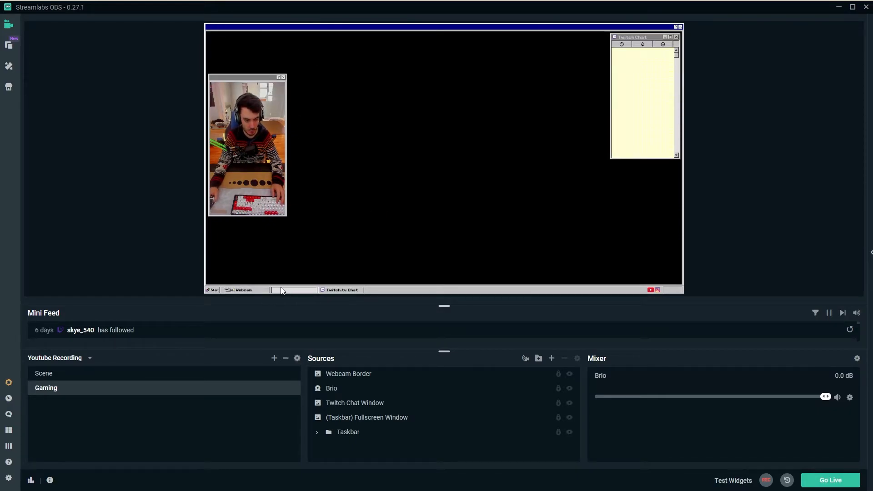
Add a Text (GDI+) source named Game Window Text and set its font family to Pixel Sans Serif Condensed
left_click(552, 359)
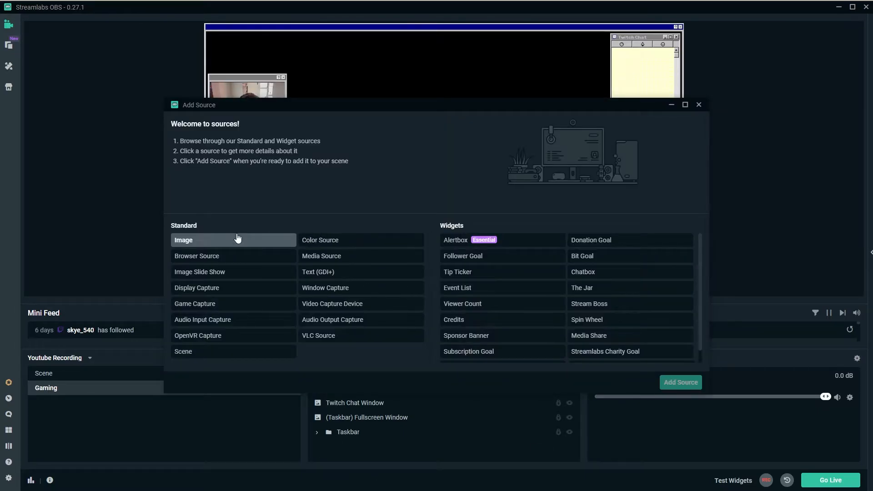
left_click(335, 275)
left_click(681, 382)
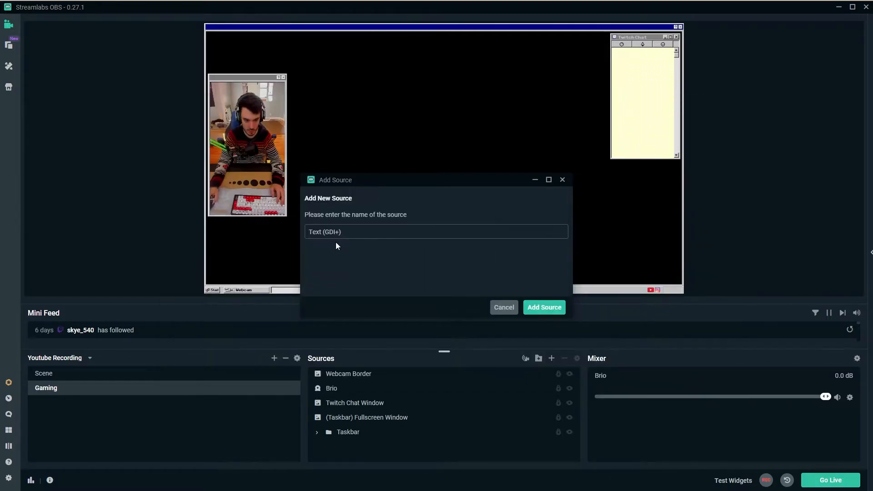
key("ctrl+a")
type("Game Wind")
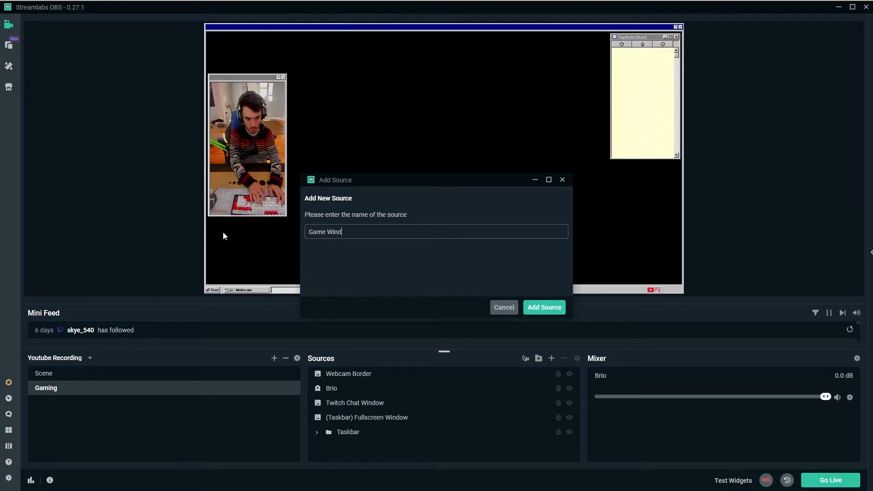
type("ow Text")
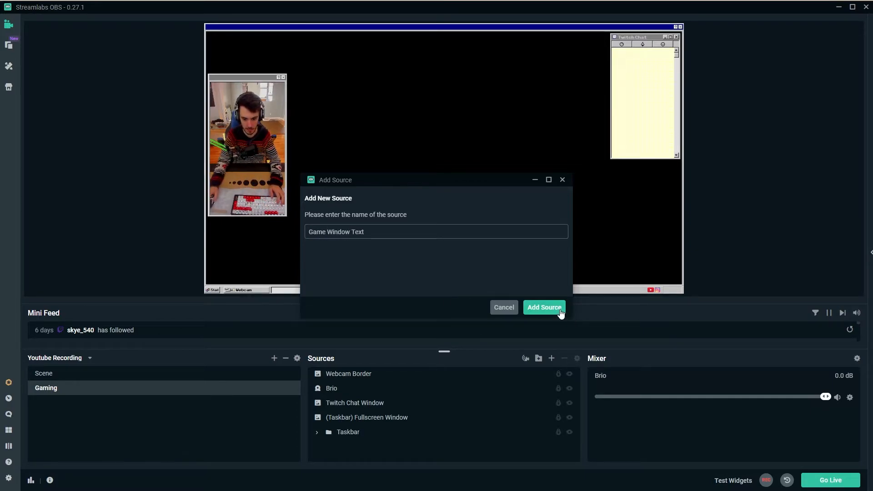
left_click(557, 309)
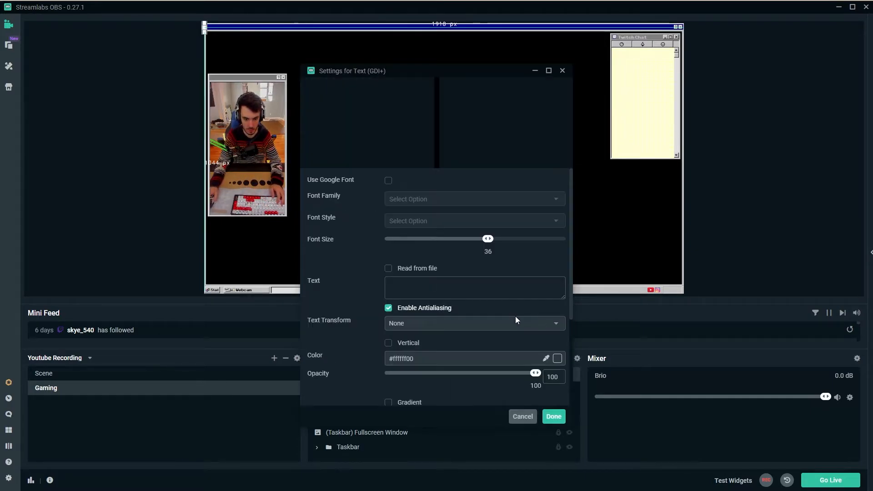
left_click(409, 200)
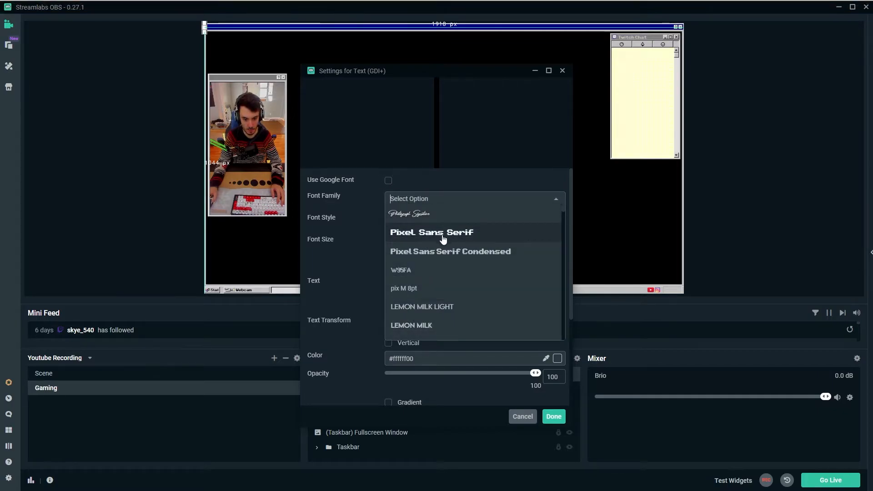
left_click(473, 255)
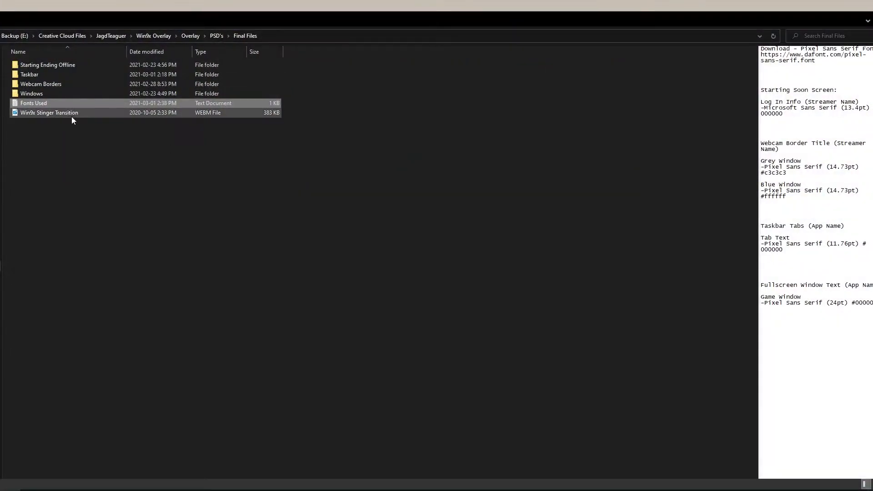
Switch to File Explorer, open the Fonts Used document in Final Files and copy its Pixel Sans Serif download link
double_click(36, 104)
left_click_drag(647, 78, 482, 76)
key("alt+Tab")
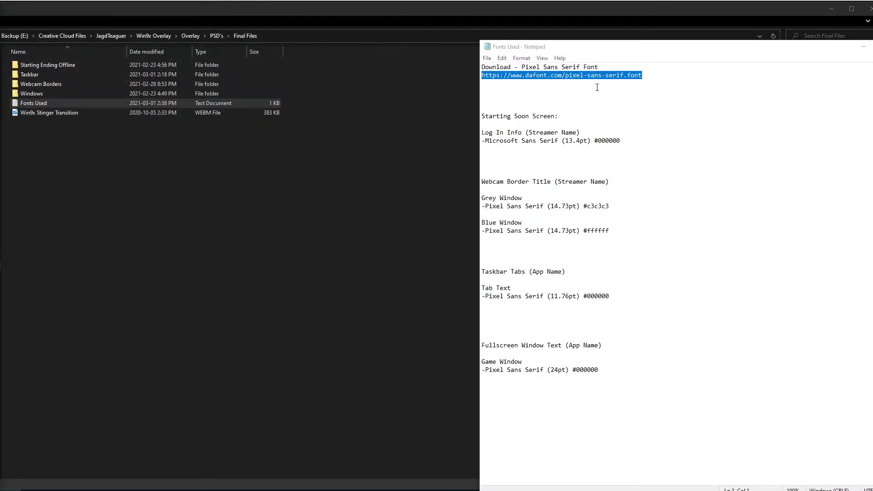
left_click(609, 75)
left_click_drag(643, 76, 481, 72)
key("ctrl+c")
key("super+1")
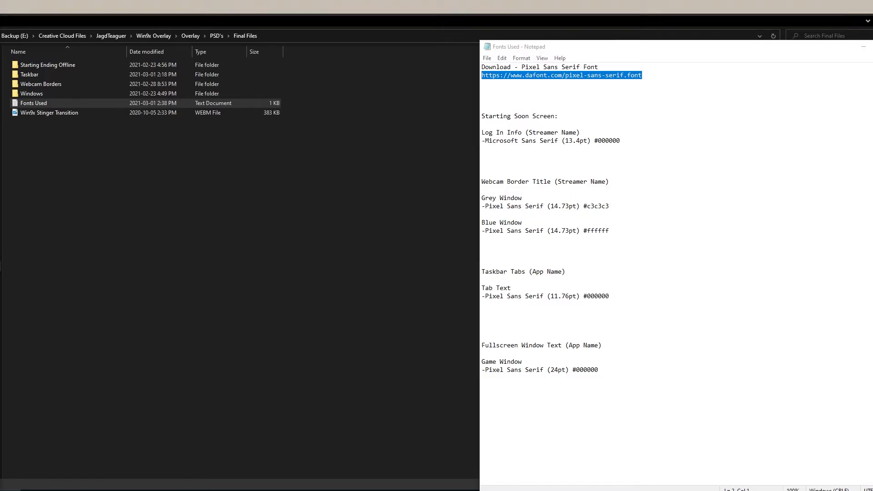
View the Pixel Sans Serif page on dafont.com in Chrome using the copied link, and return to the text source settings in Streamlabs OBS
left_click(250, 28)
key("ctrl+v")
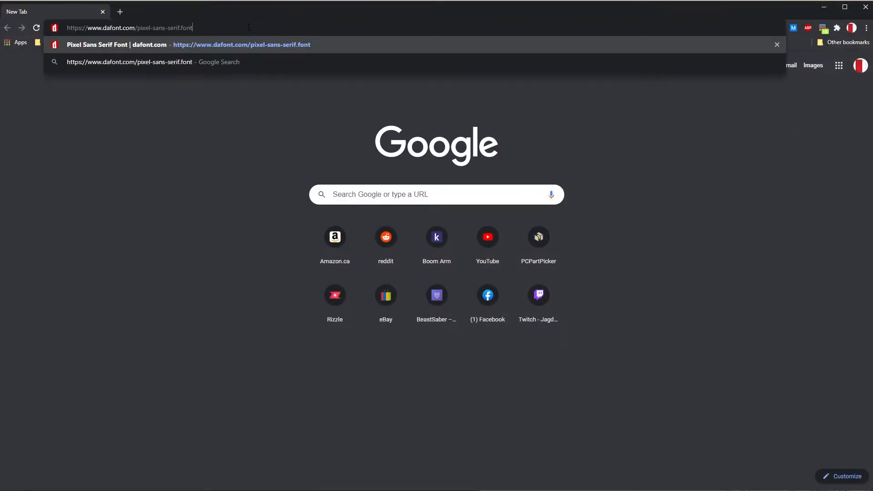
key("Return")
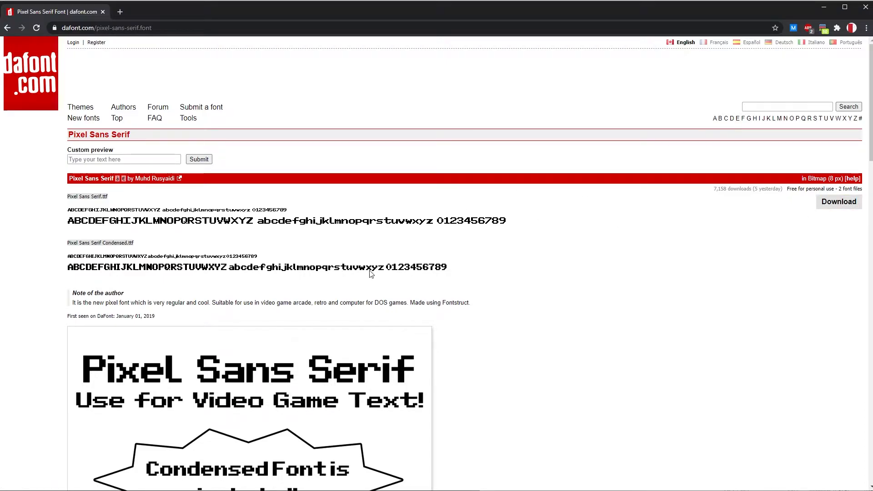
scroll(497, 267, "down", 4)
scroll(653, 170, "up", 4)
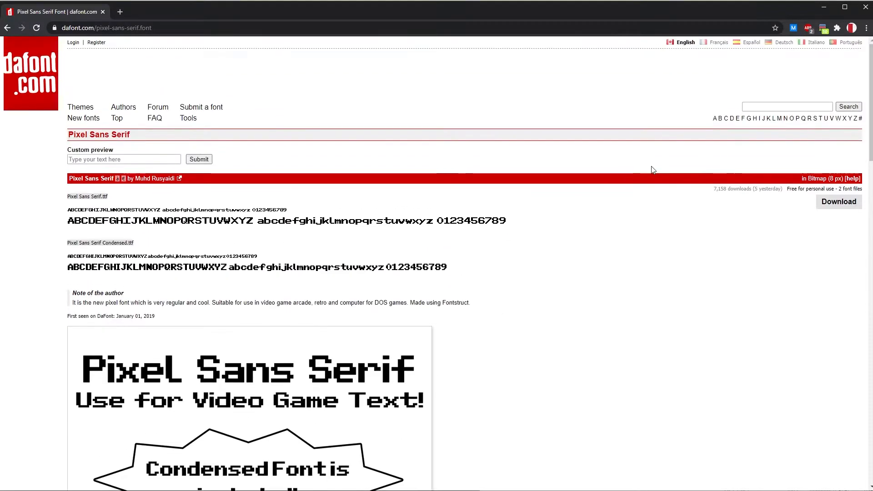
left_click(865, 7)
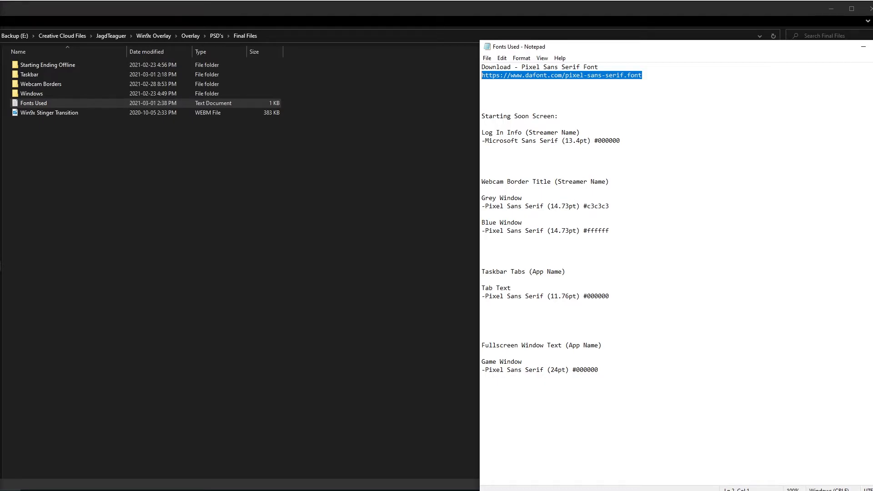
left_click(863, 47)
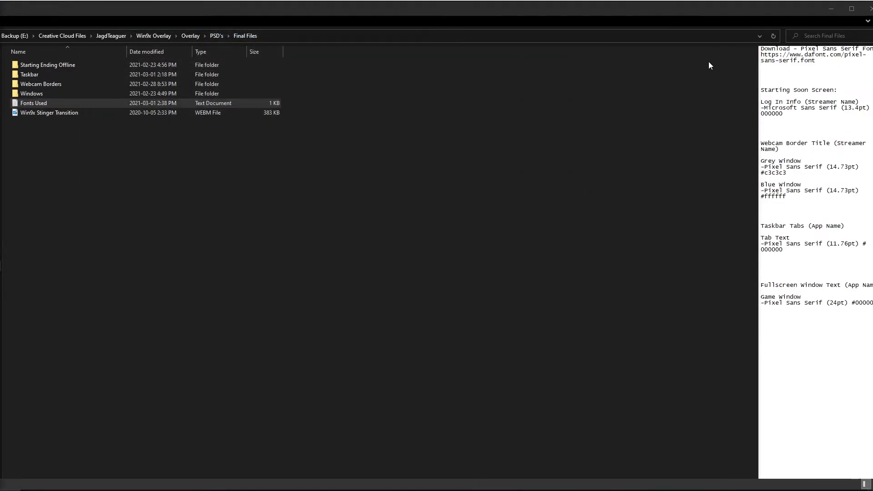
left_click(830, 15)
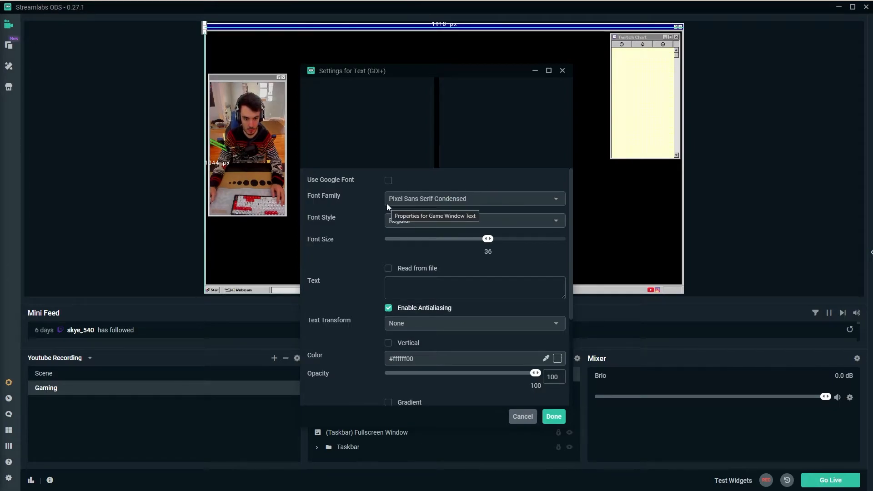
Set the Game Window Text font size to 24 and enable reading its text from a file
left_click_drag(488, 239, 475, 239)
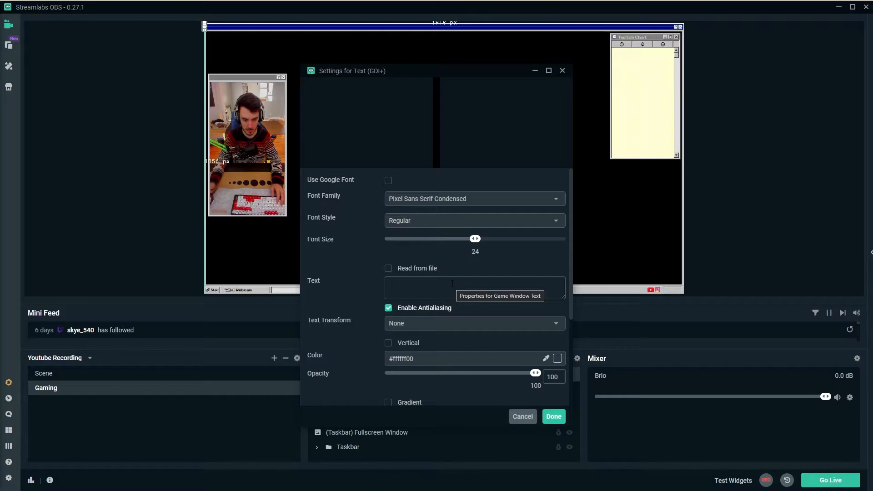
left_click(423, 285)
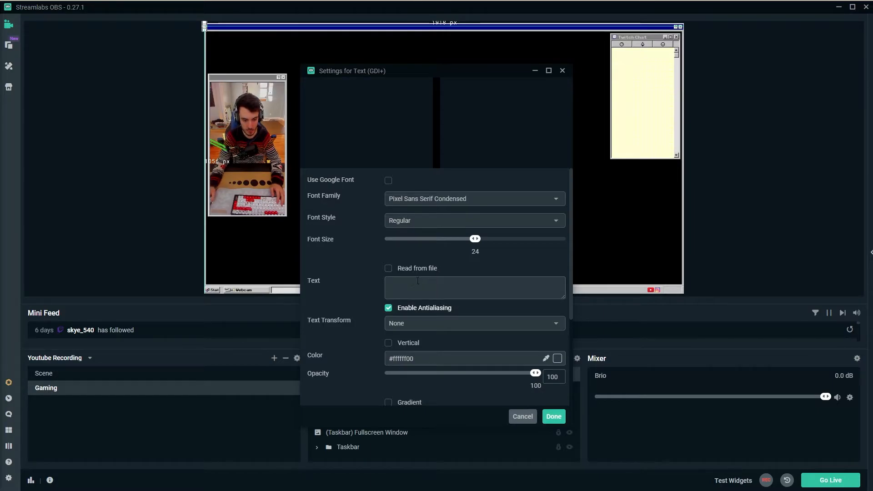
left_click(388, 268)
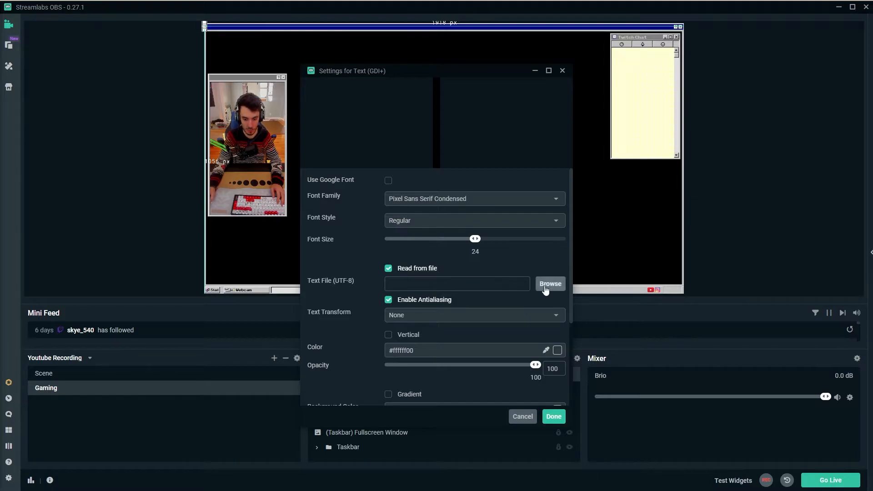
Switch to the Windows desktop and create a text document named Stream Game Text
left_click(839, 8)
left_click(535, 70)
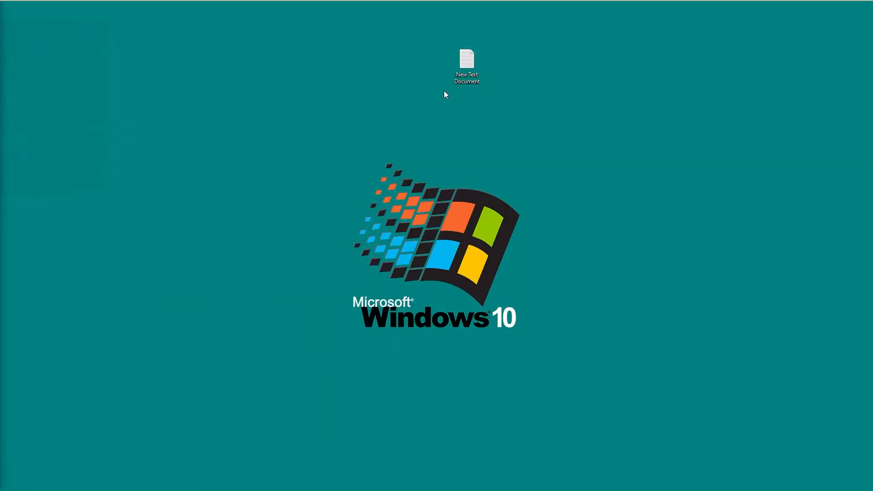
right_click(484, 123)
left_click(470, 86)
right_click(546, 101)
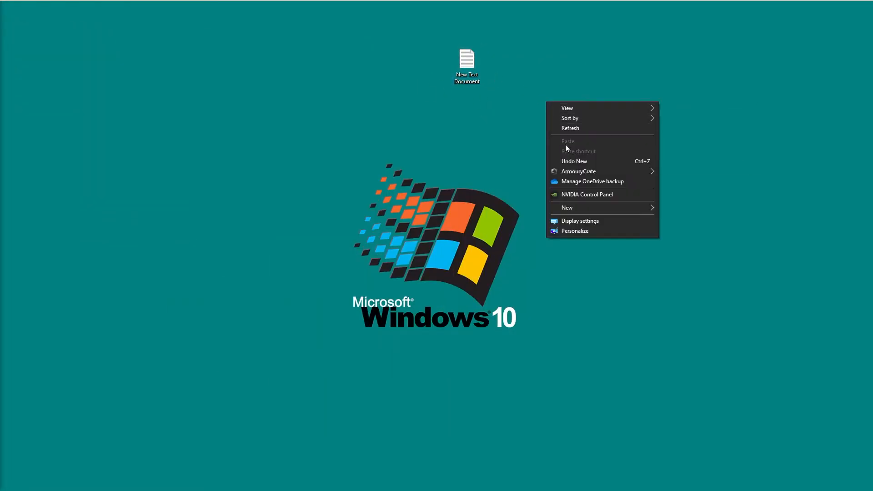
mouse_move(643, 209)
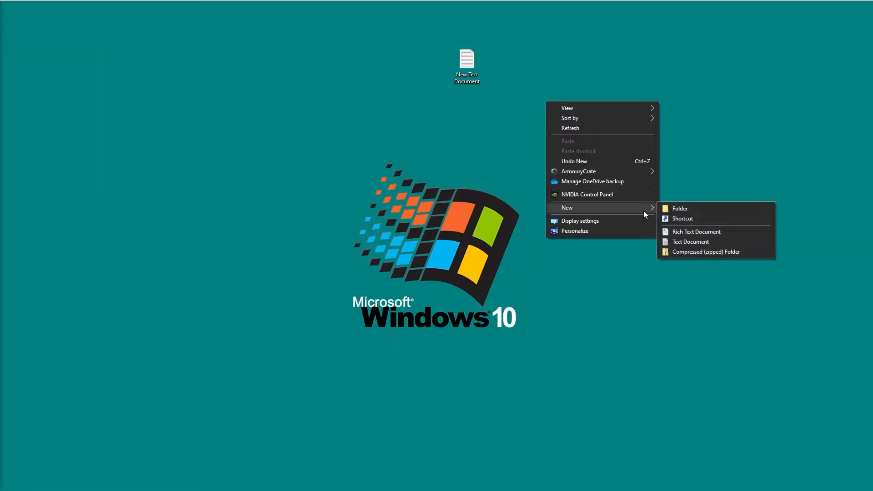
left_click(700, 240)
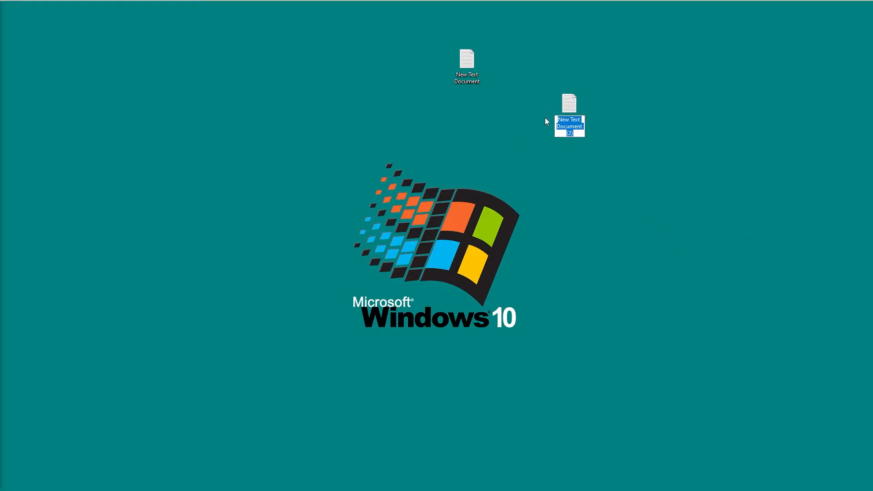
key("BackSpace")
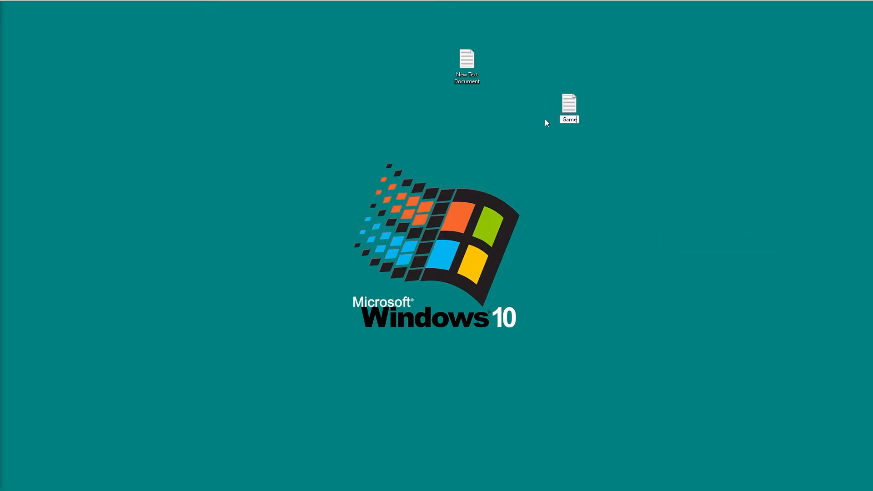
type("STream Game Text")
key("Return")
Delete the New Text Document file from the desktop and move Stream Game Text near its spot
left_click(465, 66)
key("Delete")
left_click_drag(570, 103, 432, 60)
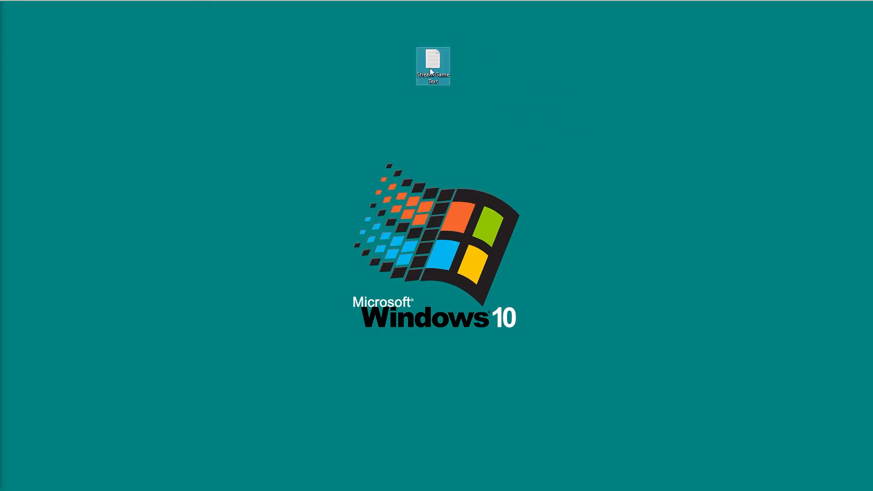
Enter VALORANT.exe in the Stream Game Text document in Notepad, save it and close it
double_click(433, 59)
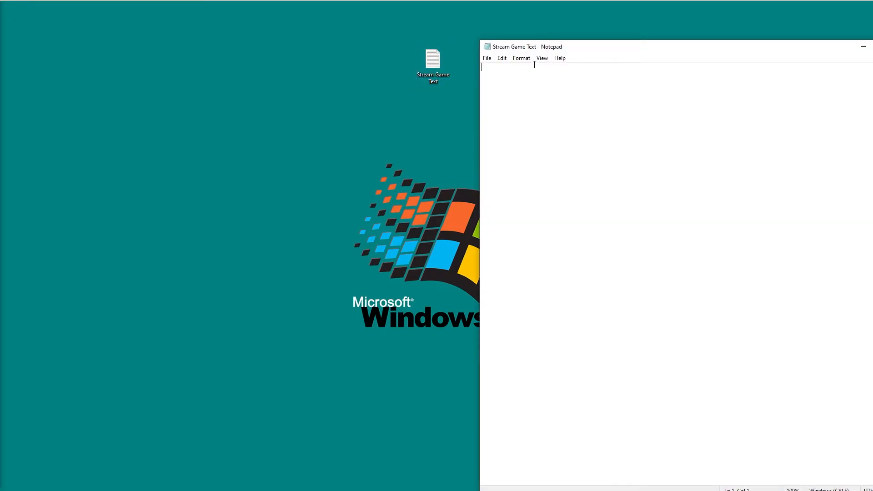
type("VALORANT.exe")
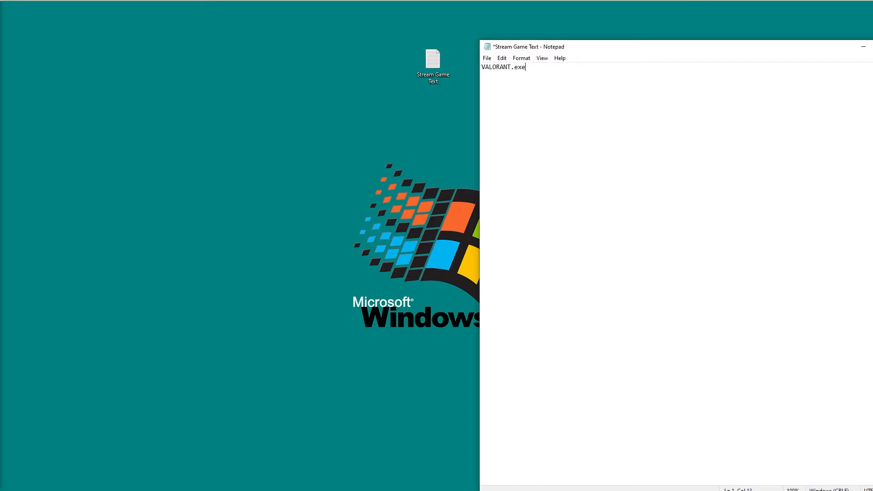
left_click(493, 60)
left_click(502, 97)
key("alt+F4")
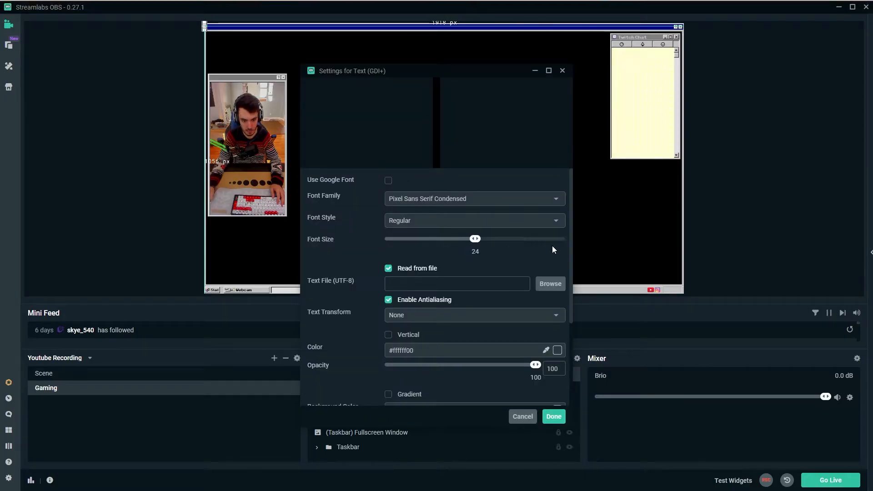
Load the Stream Category Text file from the Desktop as the text file for Game Window Text
left_click(547, 285)
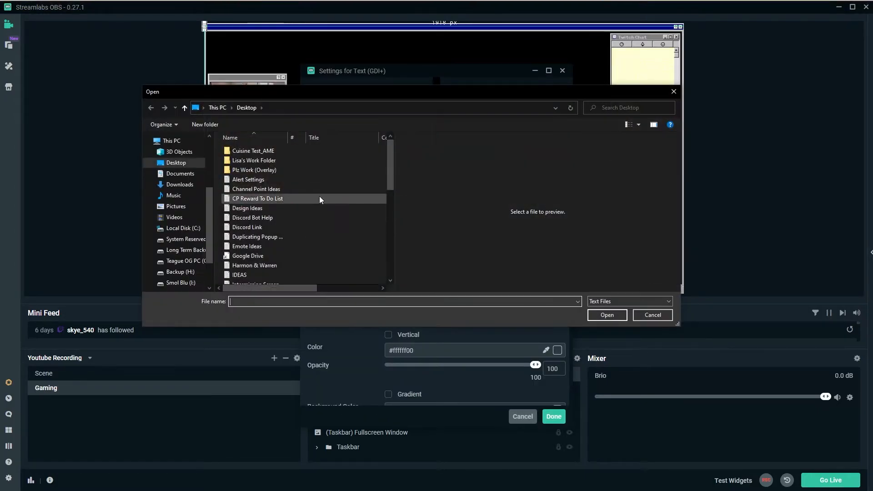
scroll(330, 250, "down", 1)
scroll(330, 250, "down", 6)
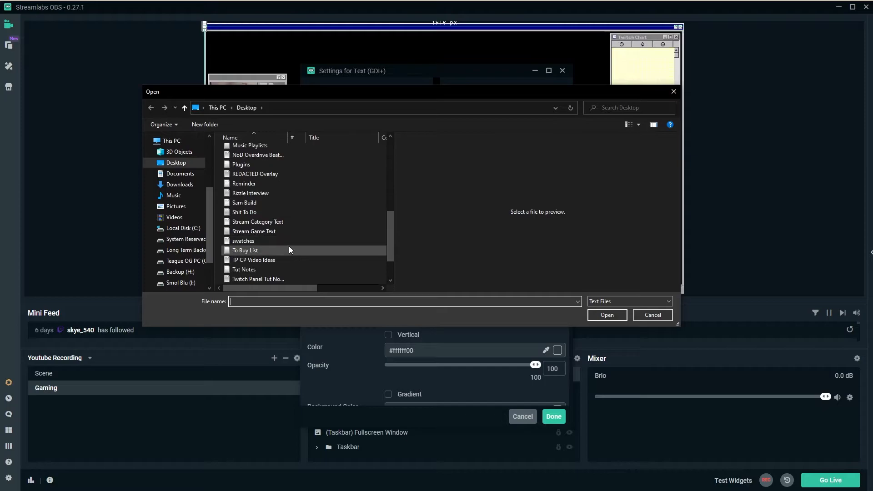
left_click(268, 222)
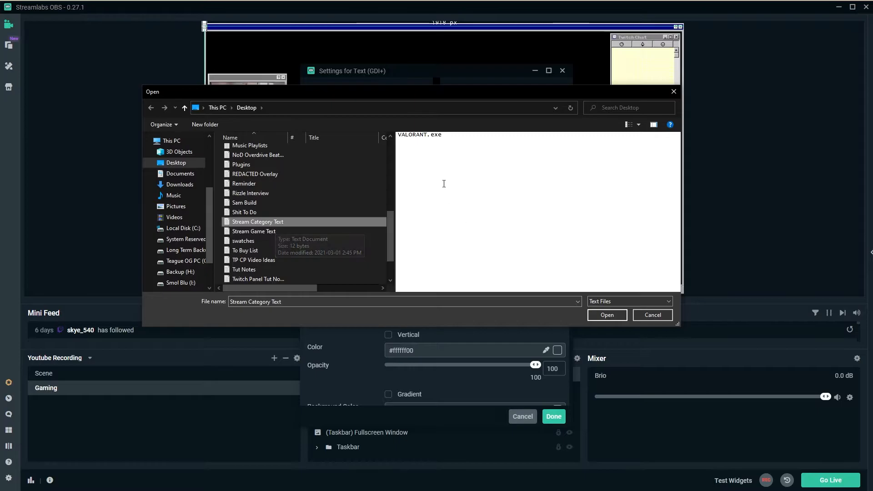
left_click(606, 315)
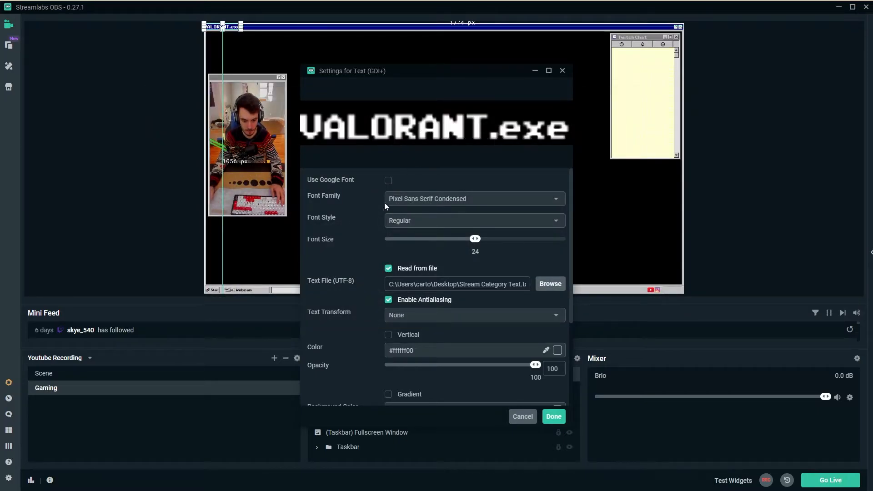
Position the VALORANT.exe text at the start of the fullscreen window's blue title bar, slightly in from its edge
left_click_drag(231, 27, 235, 29)
left_click(188, 43)
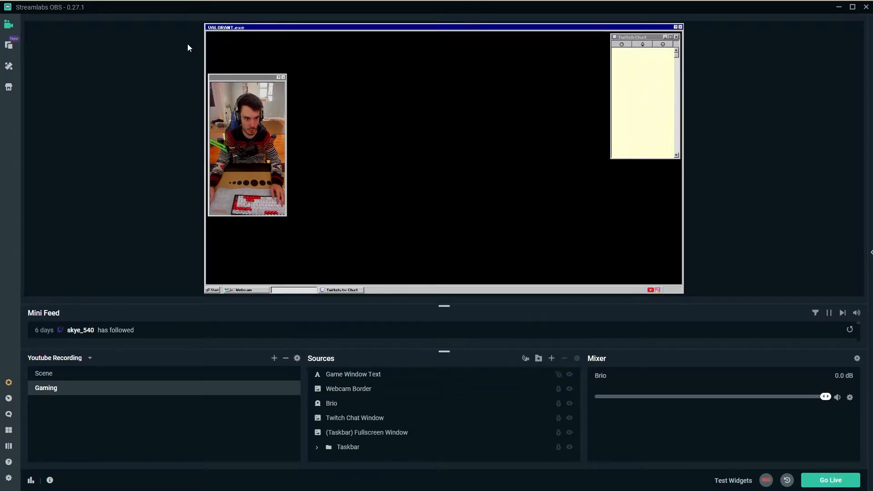
left_click_drag(216, 27, 215, 26)
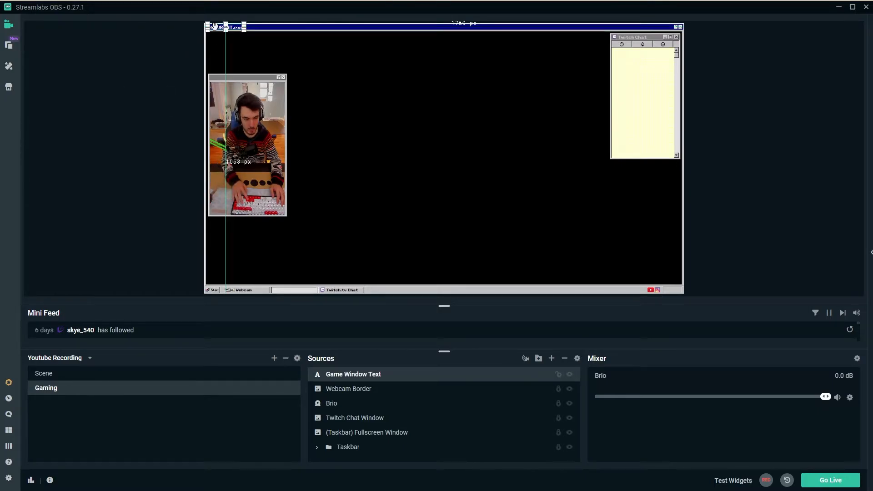
Add a new Text (GDI+) source named Taskbar Game Text to the Gaming scene
left_click(42, 86)
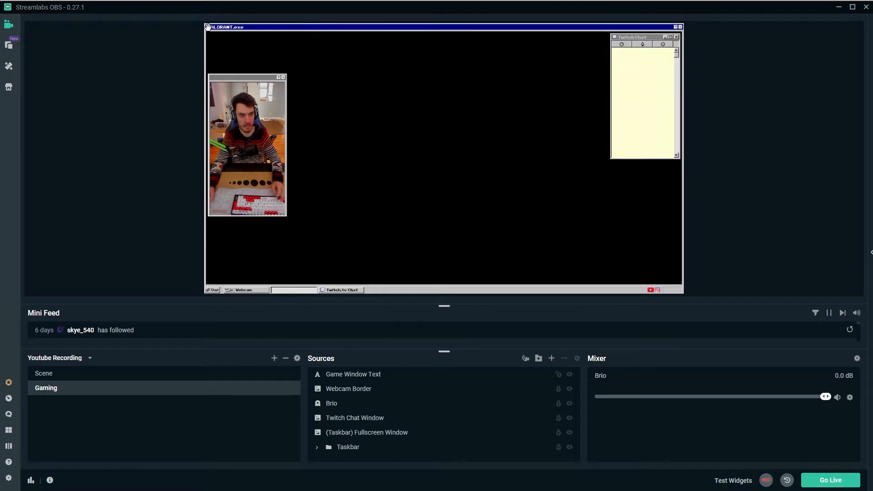
left_click(292, 291)
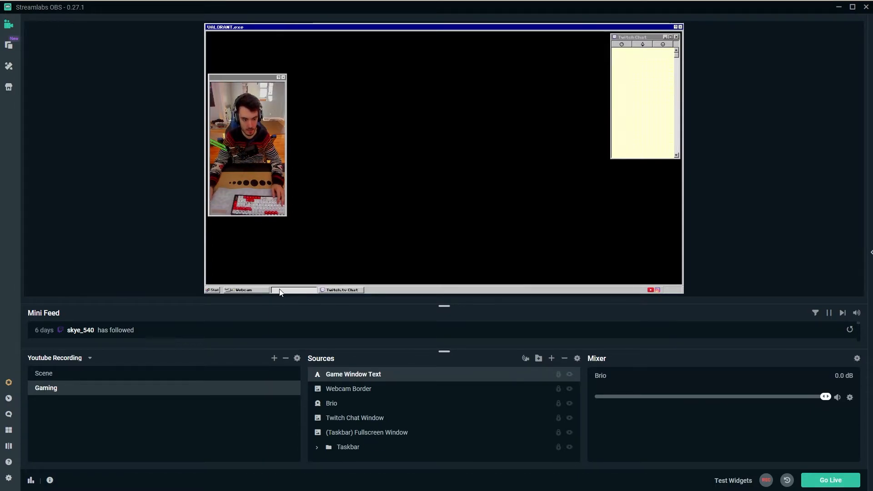
left_click(551, 360)
left_click(342, 276)
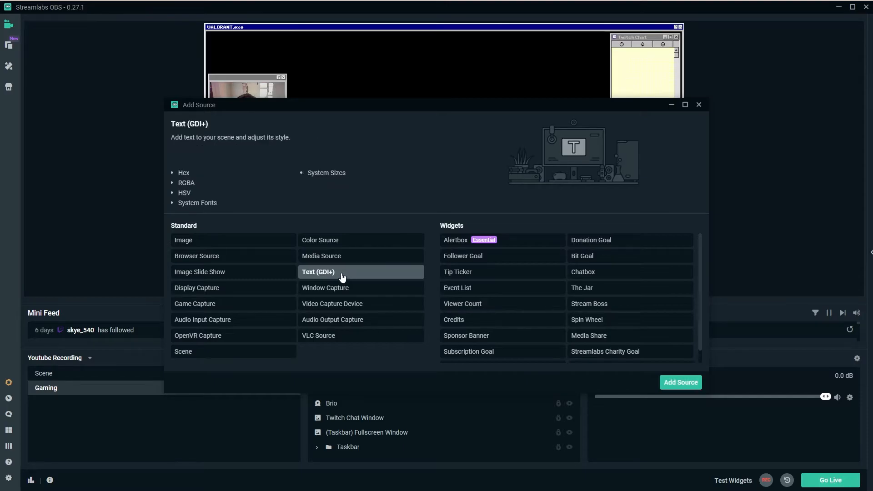
left_click(680, 382)
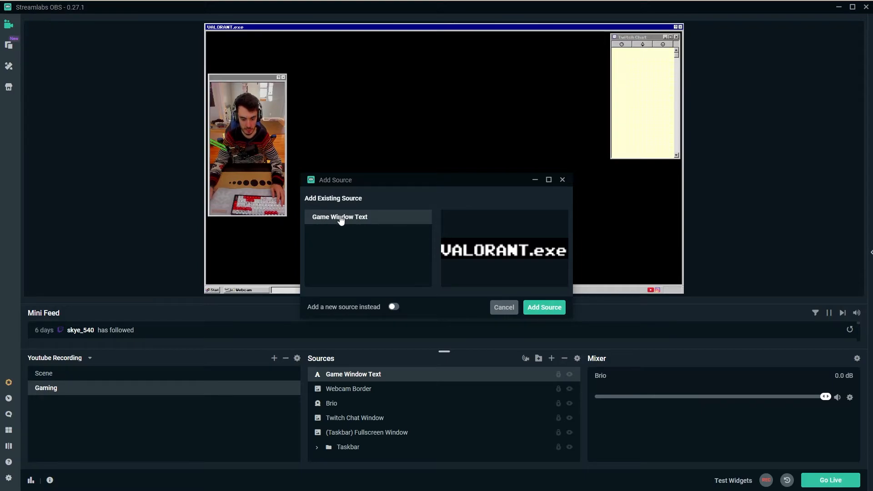
left_click(394, 306)
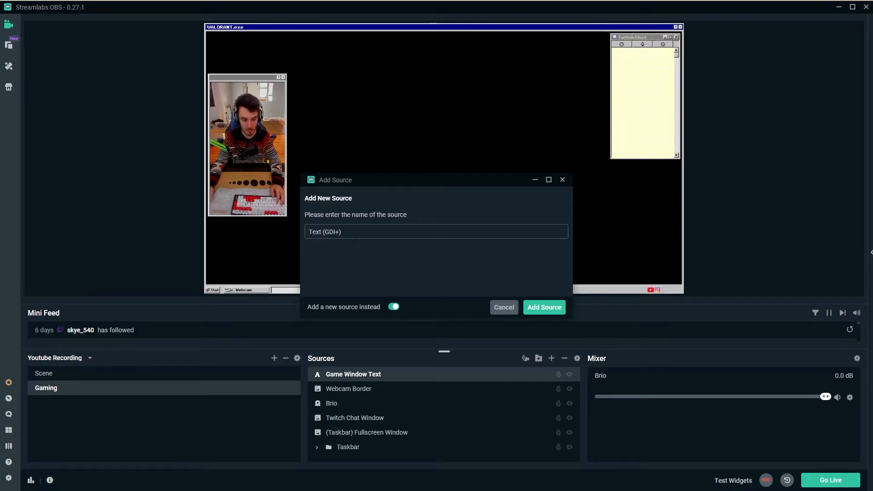
left_click_drag(348, 238, 241, 228)
type("Task")
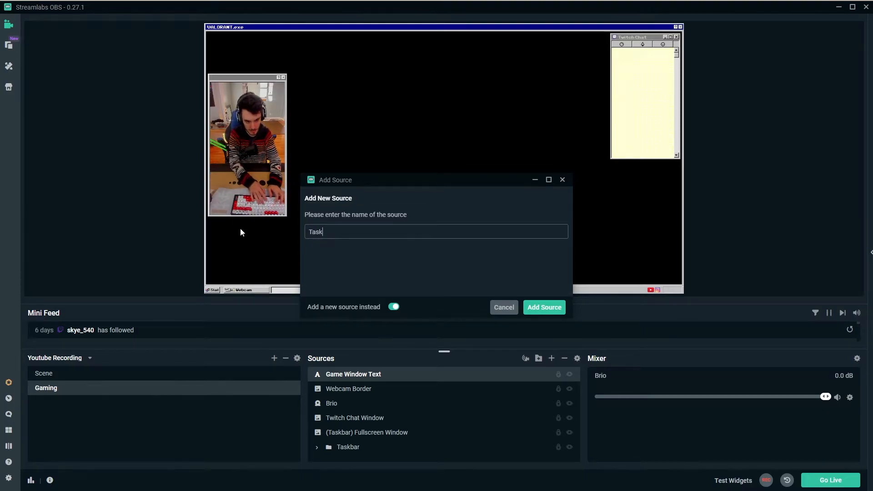
type("bar Game Text")
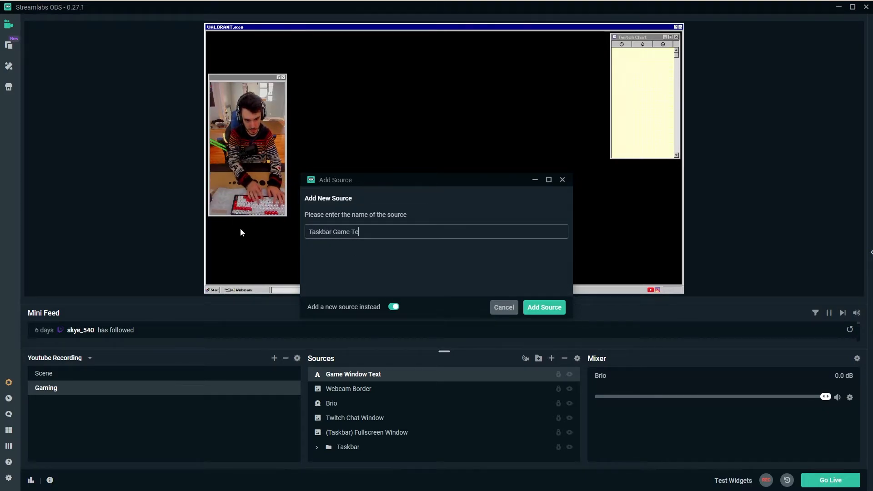
left_click(544, 305)
Set the Taskbar Game Text font to Pixel Sans Serif Condensed at size 18
left_click(407, 199)
left_click(442, 249)
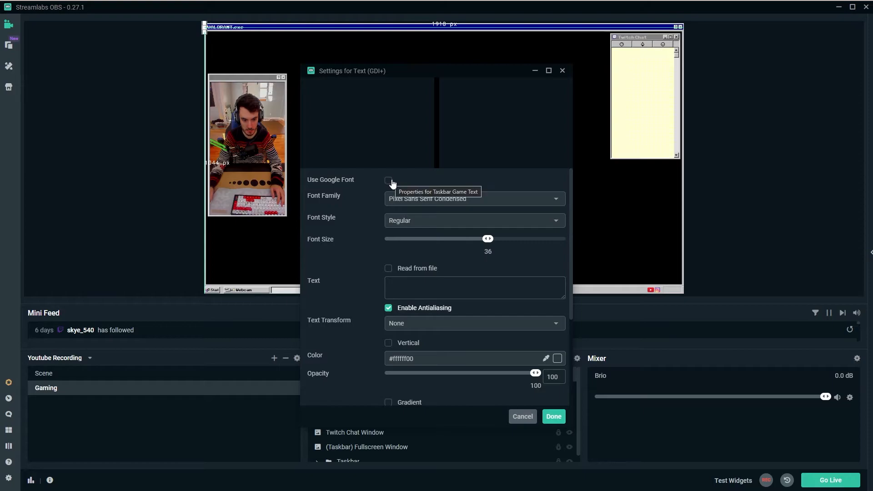
left_click_drag(486, 242, 467, 241)
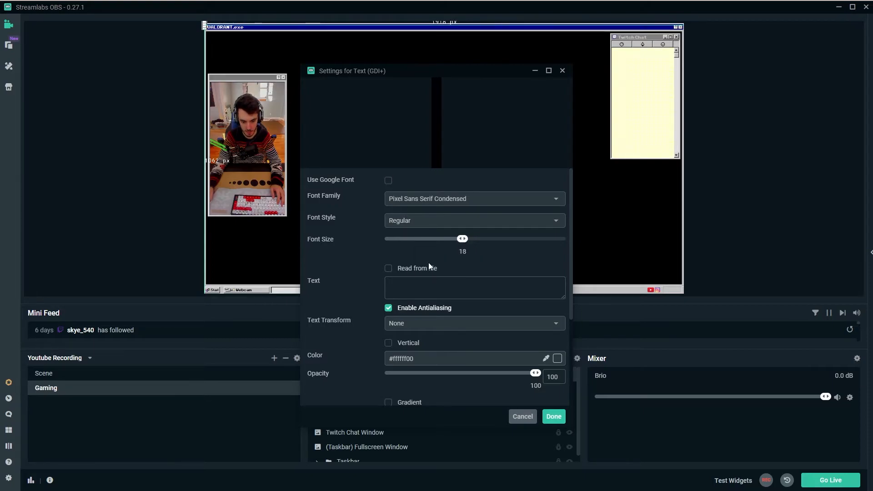
Make Taskbar Game Text read from a file, using the Stream Category Text document on the Desktop
left_click(389, 270)
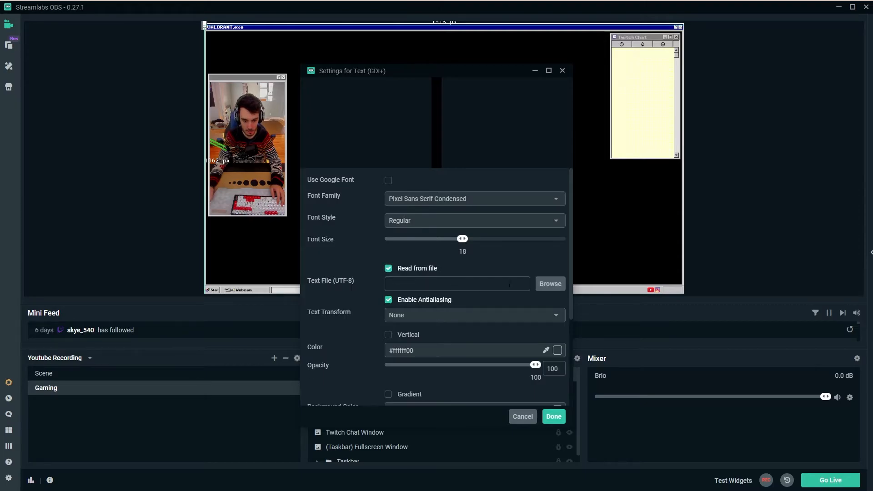
left_click(552, 282)
scroll(302, 218, "down", 5)
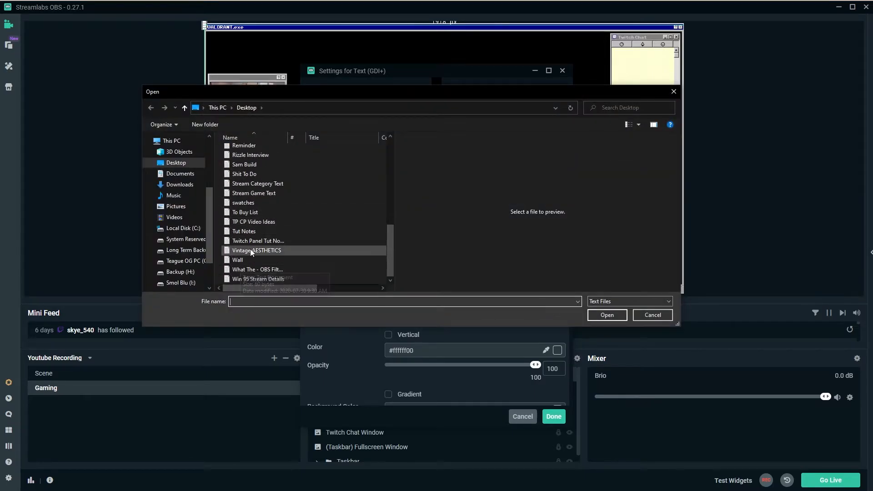
left_click(261, 184)
left_click(606, 314)
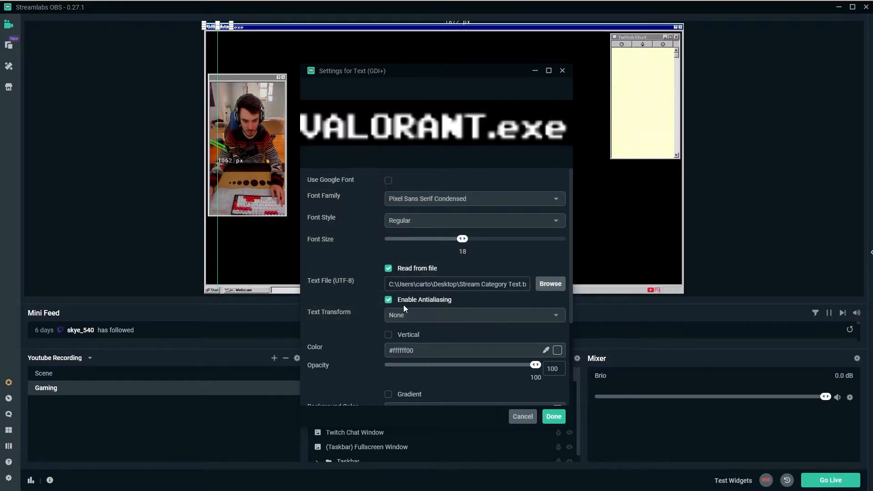
Set the Taskbar Game Text color to black and finish its settings
scroll(370, 339, "down", 1)
scroll(369, 338, "down", 1)
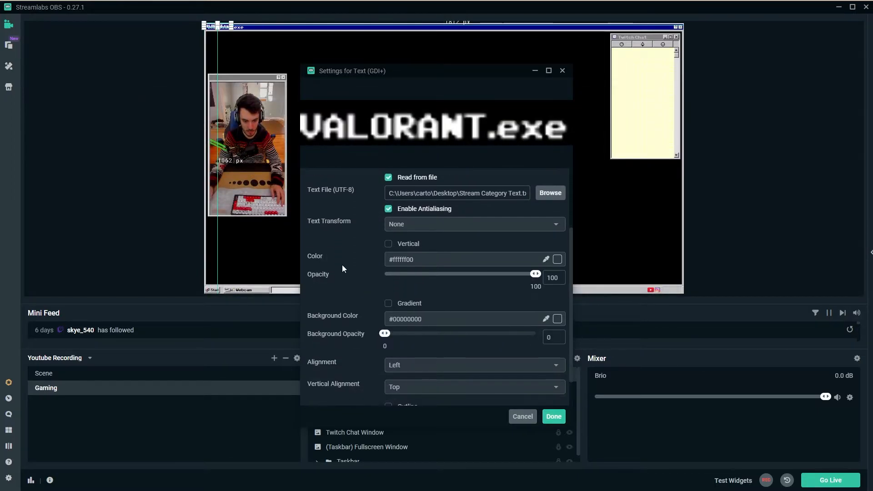
left_click(556, 260)
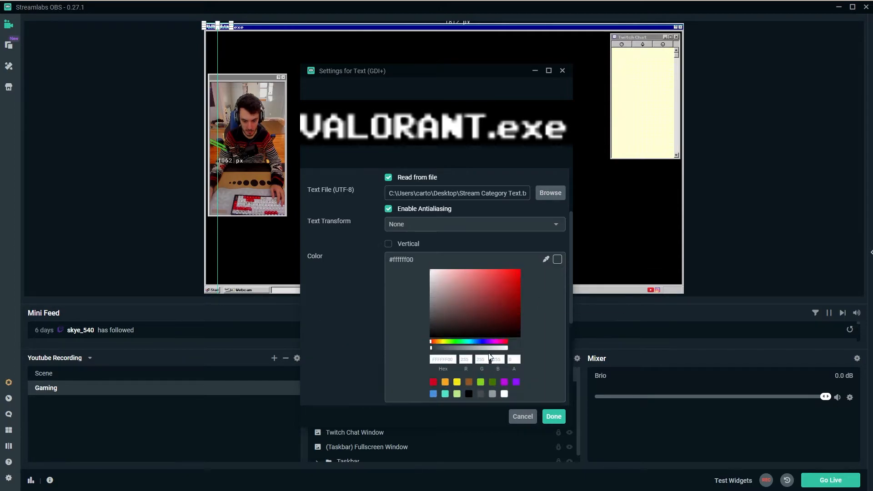
left_click(469, 394)
left_click(553, 416)
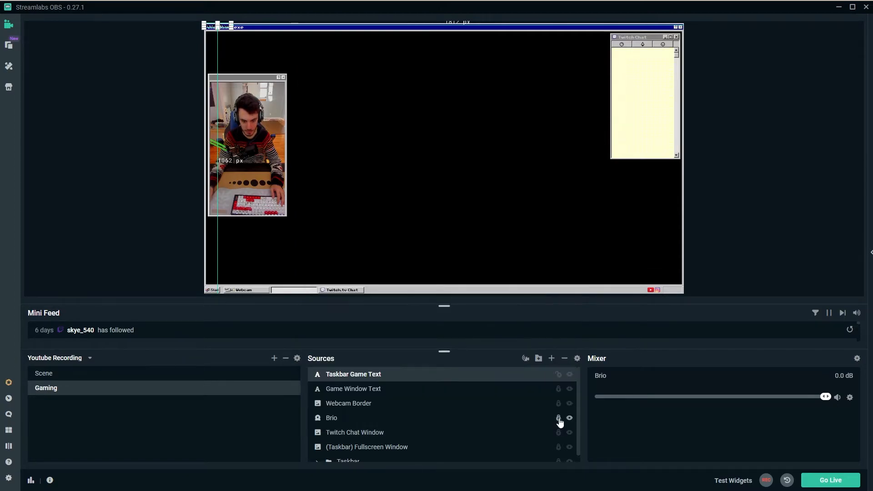
Position Taskbar Game Text inside the blank taskbar button between Webcam and Twitch.tv Chat, slightly toward its start, and lock the source
left_click_drag(224, 24, 298, 289)
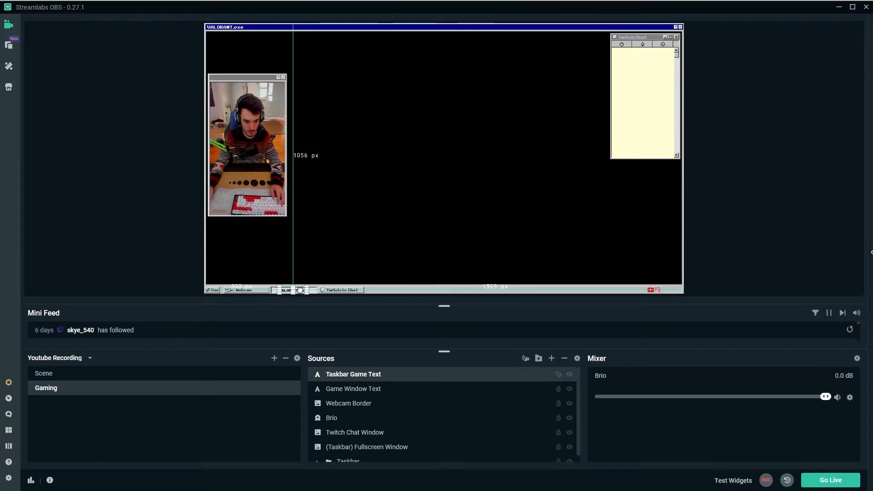
left_click(152, 266)
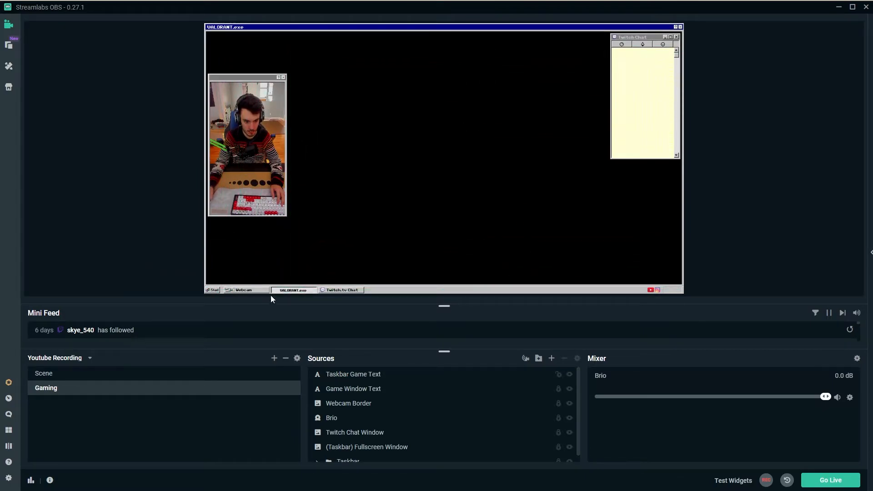
left_click(297, 290)
left_click_drag(296, 290, 299, 289)
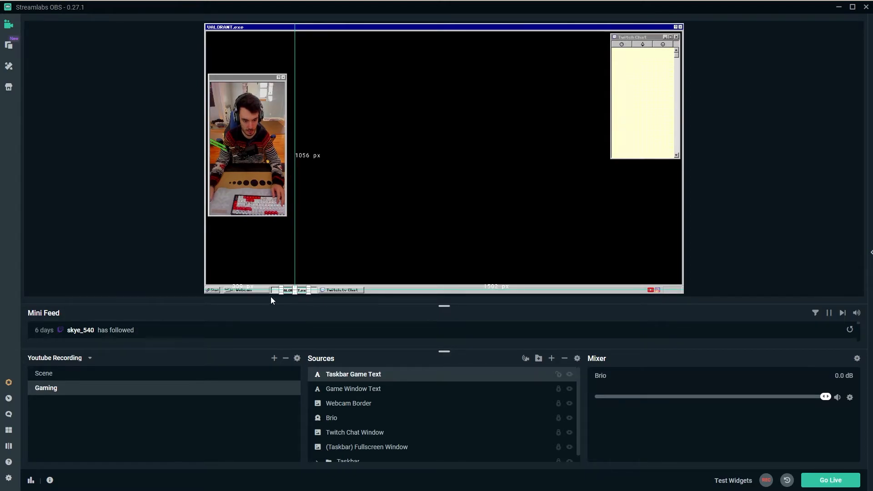
left_click(181, 269)
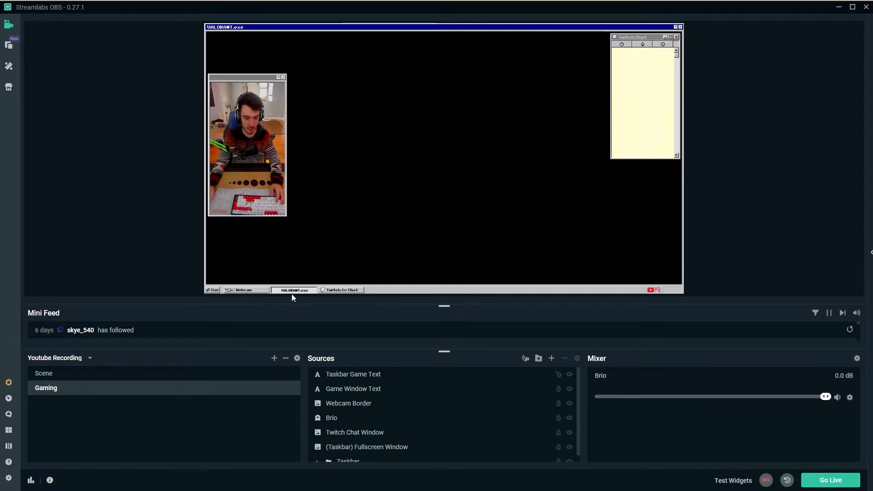
left_click_drag(293, 290, 286, 291)
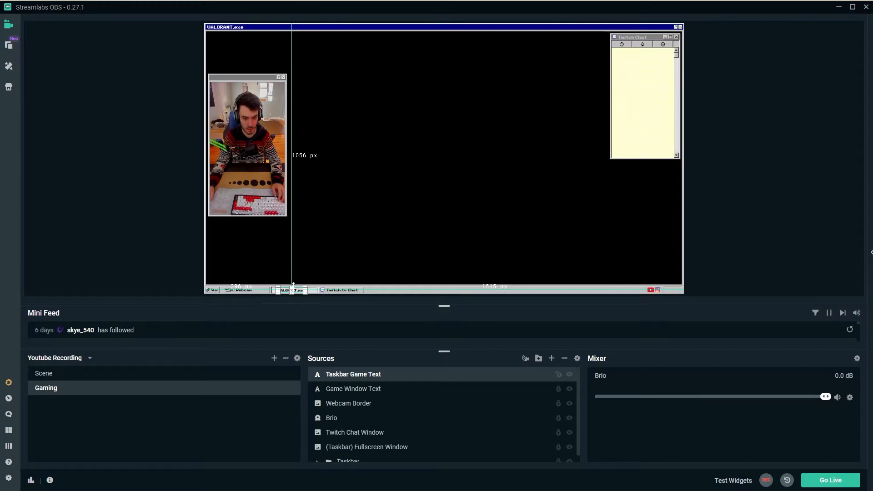
left_click(139, 255)
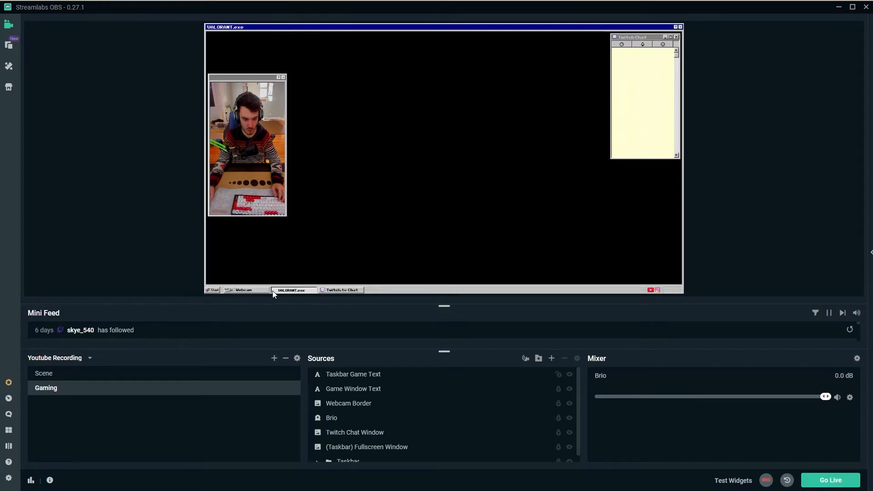
left_click(286, 291)
left_click_drag(285, 291, 283, 290)
left_click(558, 375)
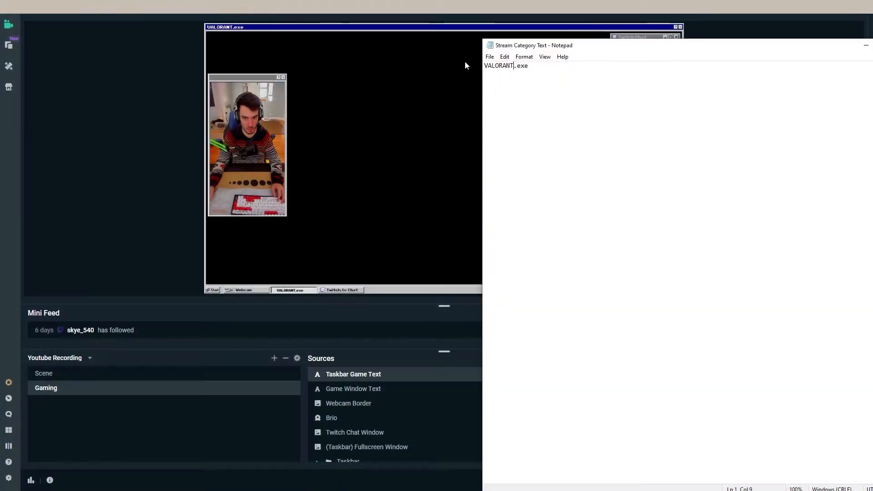
In Notepad, replace VALORANT with Just Chatting before .exe in the Stream Category Text document and save it
left_click_drag(514, 67, 439, 60)
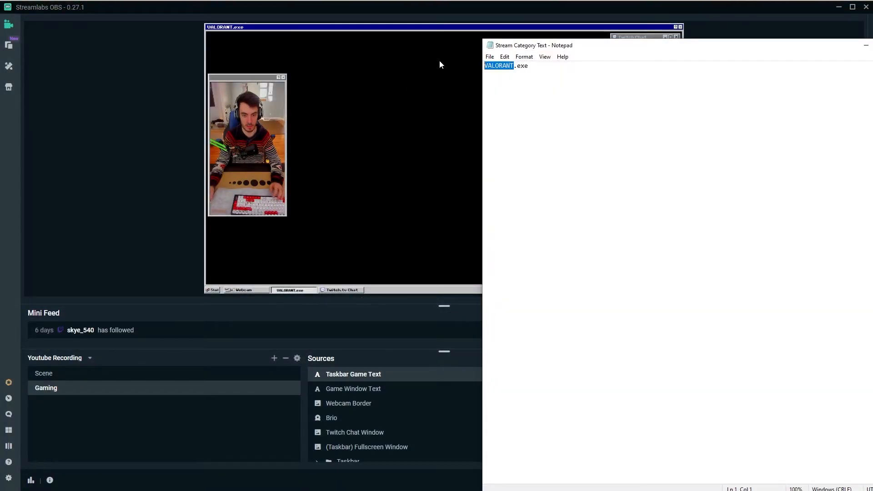
type("Just Chattin")
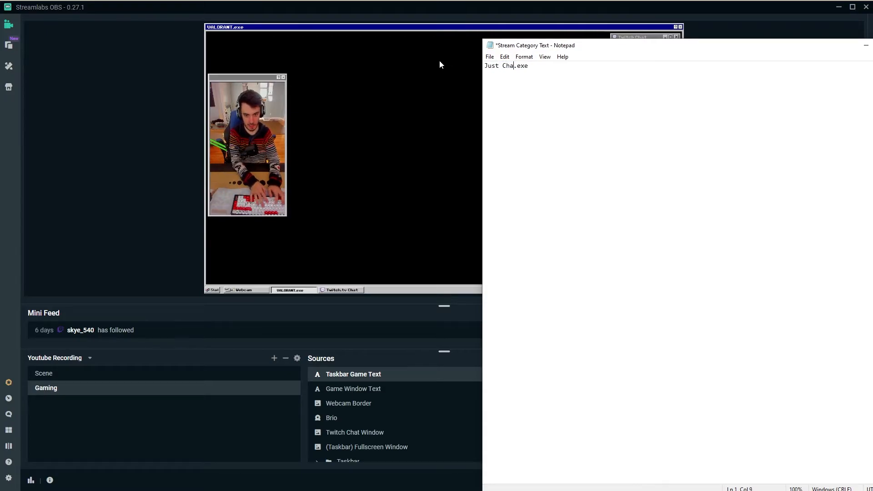
type("g")
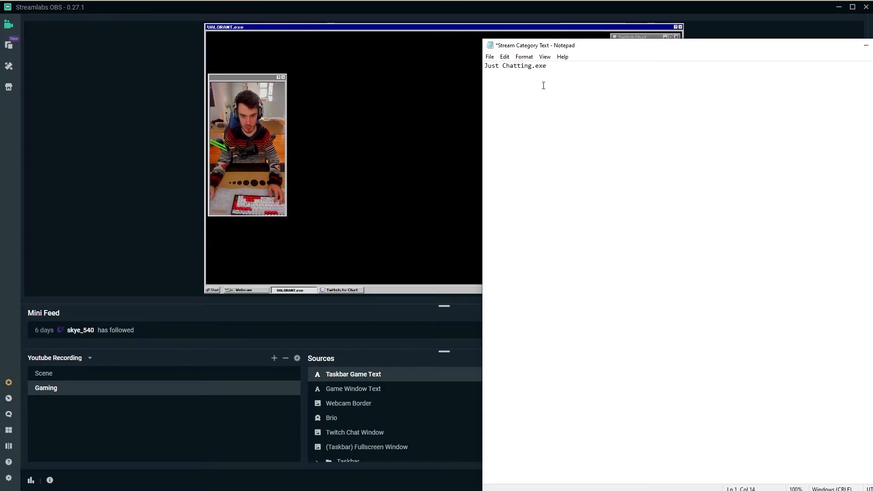
left_click(489, 56)
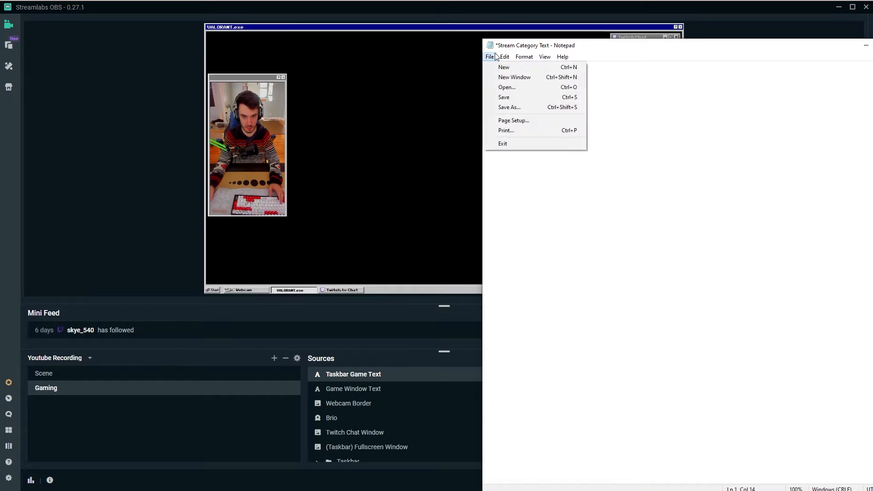
left_click(508, 97)
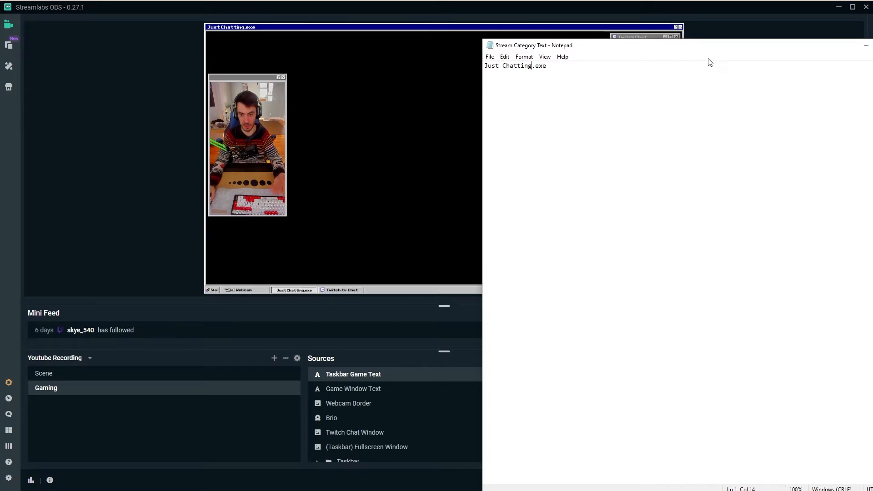
Compare the game title text in the Streamlabs OBS scene with the Current Game_Category document in Notepad
key("alt+Tab")
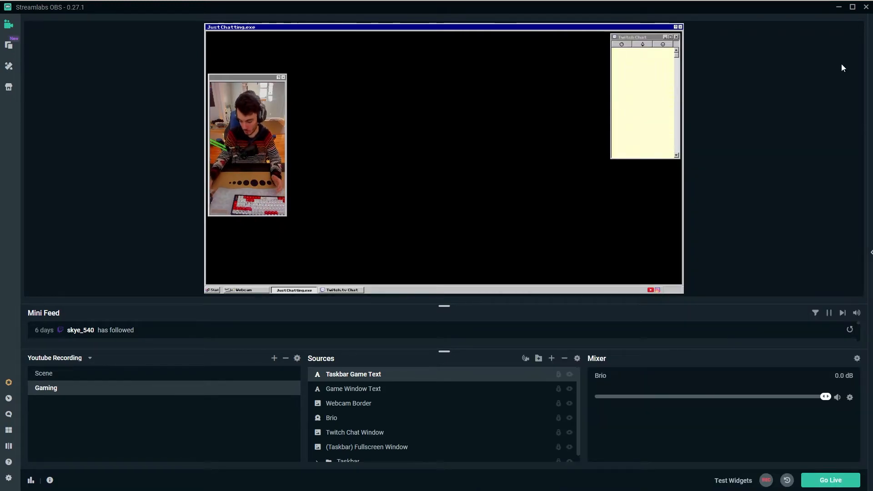
key("alt+Tab")
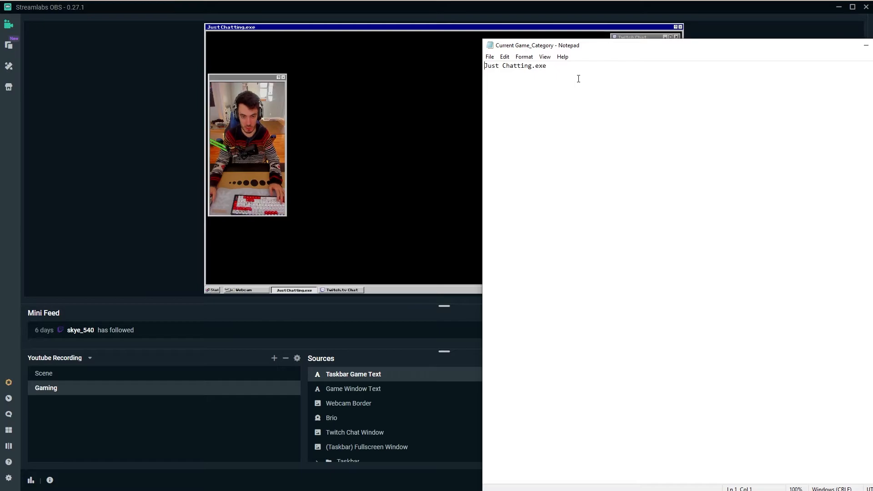
key("alt+Tab")
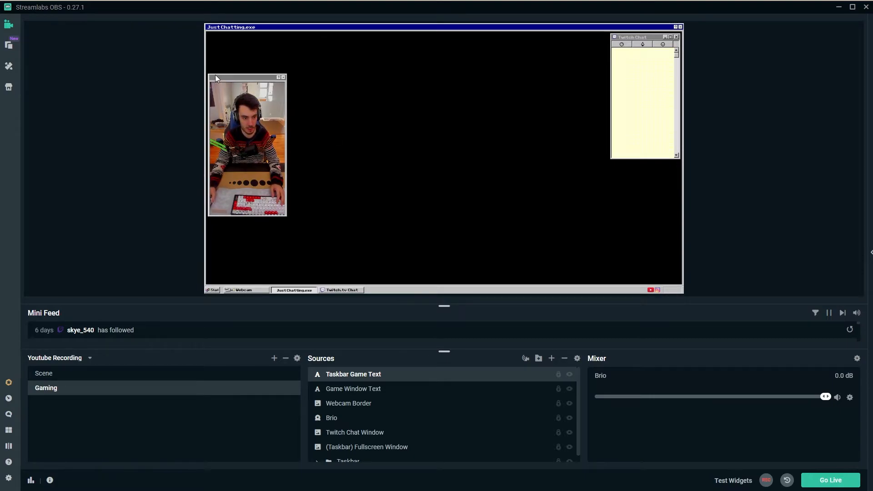
Add a new Text (GDI+) source named Streamer Name to the Gaming scene
left_click(551, 359)
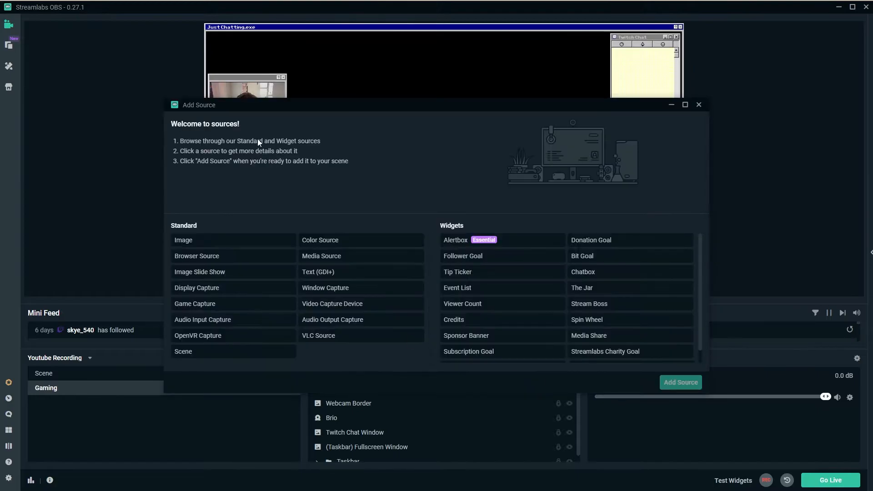
left_click(320, 272)
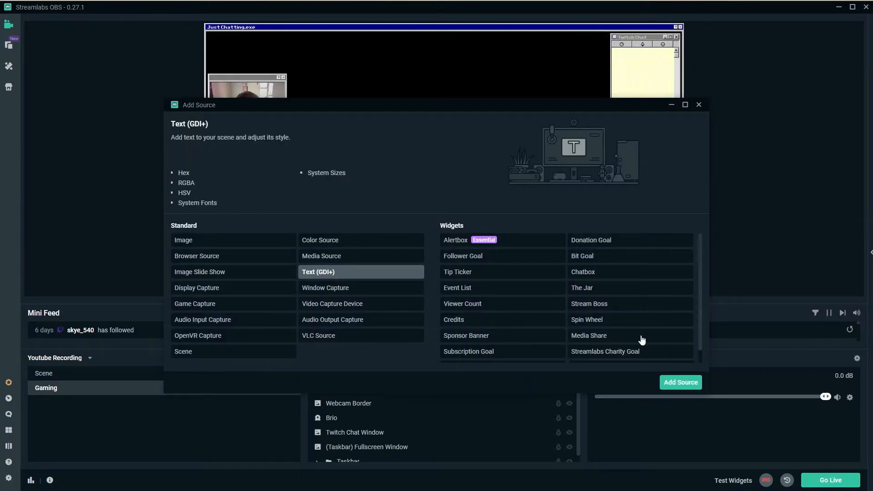
left_click(675, 385)
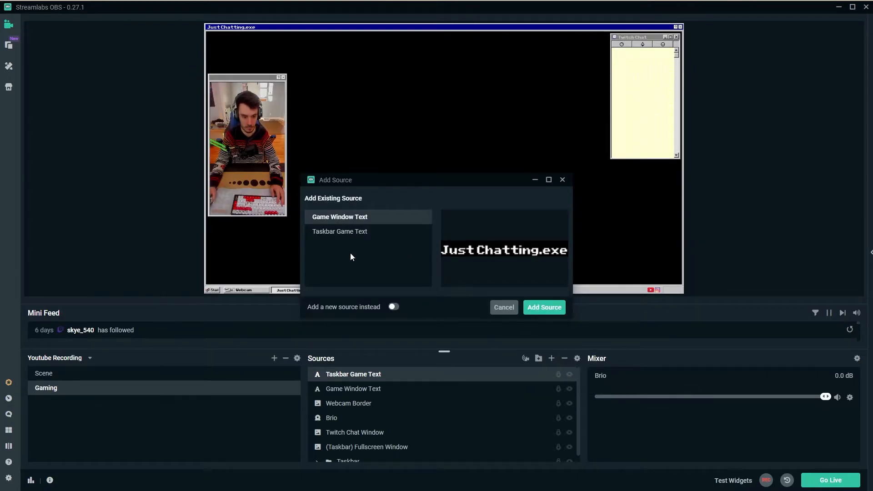
left_click(394, 307)
key("ctrl+a")
type("Streamer Name")
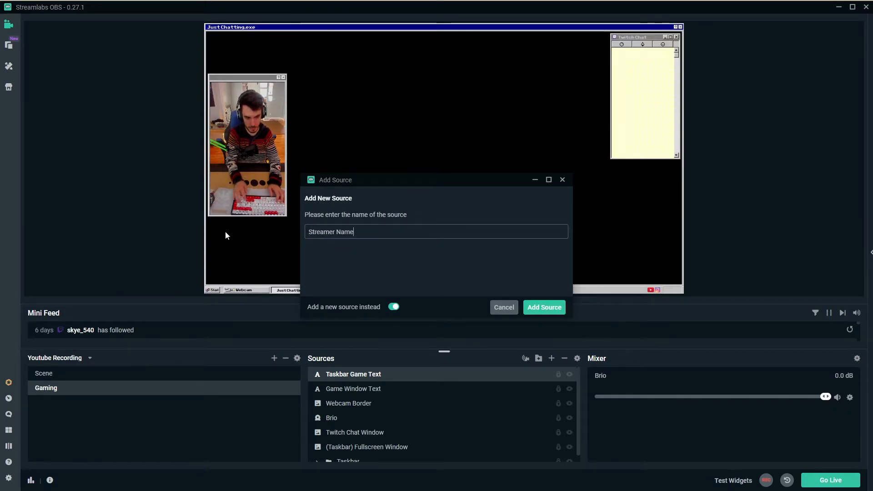
left_click(544, 306)
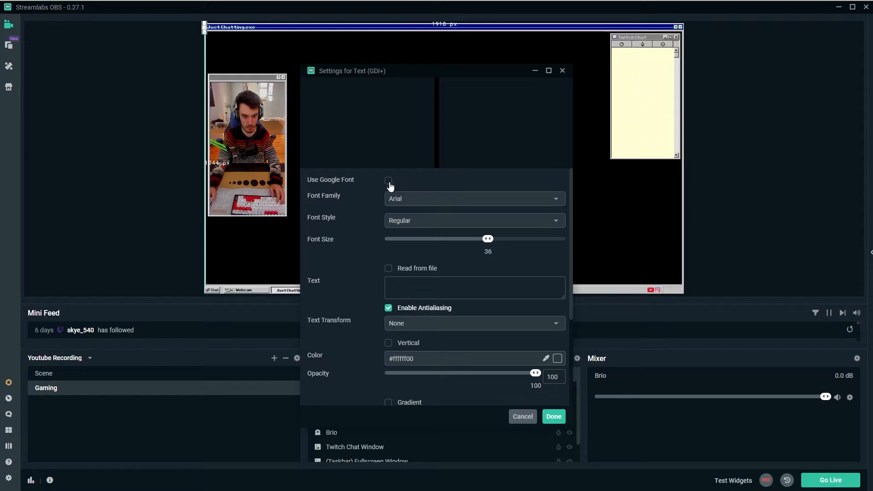
Set the new text's font to Pixel Sans Serif Condensed at size 24 and enter the streamer's name as its content
left_click(425, 198)
left_click(439, 250)
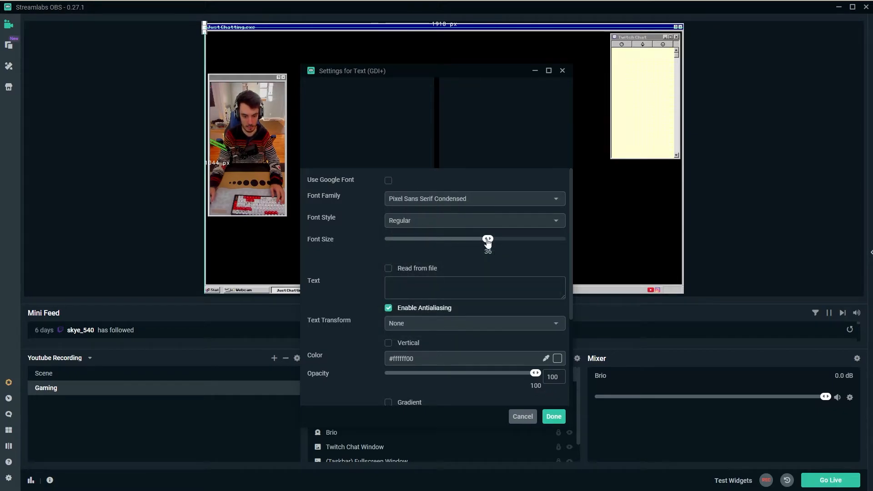
left_click_drag(488, 238, 474, 238)
left_click(451, 286)
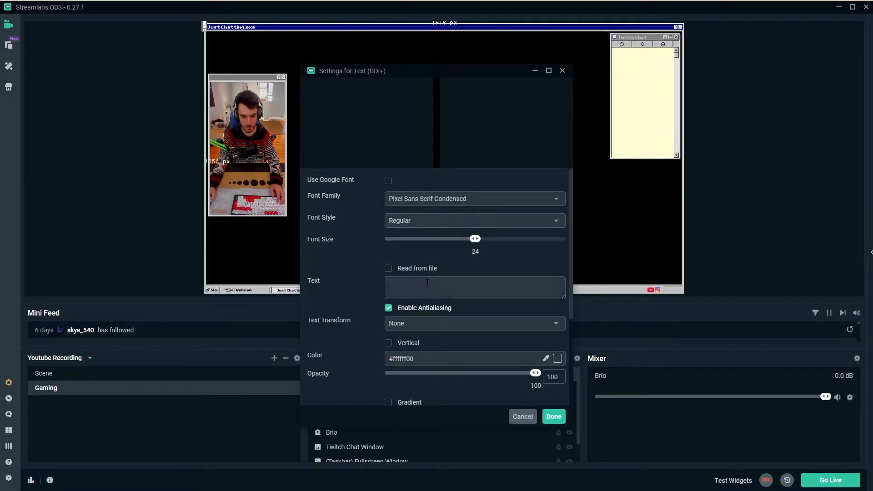
type("JagdTeaguer")
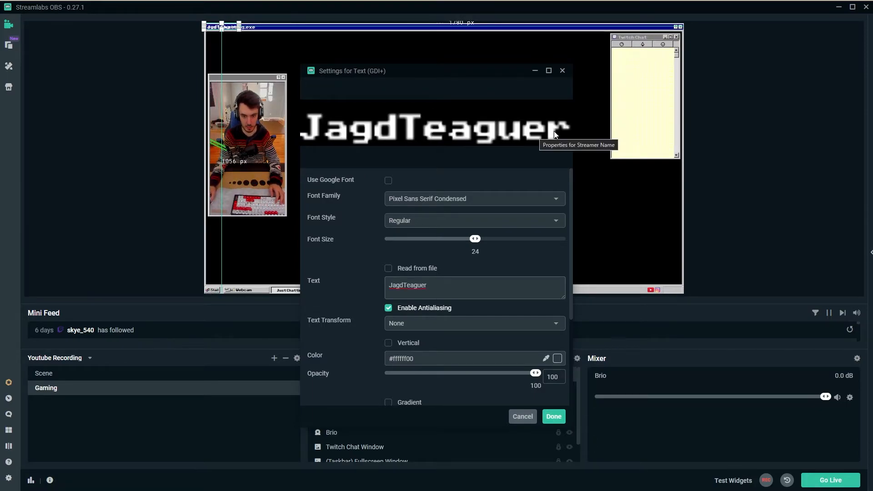
Color the Streamer Name text #c3c3c3, taking the Grey Window value from the Fonts Used note, and finish its settings
scroll(366, 302, "down", 1)
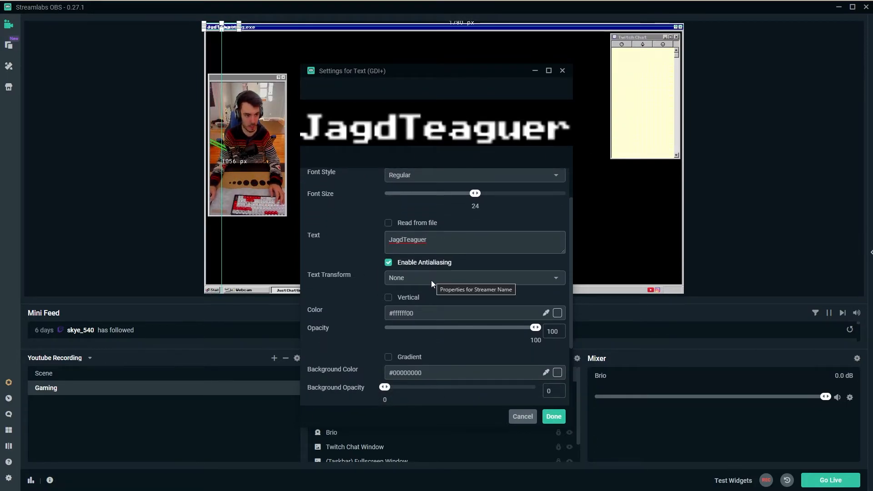
key("alt+Tab")
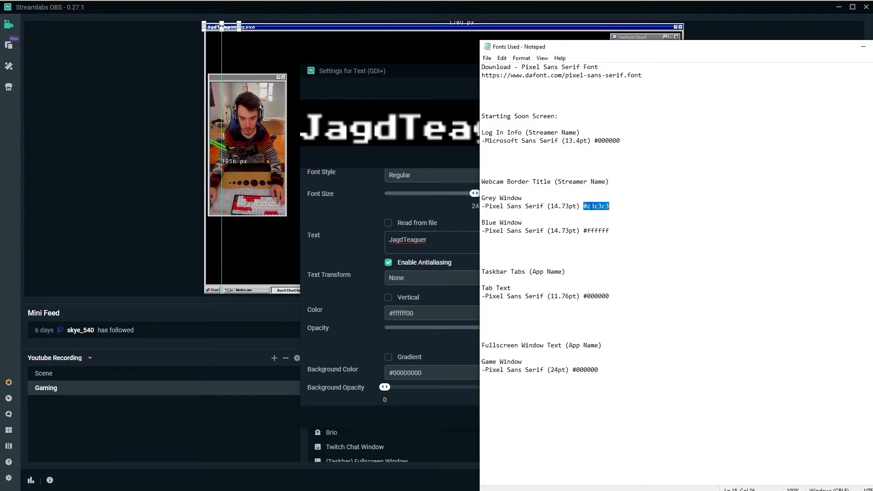
left_click(406, 212)
left_click(558, 313)
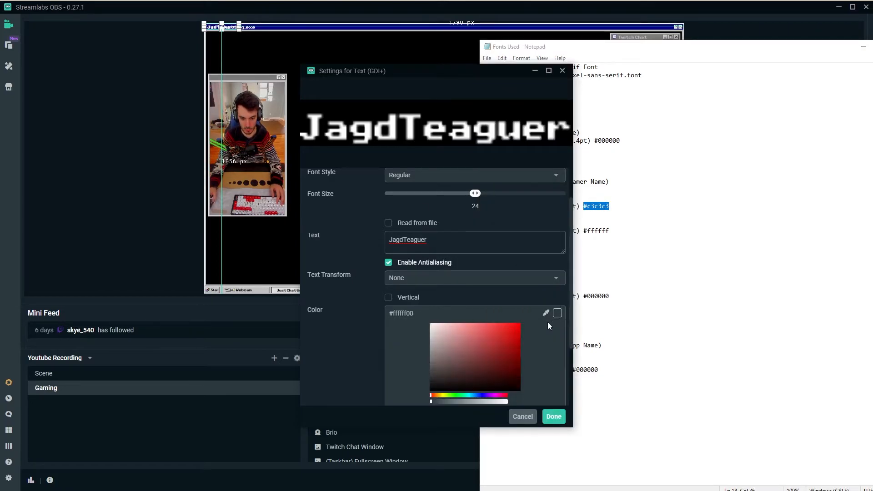
scroll(512, 350, "down", 2)
type("#c3c3c3")
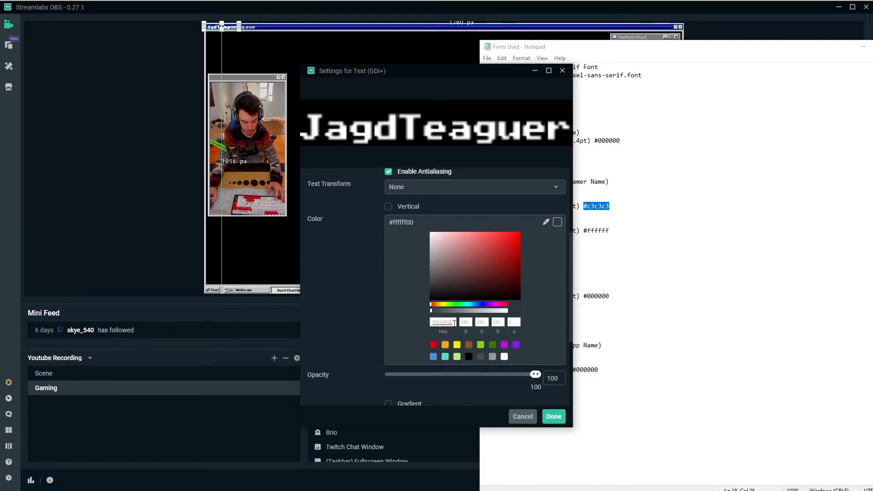
triple_click(445, 324)
type("#c3c3c3")
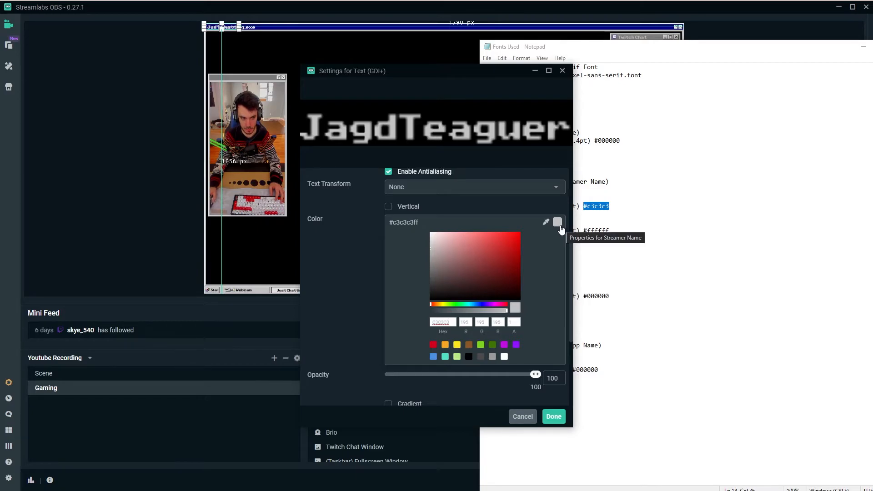
left_click(554, 418)
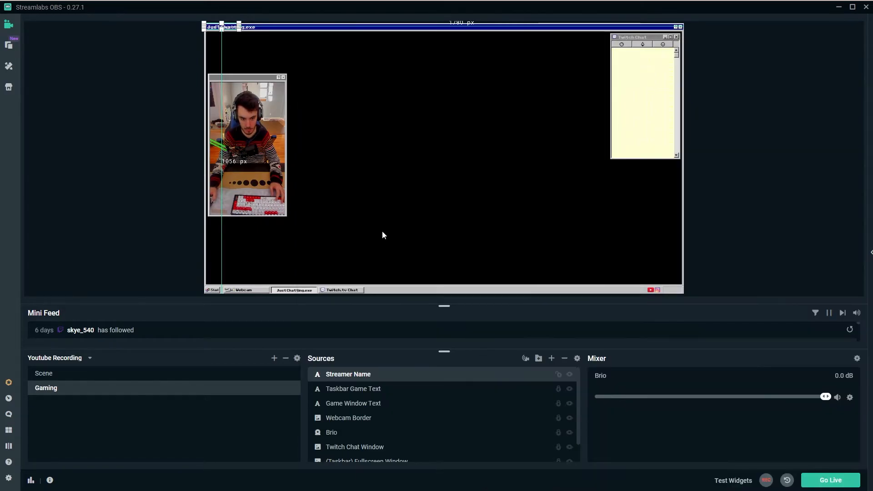
Place the Streamer Name text at the start of the webcam border's title bar and deselect it
left_click_drag(227, 22, 239, 79)
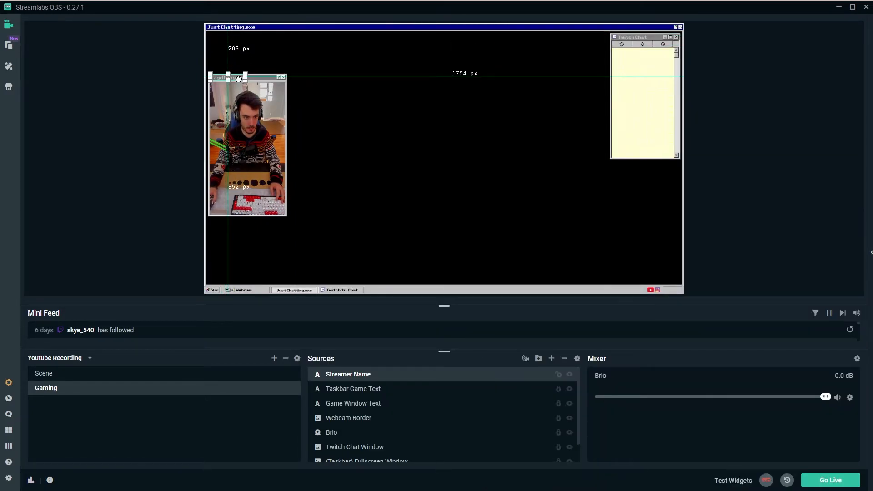
left_click(170, 81)
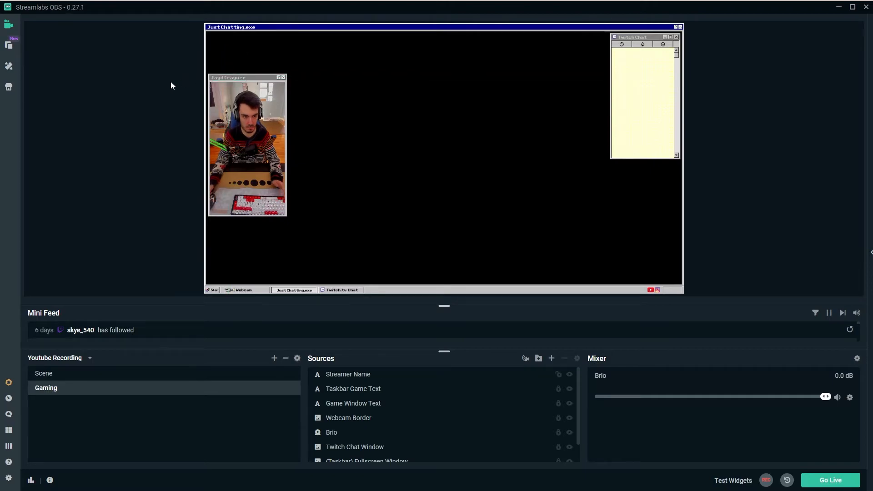
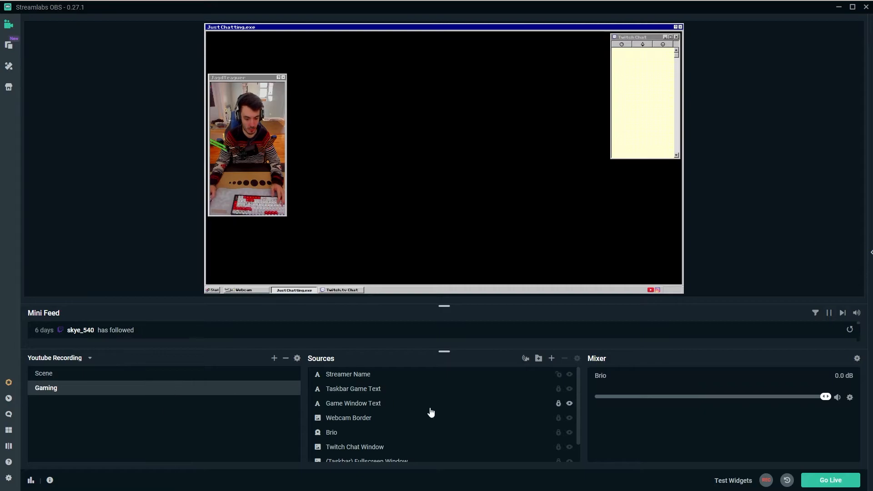
scroll(398, 403, "down", 2)
scroll(402, 426, "up", 2)
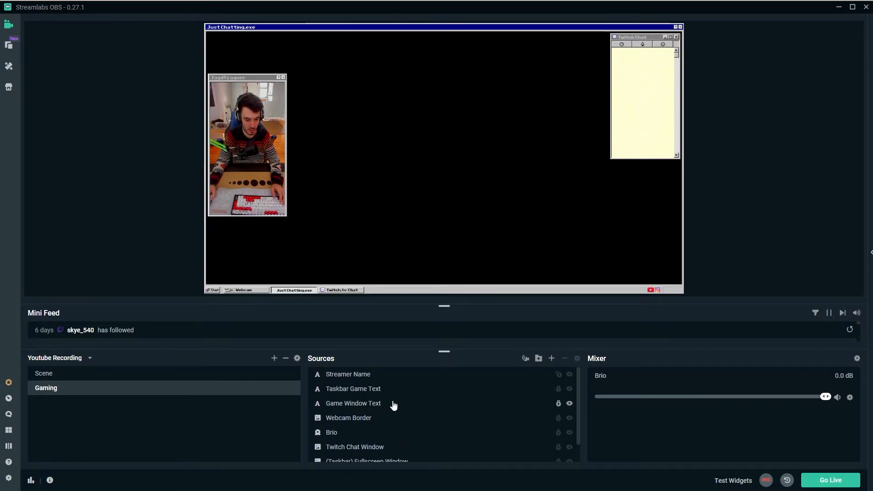
Create a new scene named Intermission
left_click(274, 358)
type("Intermission")
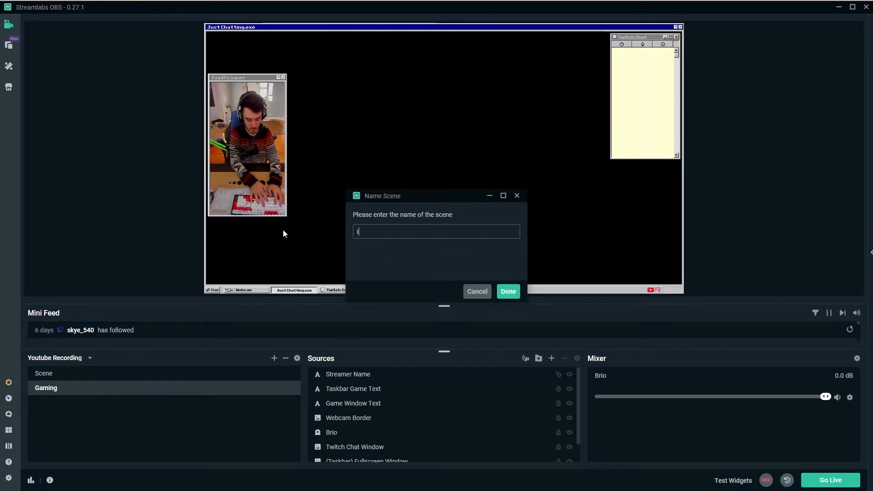
key("Return")
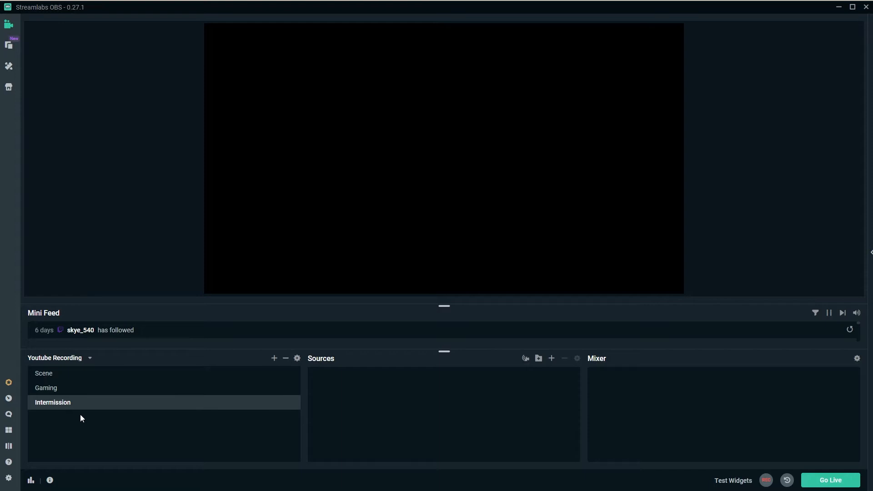
left_click(551, 359)
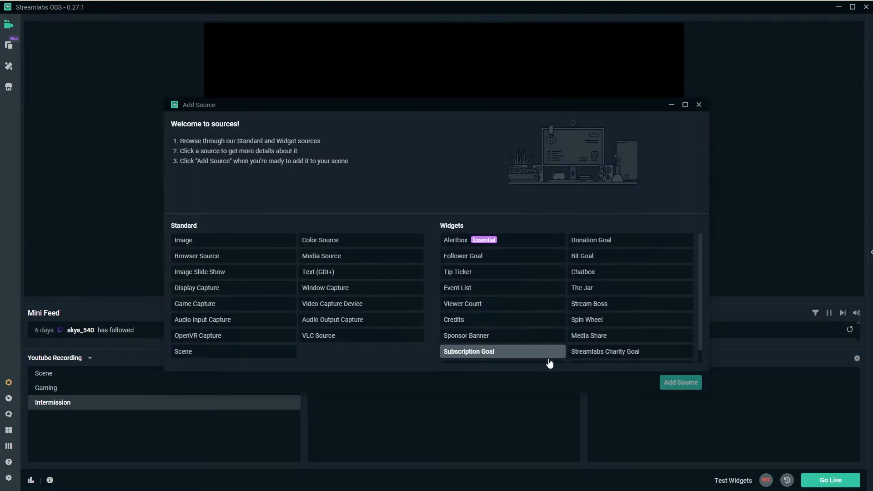
left_click(212, 245)
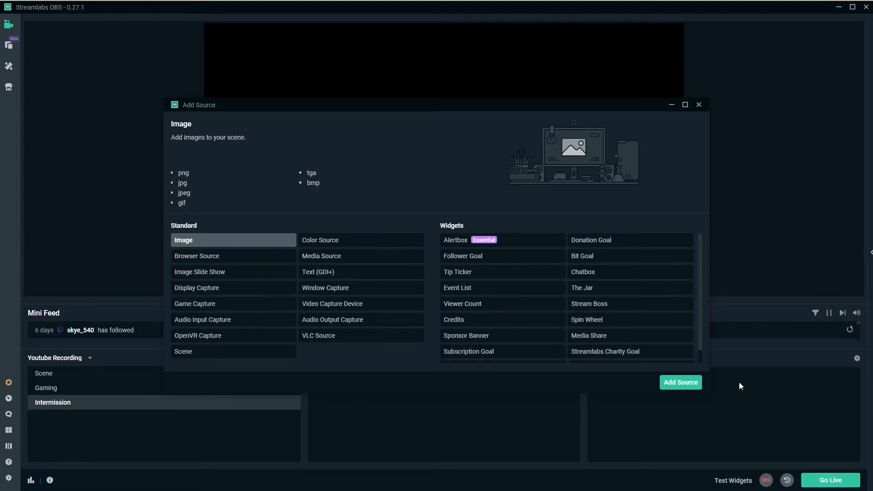
left_click(688, 383)
left_click(352, 232)
left_click(351, 220)
left_click(352, 233)
left_click(353, 249)
left_click(353, 264)
left_click(354, 278)
left_click(355, 257)
left_click(354, 233)
left_click(354, 219)
left_click(355, 244)
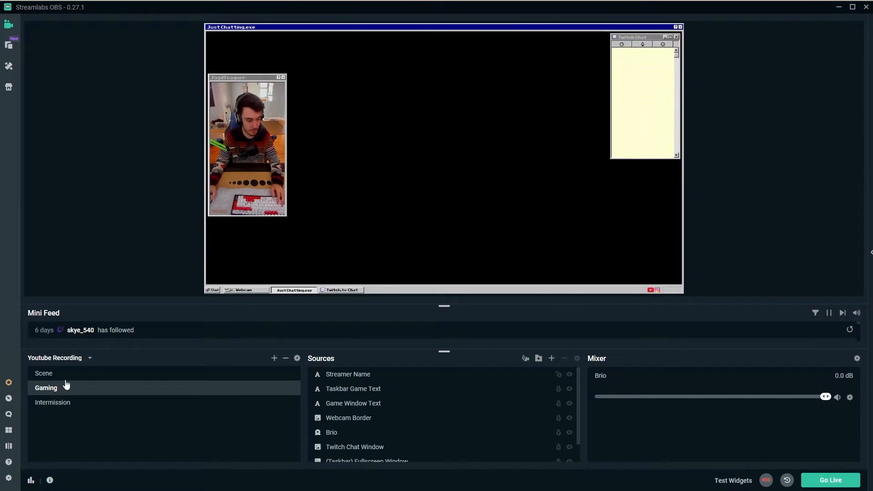
Hide the (Taskbar) Fullscreen Window source in the Gaming scene
scroll(418, 405, "down", 2)
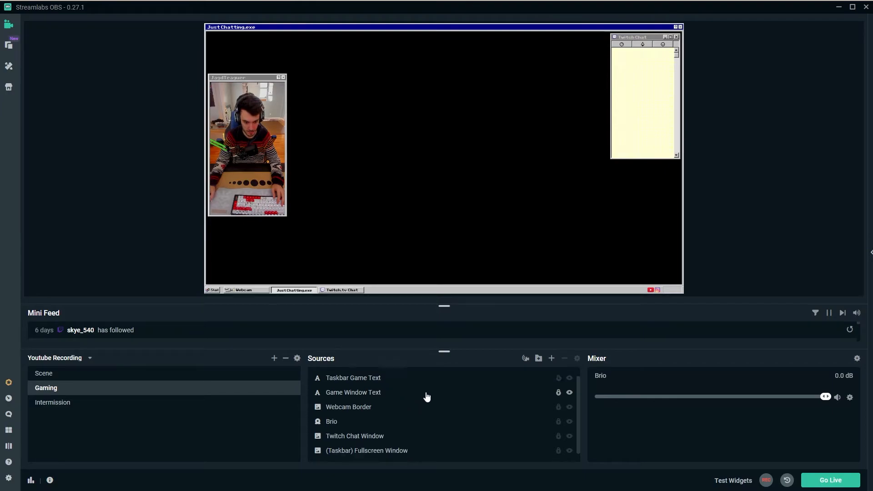
left_click(559, 441)
left_click(559, 440)
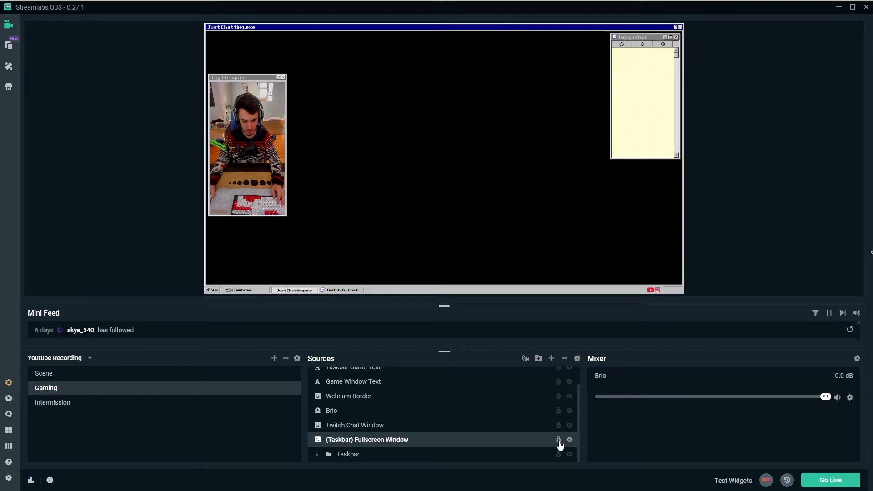
left_click(568, 439)
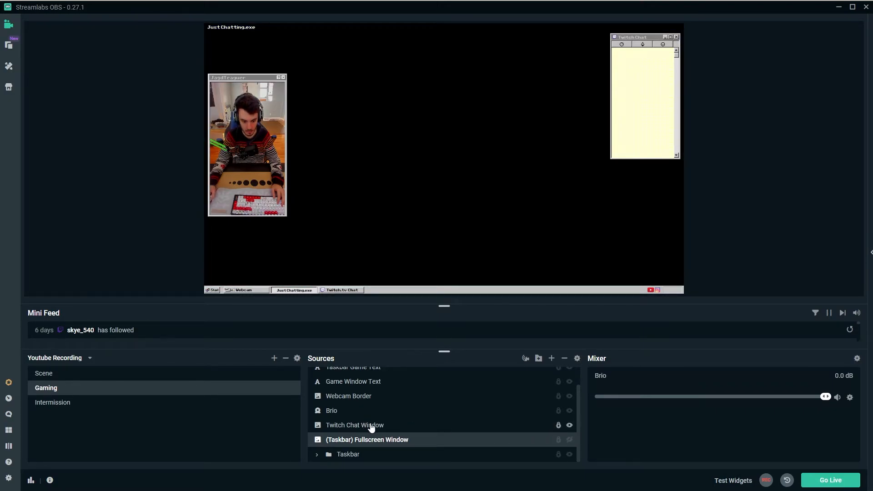
Unlock the Twitch Chat Window, Brio and Webcam Border sources
left_click(476, 424)
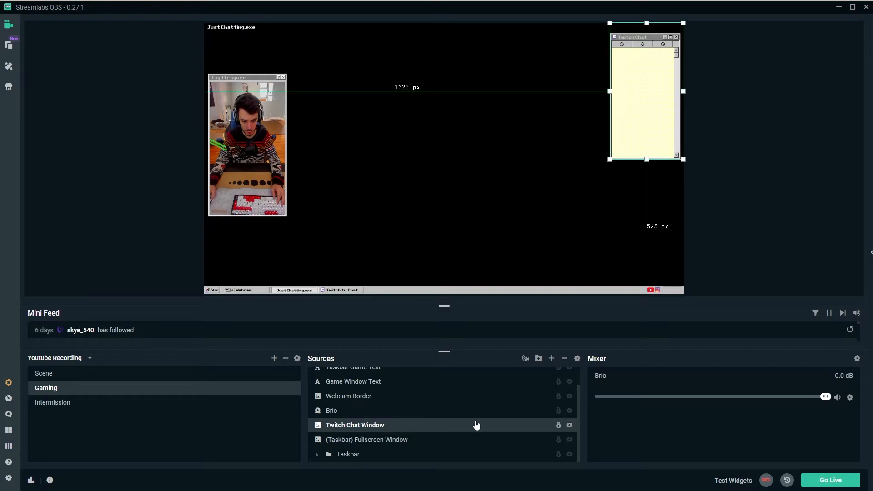
left_click(449, 412)
left_click(401, 396, "ctrl")
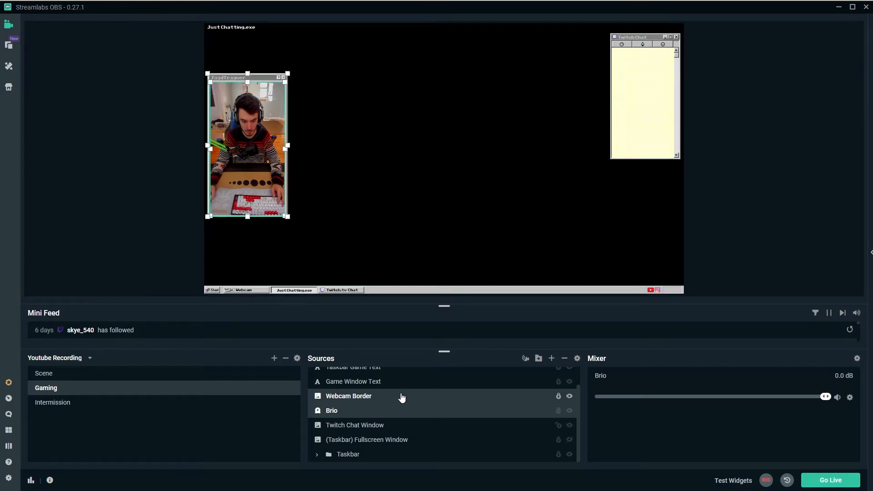
Move Streamer Name directly above Webcam Border in the source order and group it with Webcam Border and Brio in a folder named Webcam
scroll(402, 398, "up", 1)
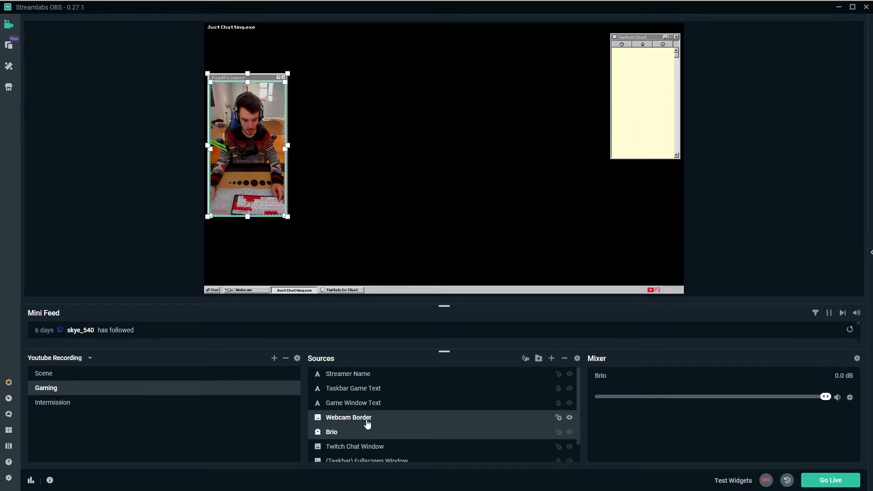
left_click_drag(359, 374, 357, 413)
left_click(339, 432)
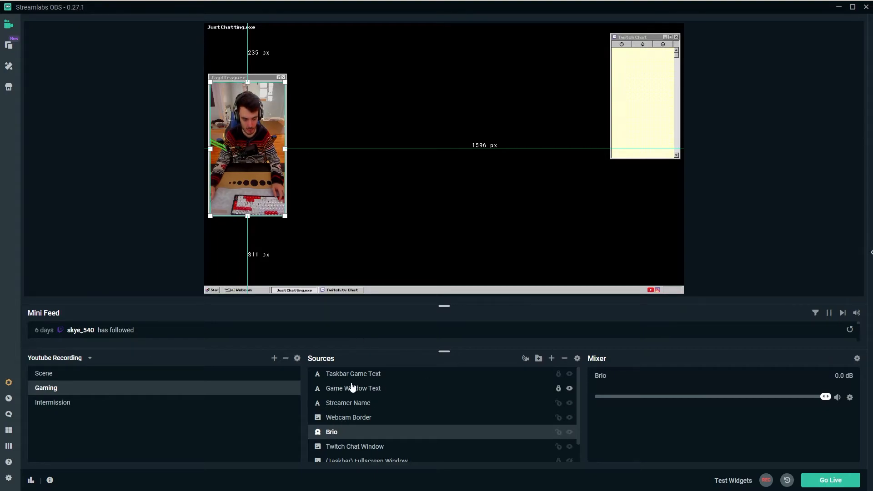
left_click(348, 417, "ctrl")
left_click(350, 402, "ctrl")
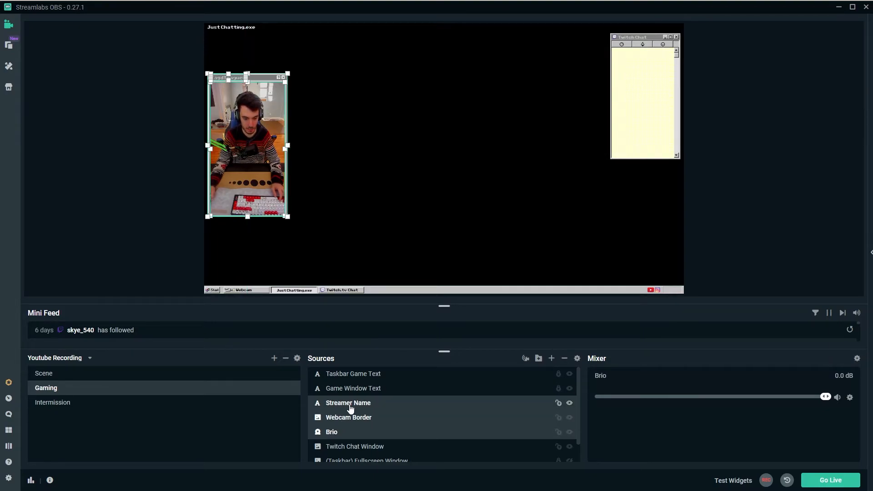
left_click(539, 359)
type("Webcam")
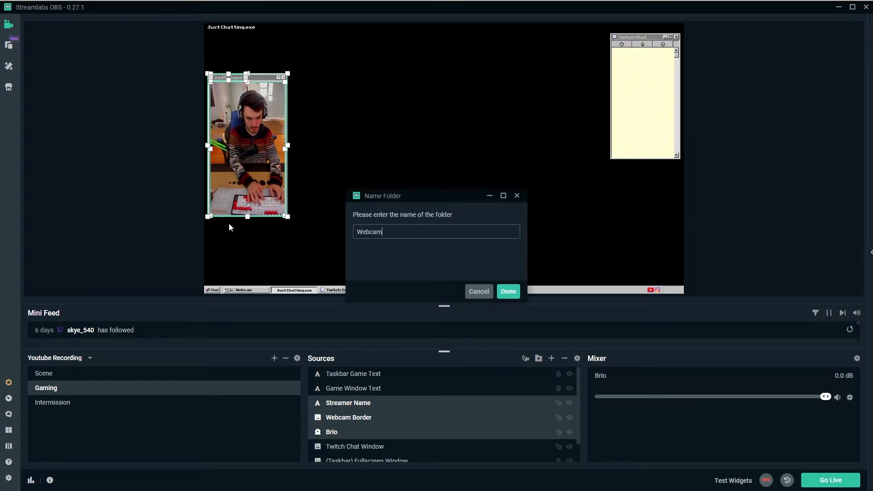
key("Return")
Move the Webcam folder's contents next to the Twitch chat window, just above the taskbar, and lock the folder
left_click(357, 374)
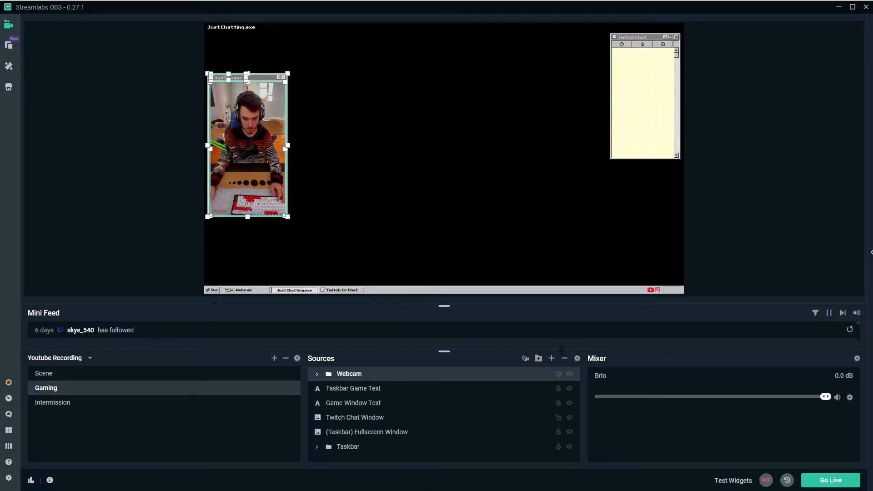
left_click_drag(256, 156, 577, 223)
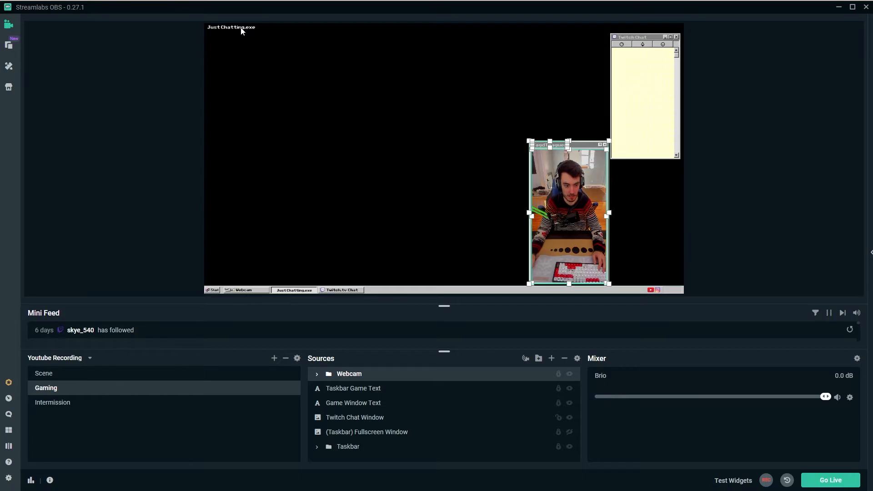
Add a new Image source named MS Paint Window to the Gaming scene
left_click(555, 358)
left_click(240, 243)
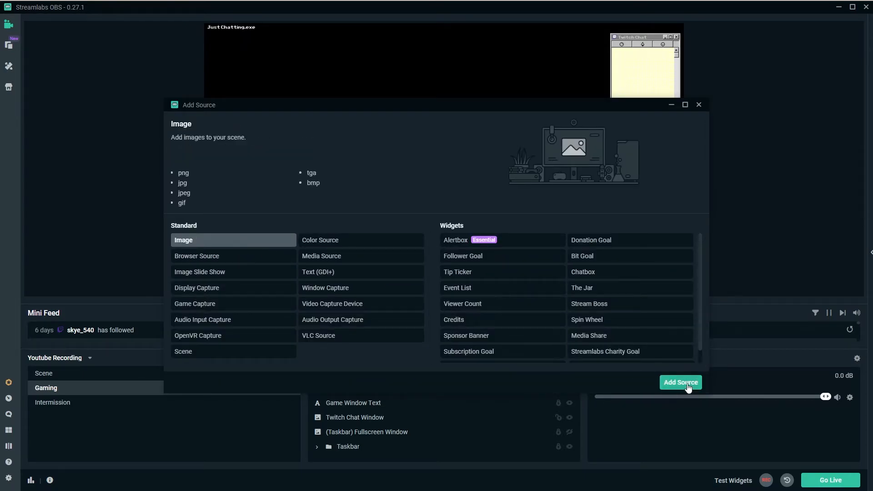
left_click(680, 382)
left_click(393, 307)
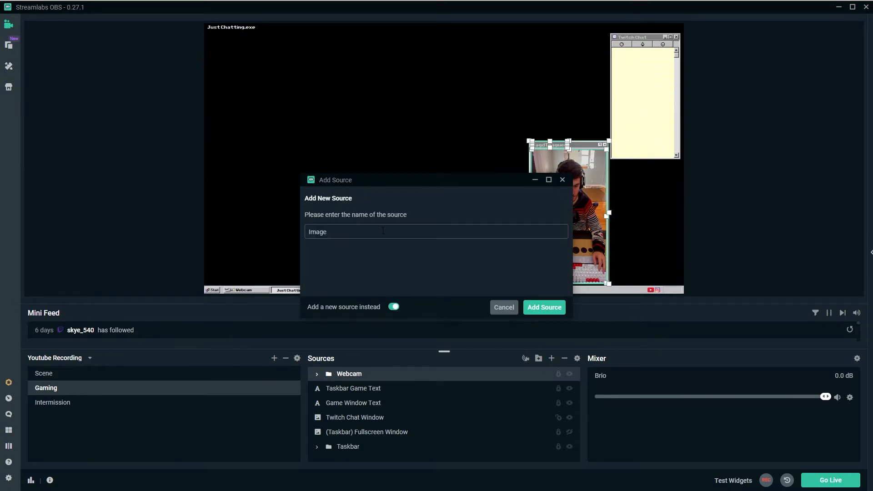
type("Inte")
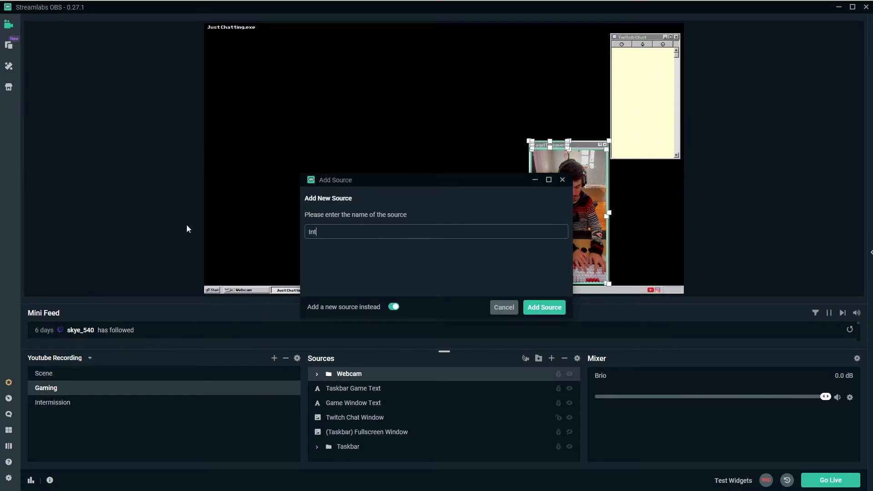
key("BackSpace")
key("BackSpace")
key("BackSpace")
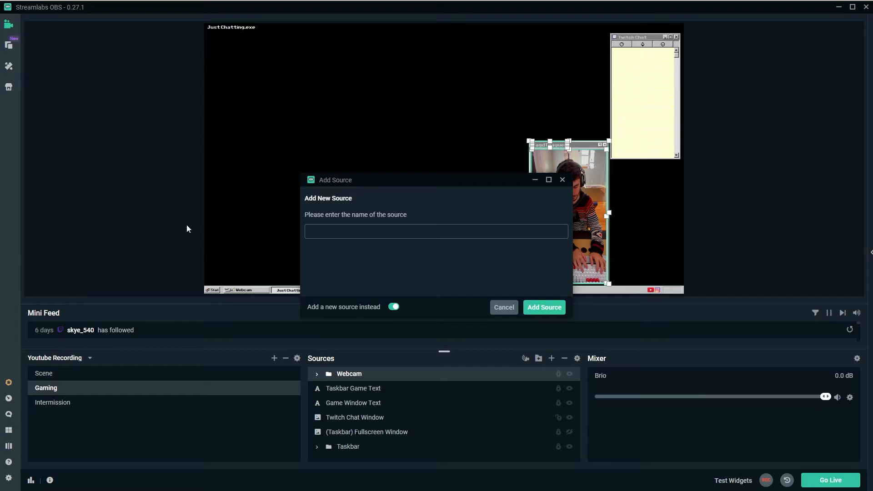
type("MS Paint Window")
left_click(546, 307)
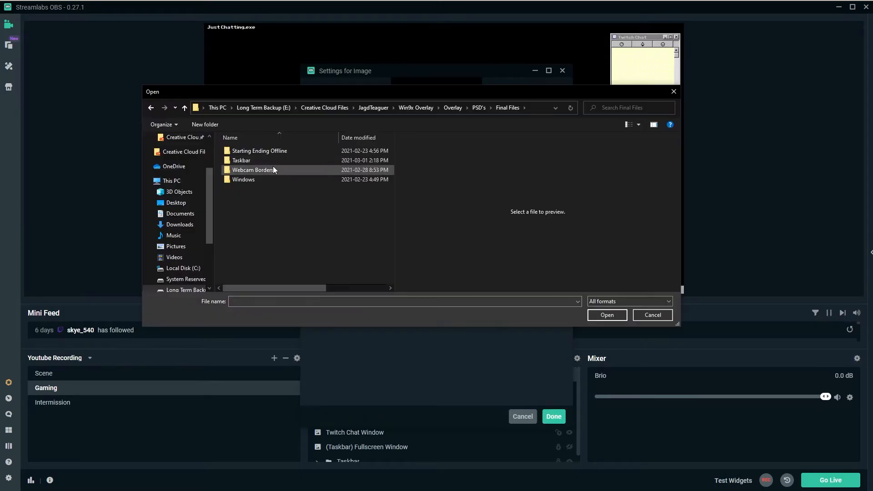
Load the MS Paint Window image from the Windows folder and place its source directly below Twitch Chat Window in the source order
double_click(244, 179)
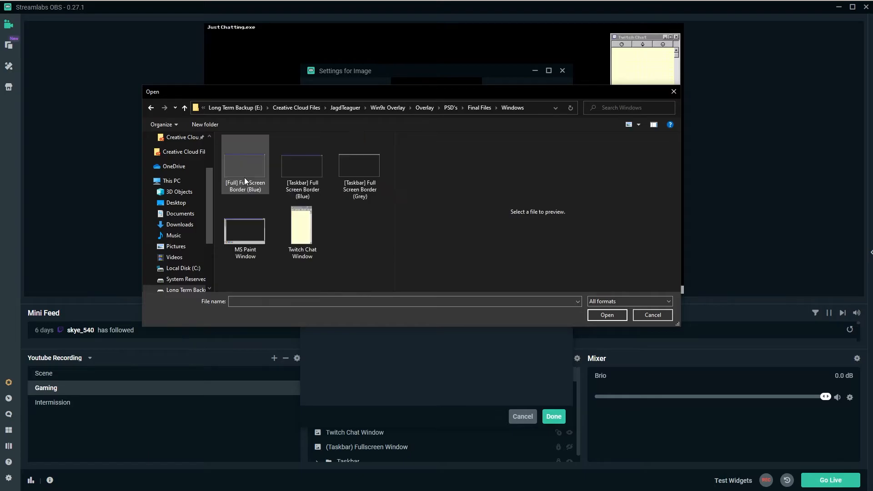
left_click(240, 232)
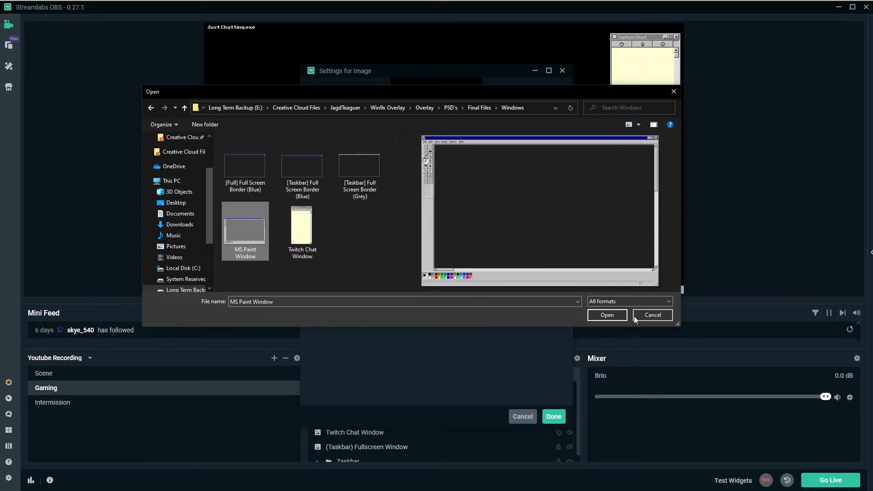
left_click(603, 314)
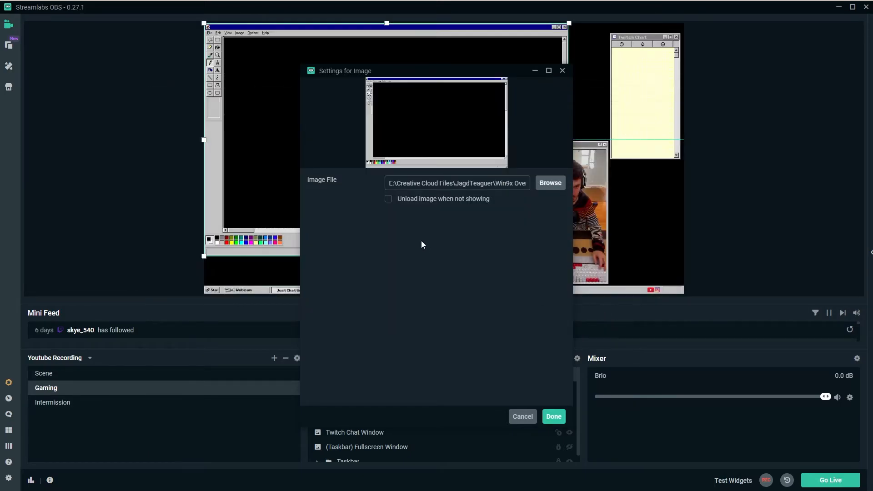
left_click(553, 416)
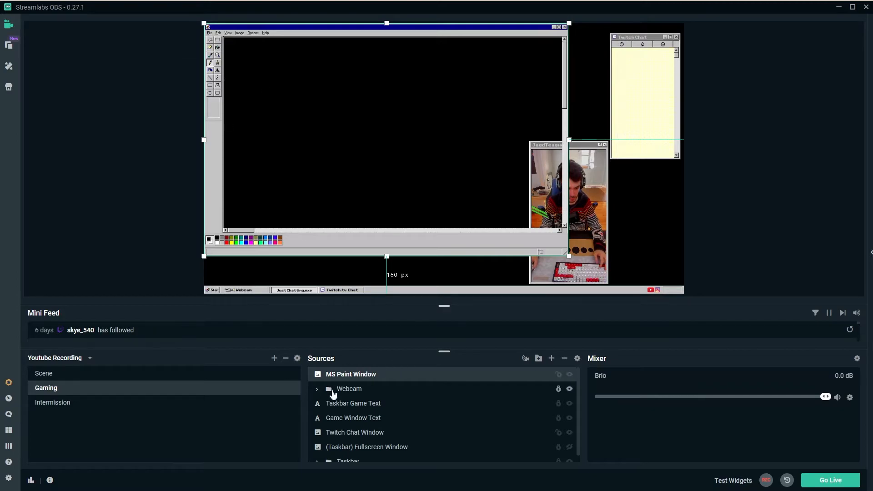
mouse_move(363, 379)
left_mouse_down()
mouse_move(367, 454)
mouse_move(357, 448)
left_mouse_up()
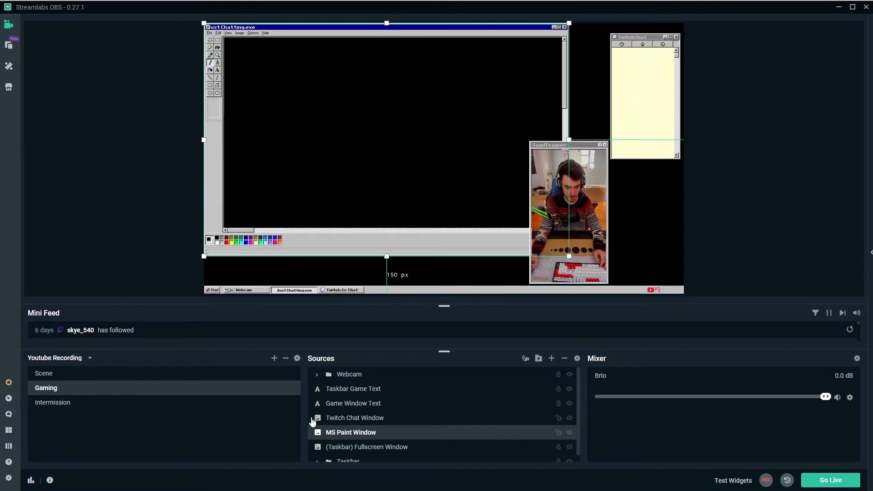
left_click(366, 408)
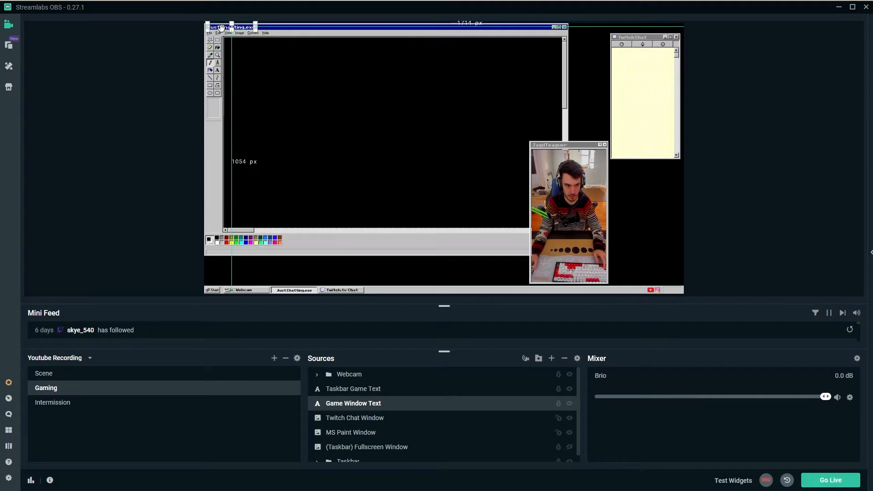
left_click_drag(222, 28, 225, 28)
key("ctrl+z")
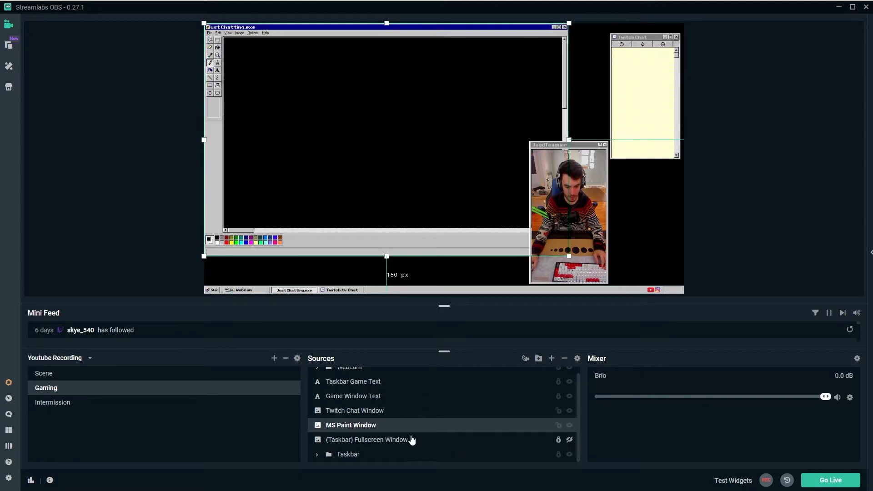
Lock the Twitch Chat Window source in the Gaming scene
left_click(560, 412)
left_click(560, 413)
left_click(560, 413)
left_click(562, 424)
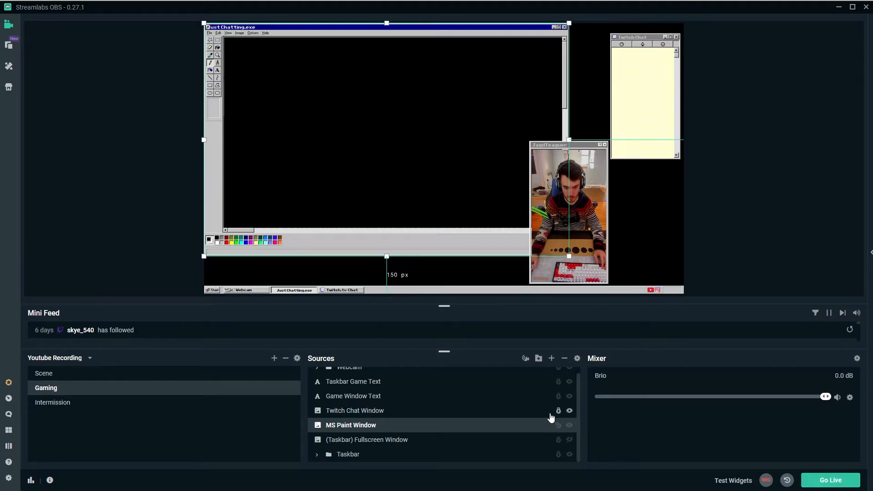
Unlock Game Window Text and shift it slightly along the MS Paint title bar so it sits just after the window icon
scroll(475, 424, "up", 1)
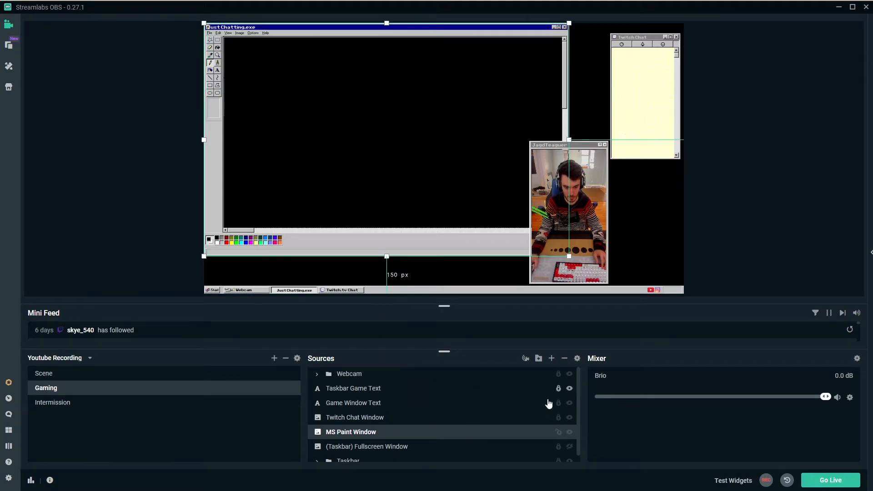
left_click(352, 392)
left_click(352, 404)
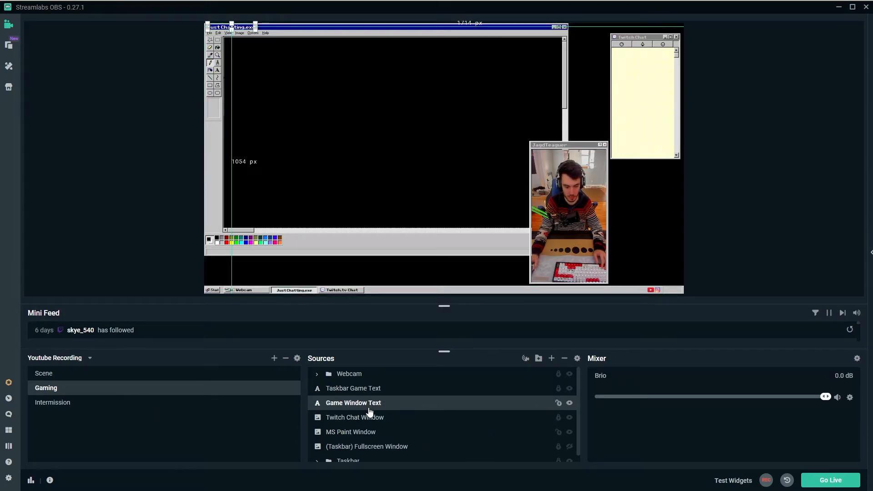
left_click_drag(239, 31, 250, 30)
left_click(205, 45)
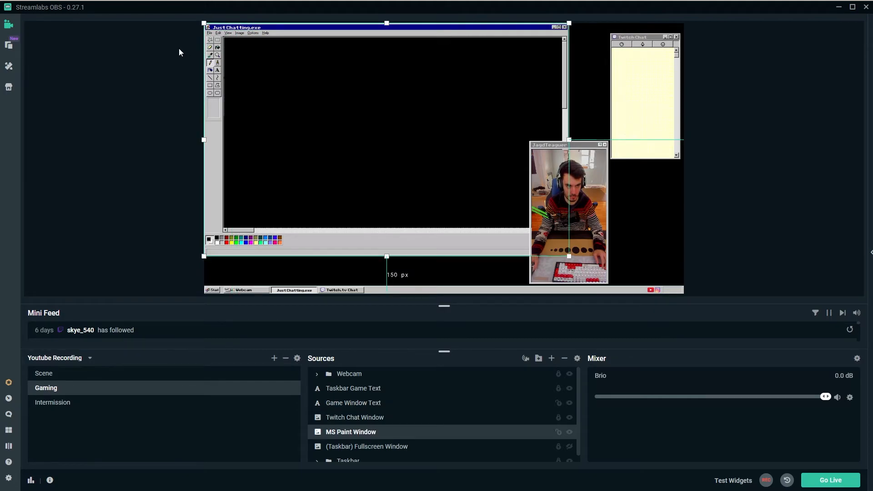
left_click(237, 28)
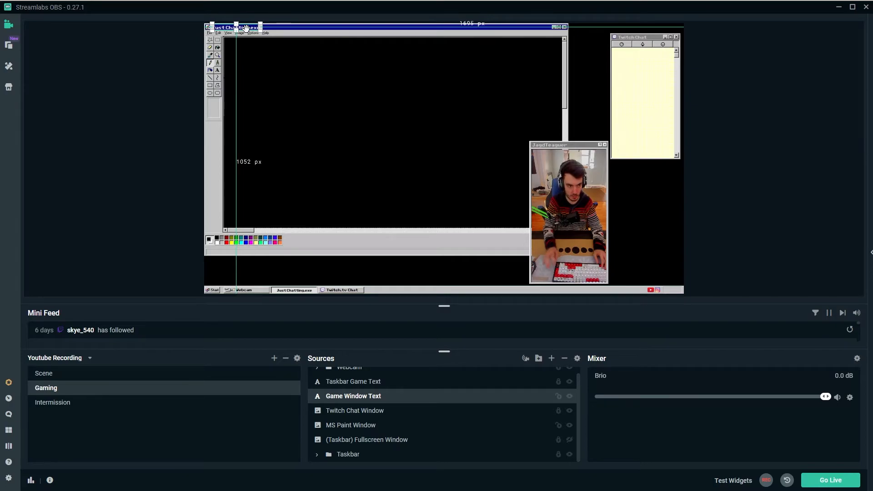
left_click(126, 118)
left_click(237, 26)
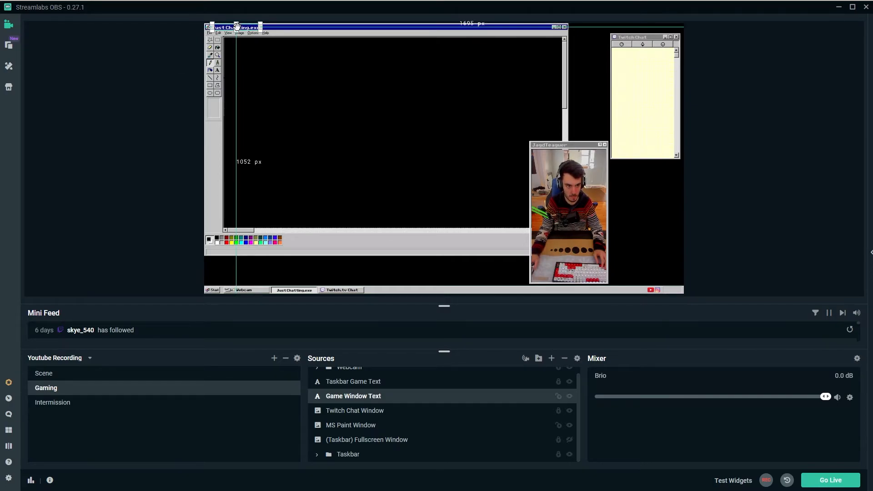
left_click(151, 86)
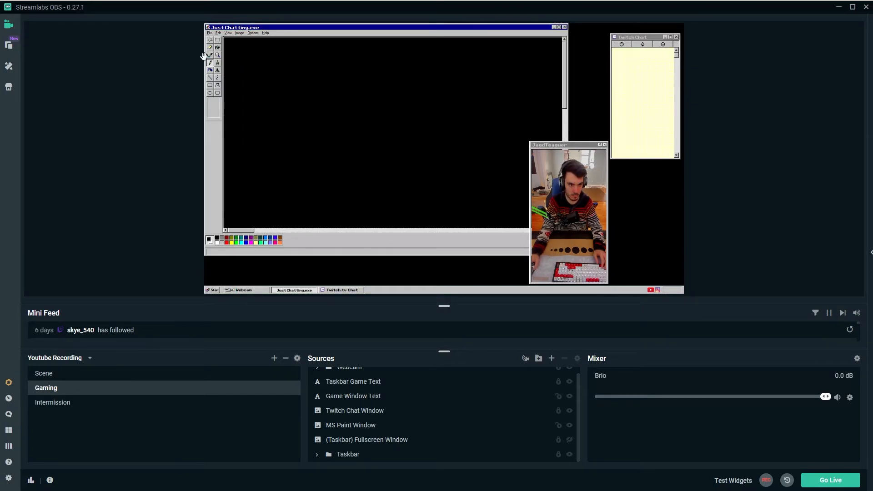
left_click(237, 26)
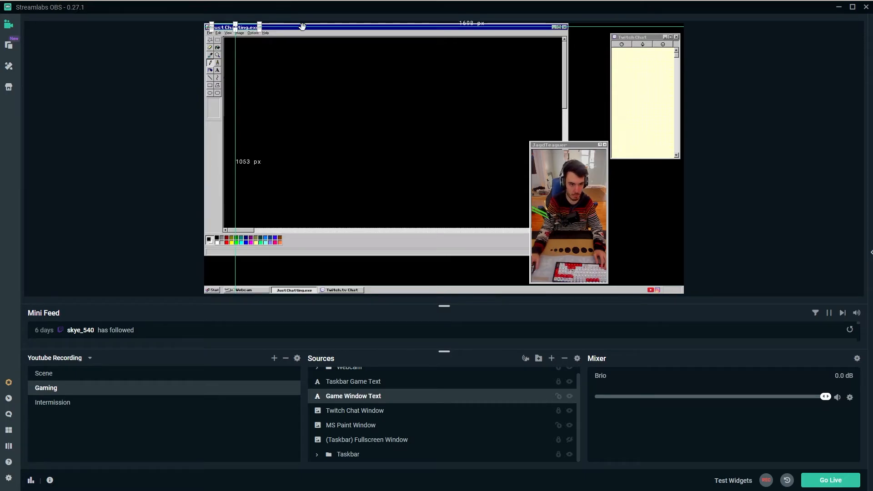
left_click(126, 29)
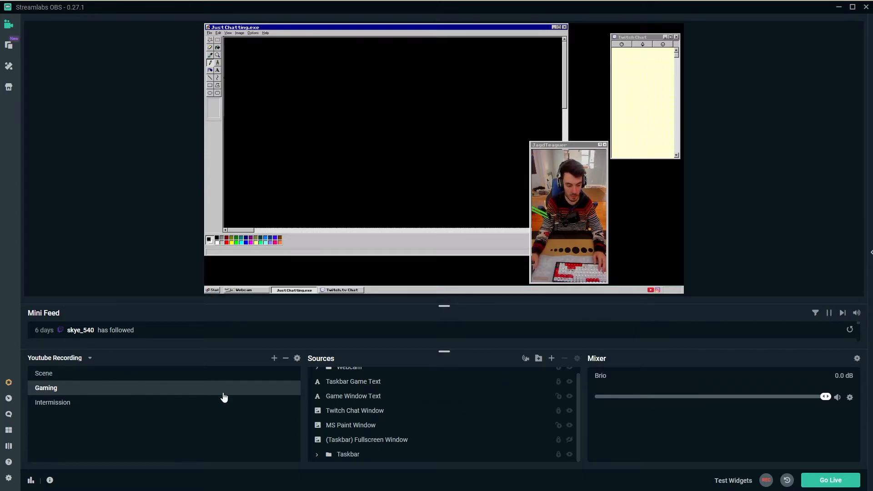
Add the existing Display Capture source 16x9 Screen Cap to the Gaming scene
left_click(551, 358)
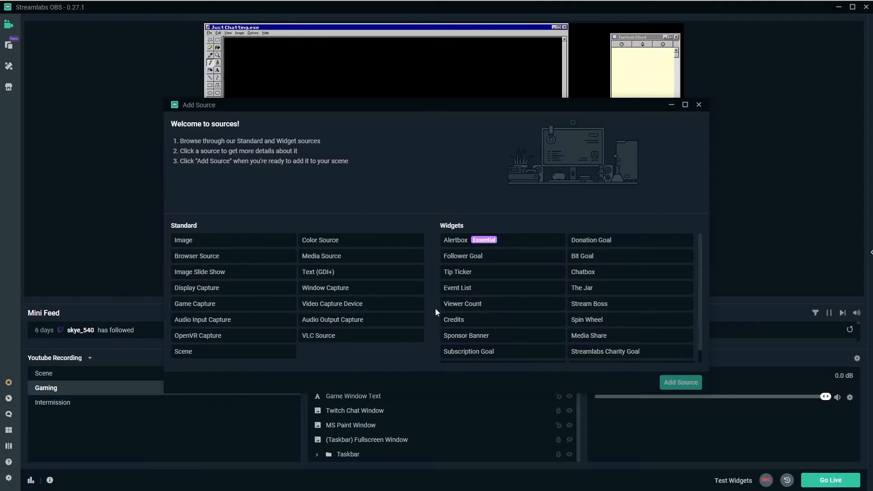
left_click(352, 308)
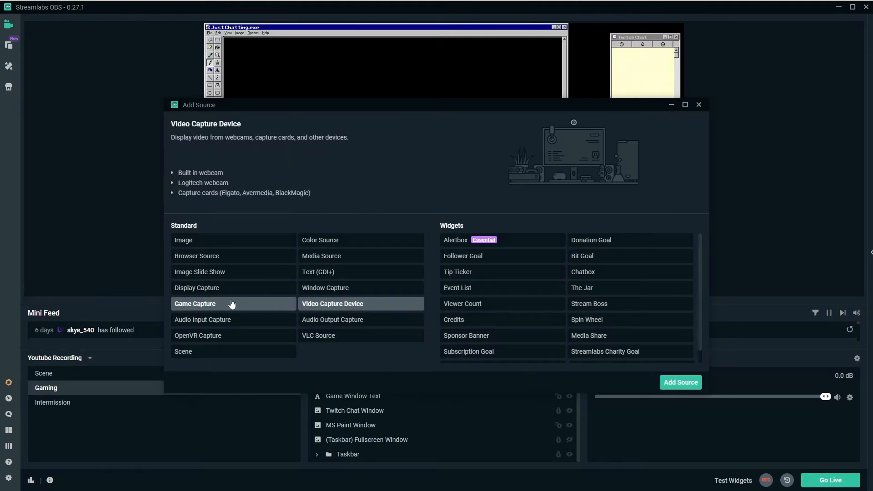
left_click(232, 303)
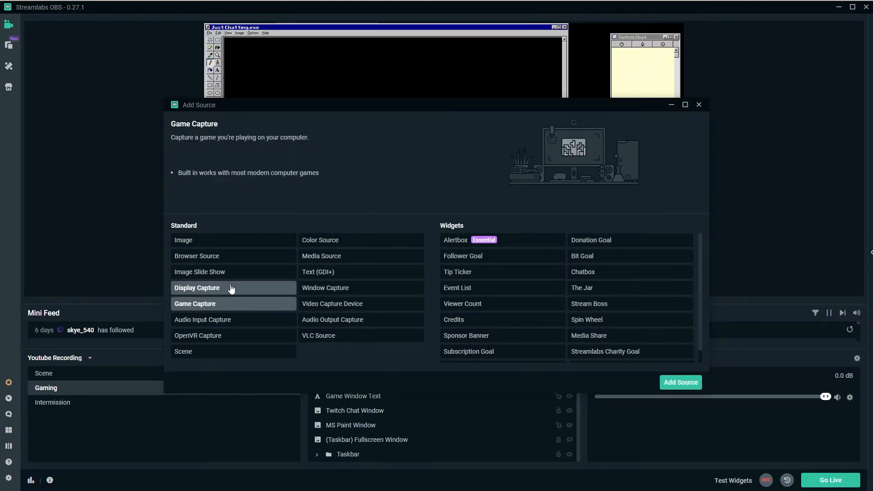
left_click(231, 291)
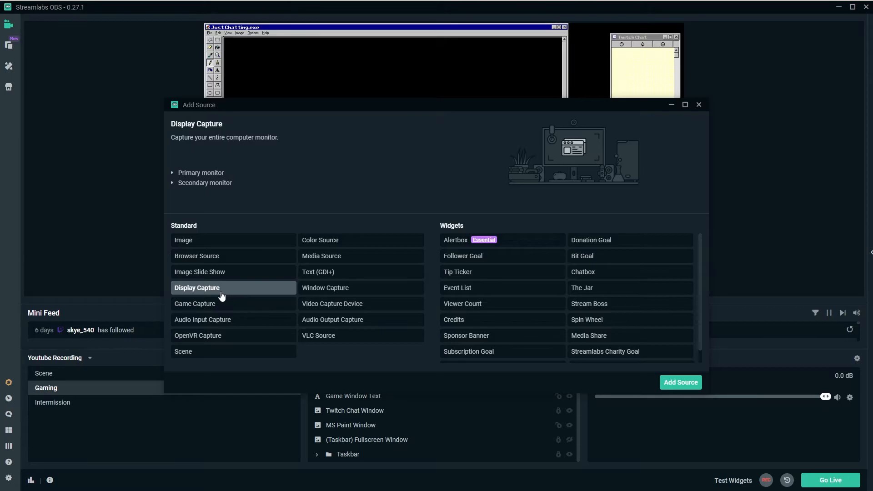
left_click(683, 384)
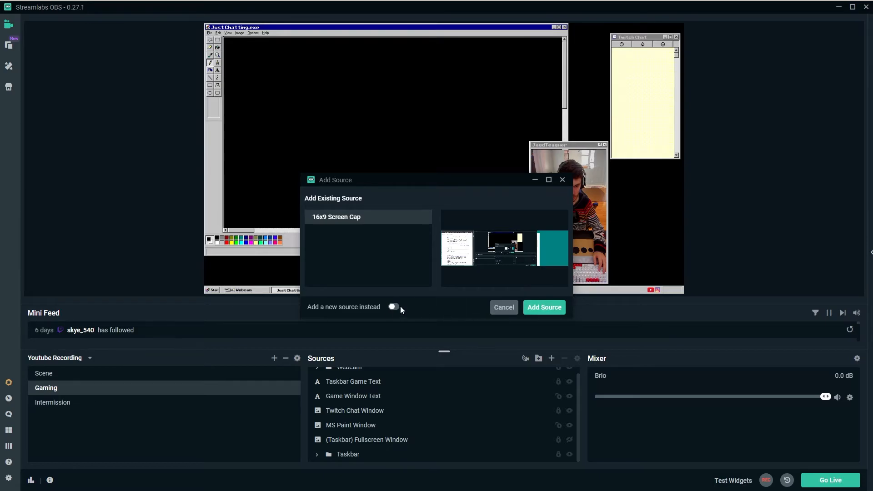
left_click(546, 309)
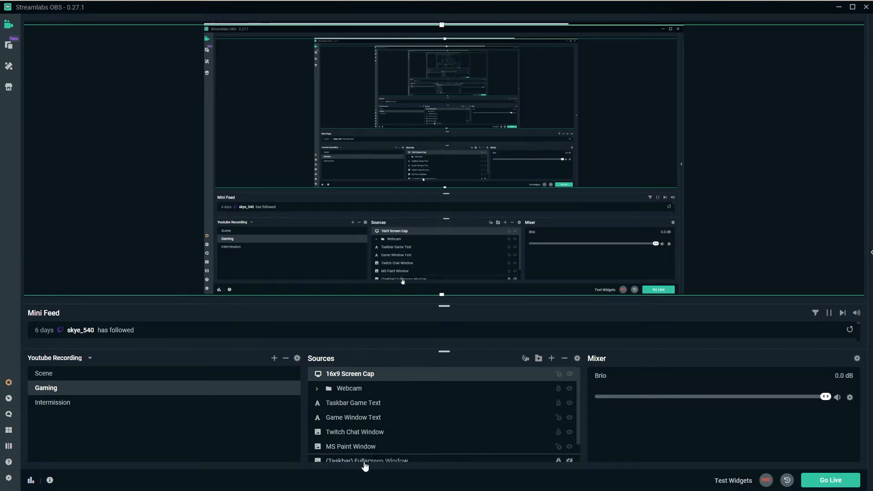
Move 16x9 Screen Cap in the source order to between (Taskbar) Fullscreen Window and the Taskbar folder
scroll(369, 466, "down", 1)
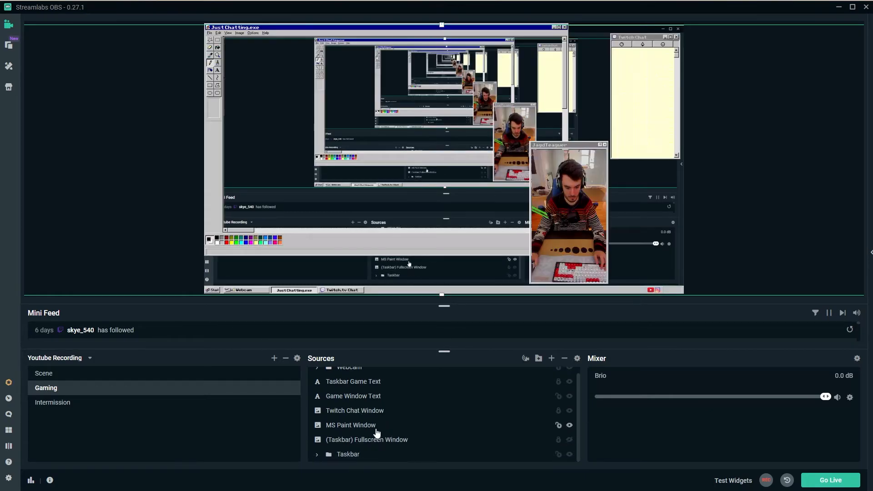
left_click(366, 453)
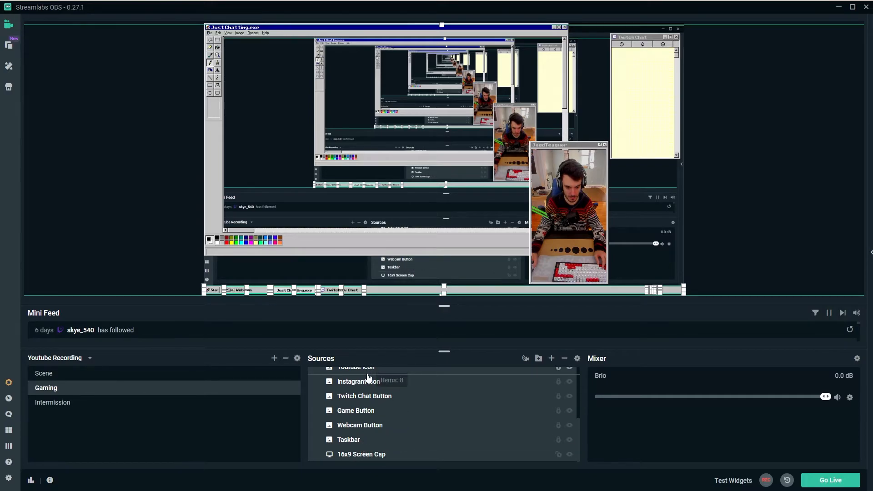
scroll(368, 378, "up", 3)
scroll(369, 381, "up", 3)
left_click(356, 432)
scroll(370, 425, "down", 4)
scroll(370, 425, "up", 7)
mouse_move(353, 375)
left_mouse_down()
mouse_move(352, 456)
mouse_move(358, 442)
mouse_move(385, 447)
left_mouse_up()
scroll(364, 427, "down", 3)
scroll(366, 413, "up", 3)
scroll(361, 446, "down", 1)
left_click(317, 448)
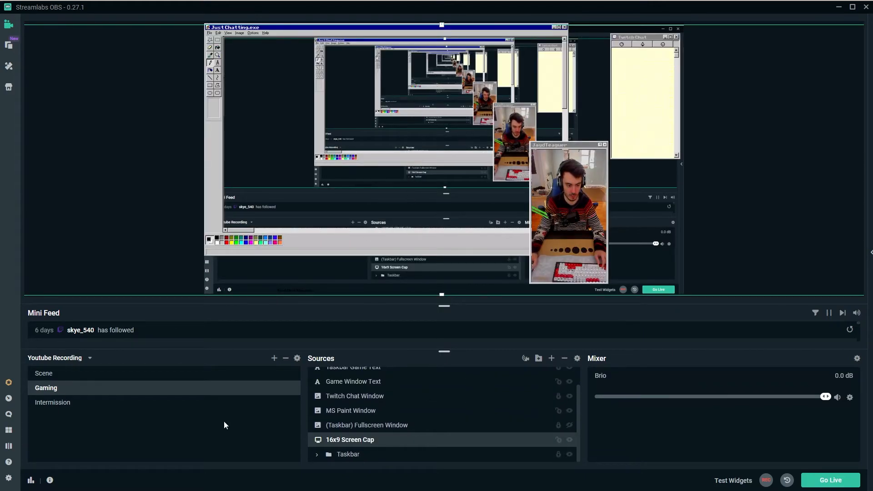
Hide the 16x9 Screen Cap source and show it again
scroll(384, 433, "up", 1)
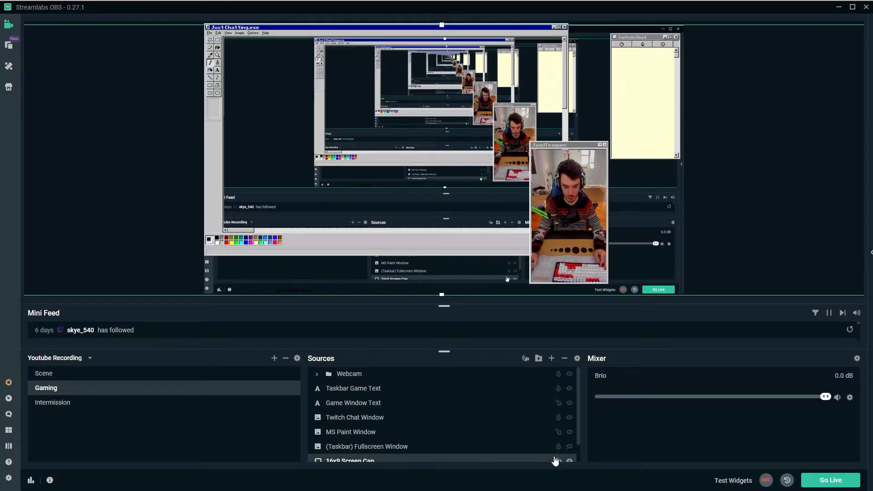
scroll(561, 463, "down", 1)
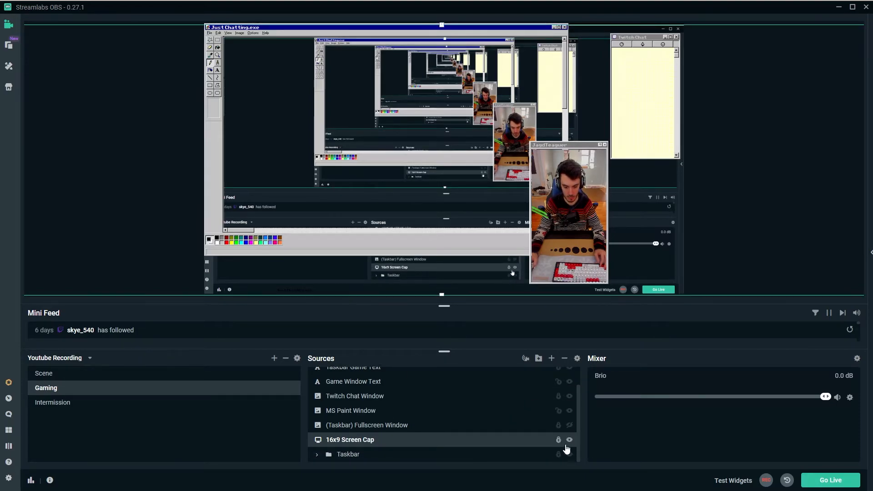
left_click(569, 440)
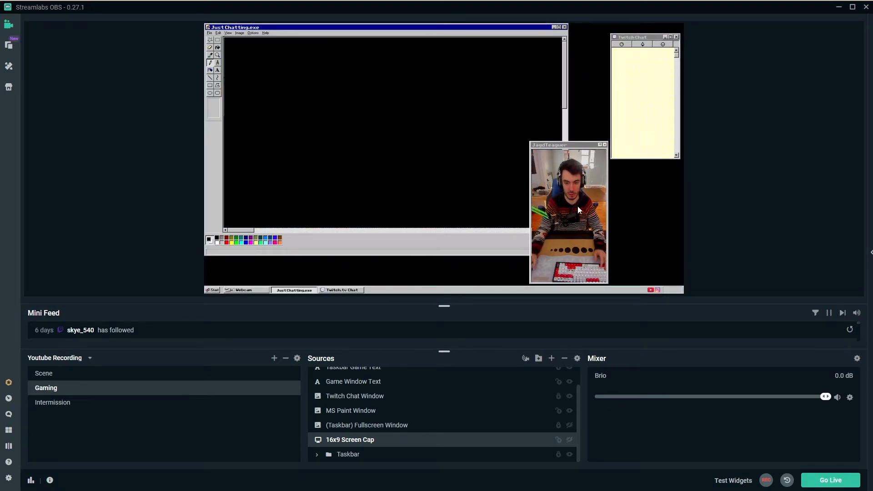
left_click(569, 441)
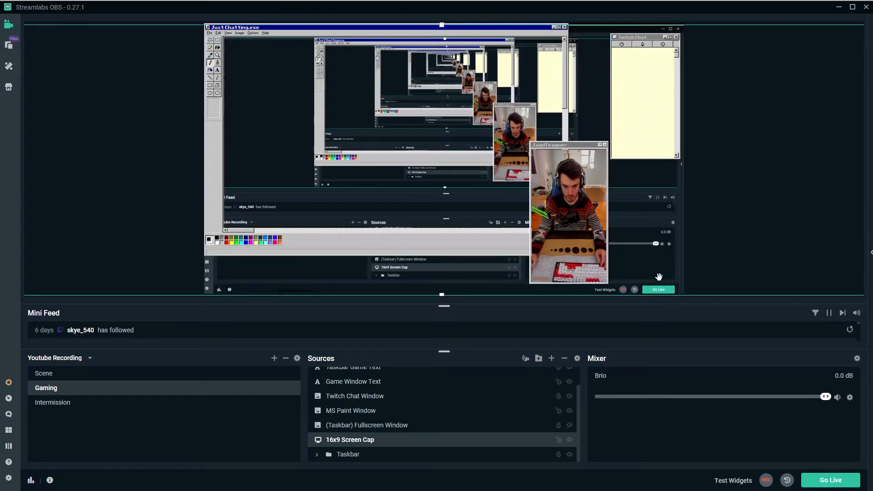
Scale 16x9 Screen Cap to the height of the MS Paint canvas and shift it so the main monitor fills the canvas
left_click_drag(441, 296, 444, 228)
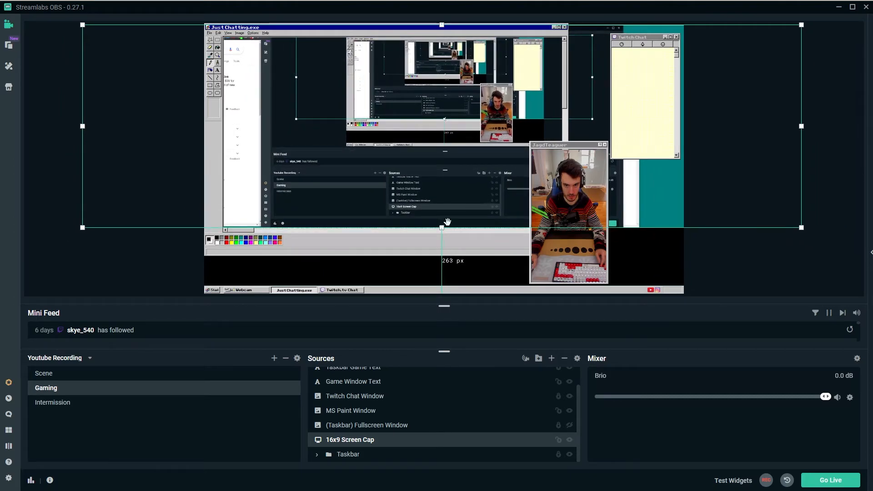
left_click_drag(442, 25, 444, 36)
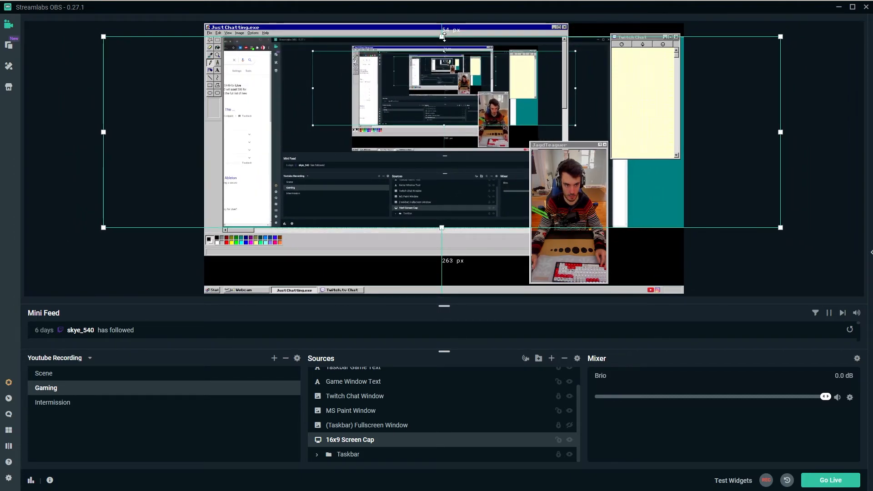
left_click_drag(448, 115, 403, 115)
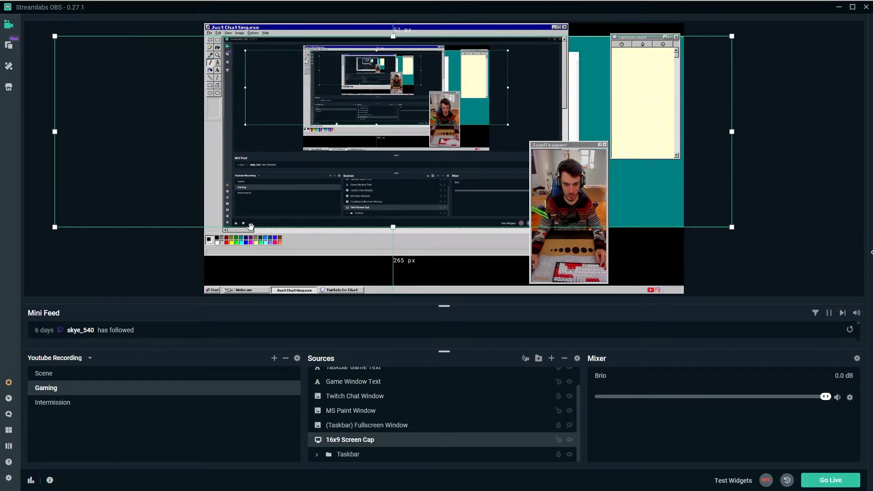
left_click(813, 158)
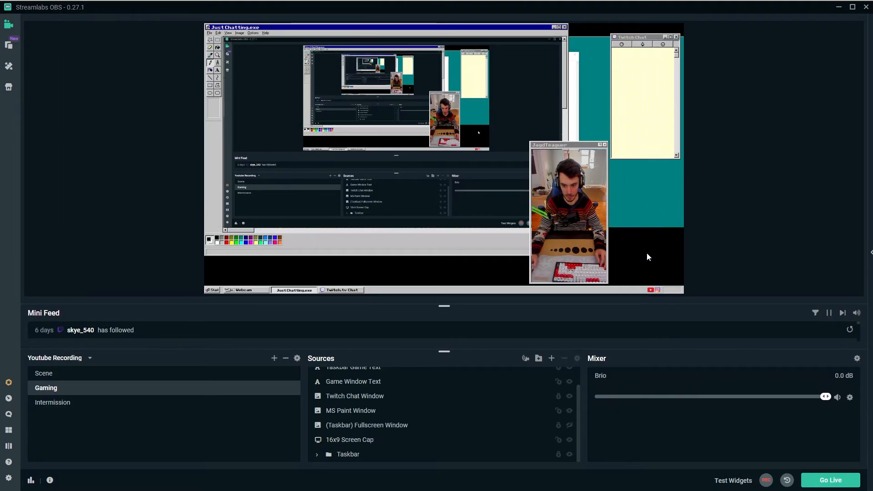
Crop both sides of 16x9 Screen Cap to the left and right edges of the MS Paint canvas
left_click(655, 179)
left_click_drag(732, 131, 562, 132)
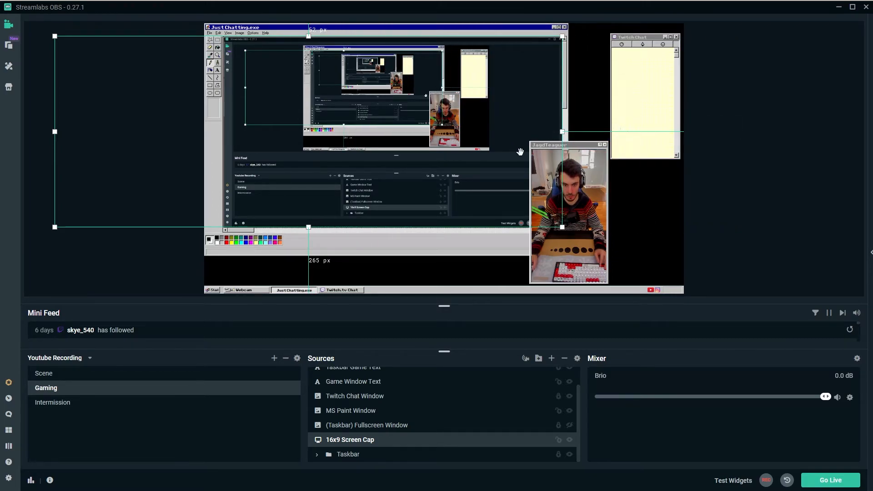
left_click_drag(55, 132, 223, 145)
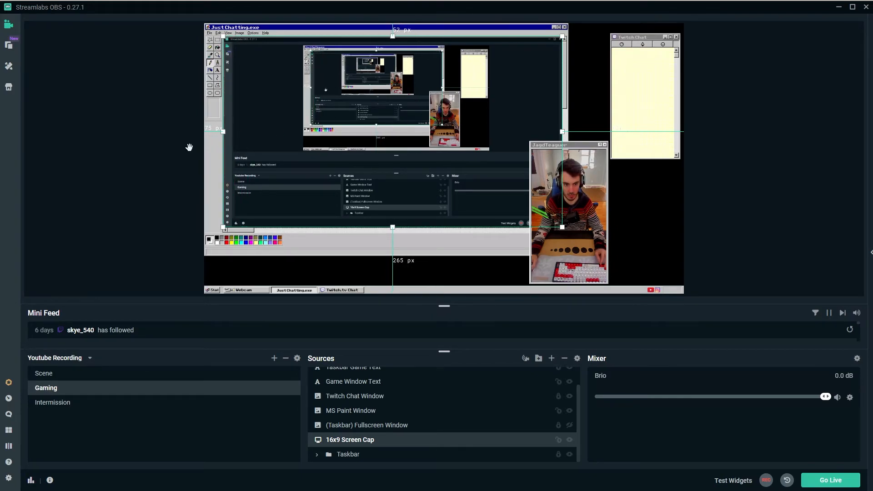
Add a new Color Source named "Background" to the Gaming scene, keeping its white colour and 400 by 400 size
left_click(123, 159)
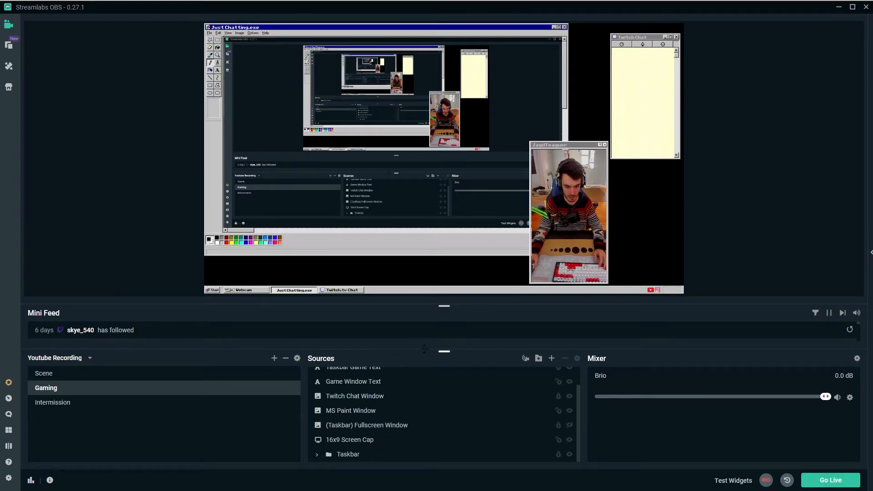
left_click(552, 358)
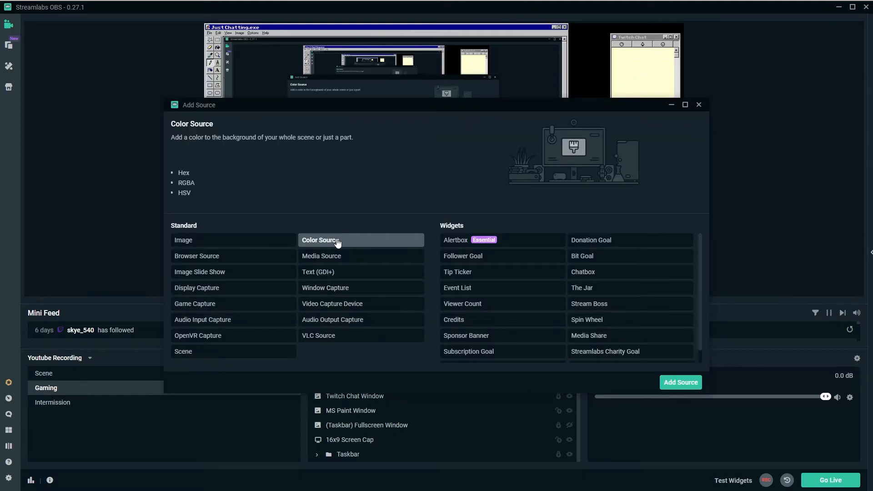
left_click(678, 384)
left_click_drag(370, 235, 215, 219)
type("Background")
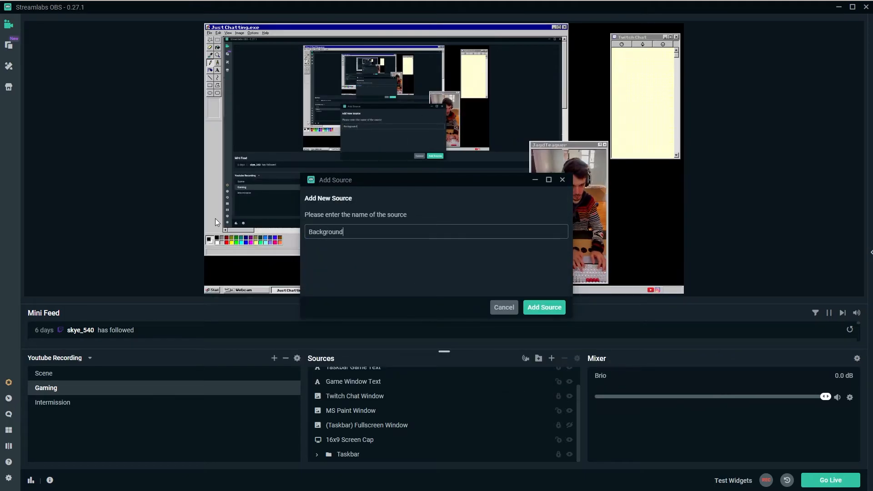
left_click(549, 307)
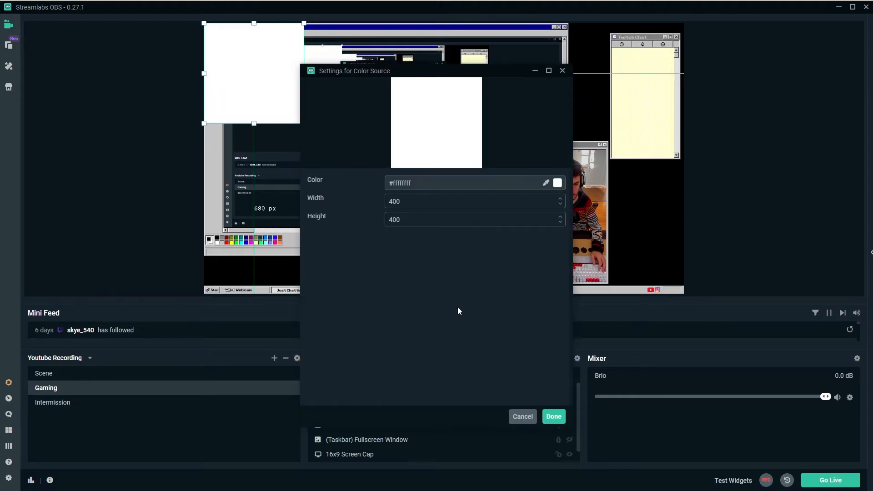
left_click(553, 416)
Enlarge the Background colour source and shift it so it covers the whole canvas
left_click_drag(304, 123, 491, 98)
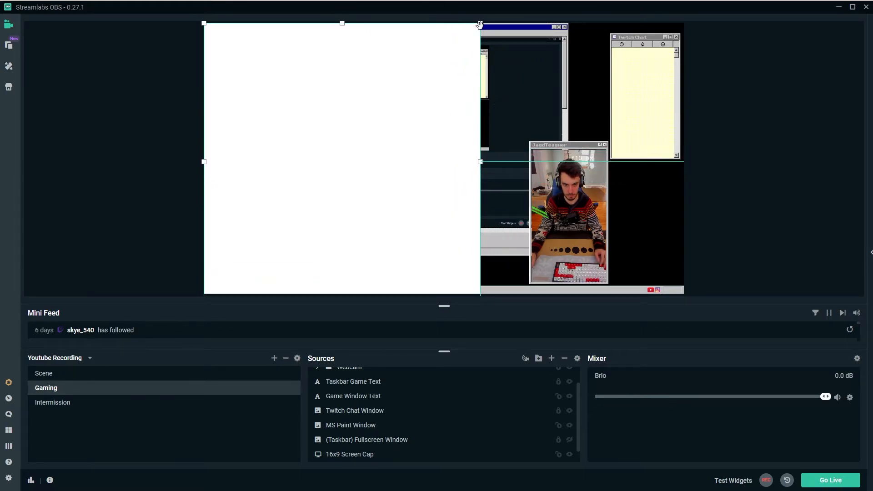
left_click_drag(357, 105, 564, 287)
left_click_drag(412, 201, 156, 28)
Move Background to the very end of the source order, beneath the Taskbar folder
scroll(355, 398, "up", 1)
left_click_drag(355, 474, 359, 459)
scroll(364, 447, "down", 1)
mouse_move(360, 411)
left_mouse_down()
mouse_move(353, 450)
mouse_move(346, 433)
left_mouse_up()
left_click(350, 457)
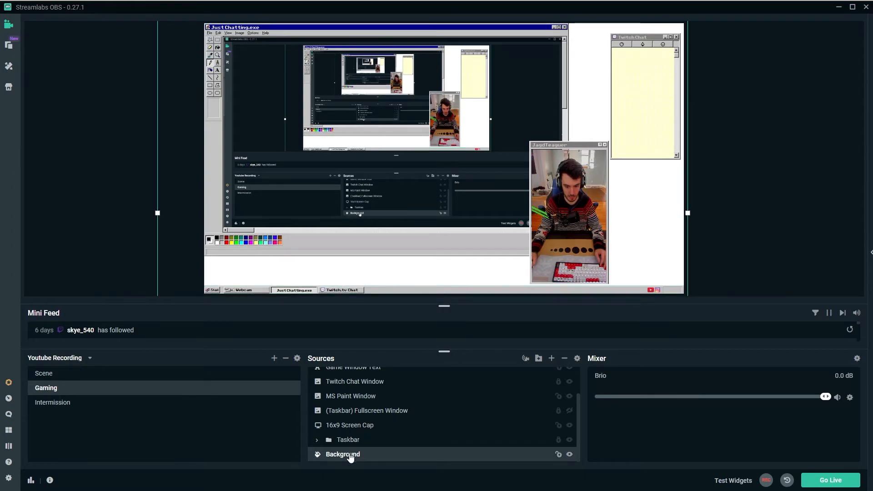
Set the Background source's colour to #008080 in its properties, keeping the colour picker open on the hex value
right_click(349, 456)
left_click(381, 386)
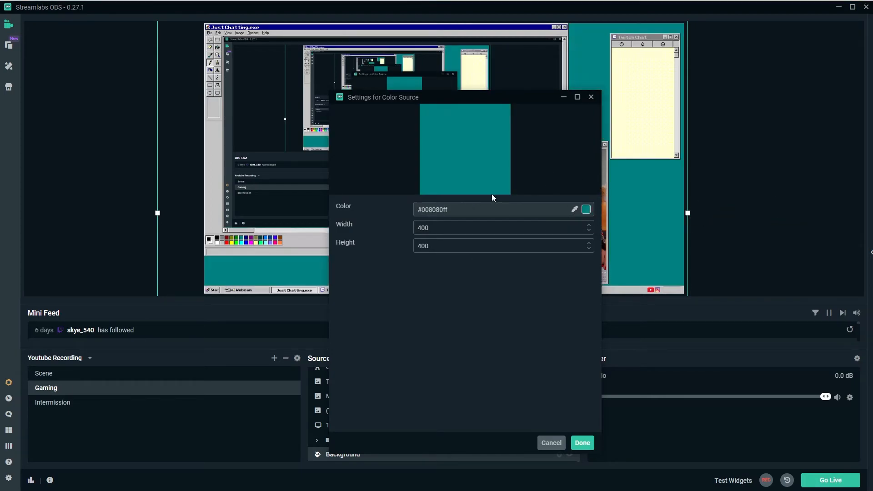
left_click(488, 214)
left_click(394, 350)
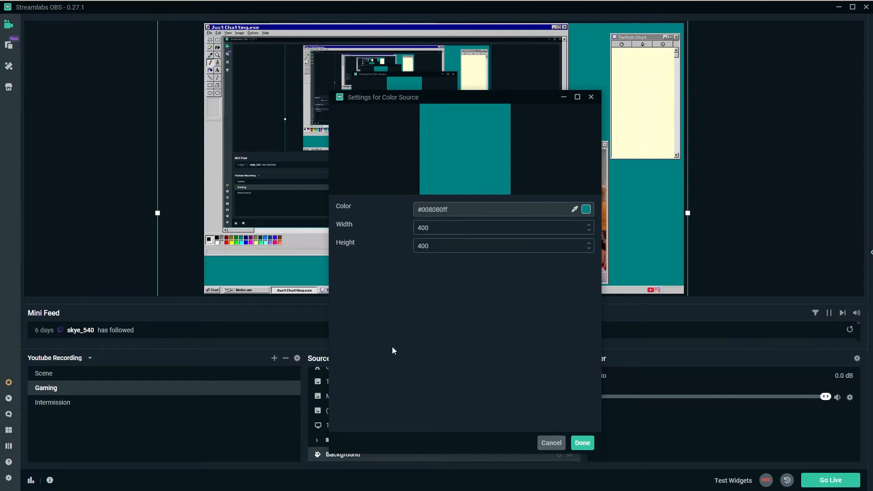
left_click(441, 210)
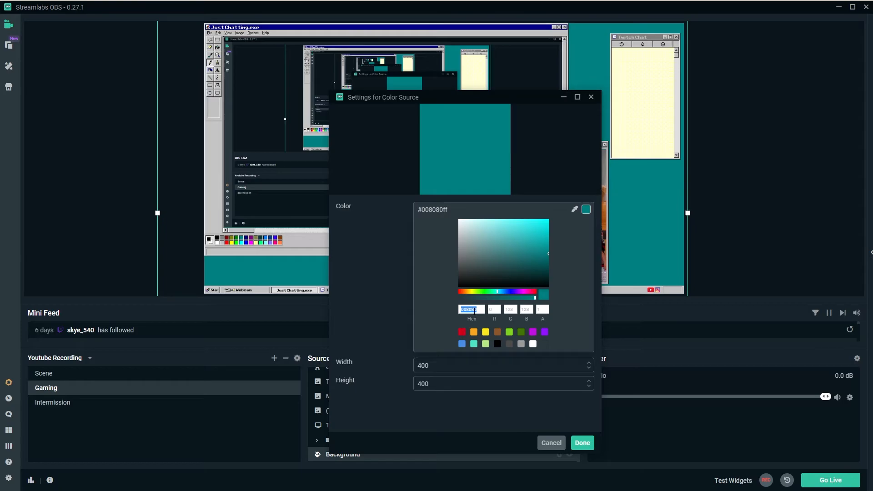
Switch to Notepad, add "Background Color" and "#008080" after the Fonts Used notes, save them, and return to confirm the Background settings
key("alt+Tab")
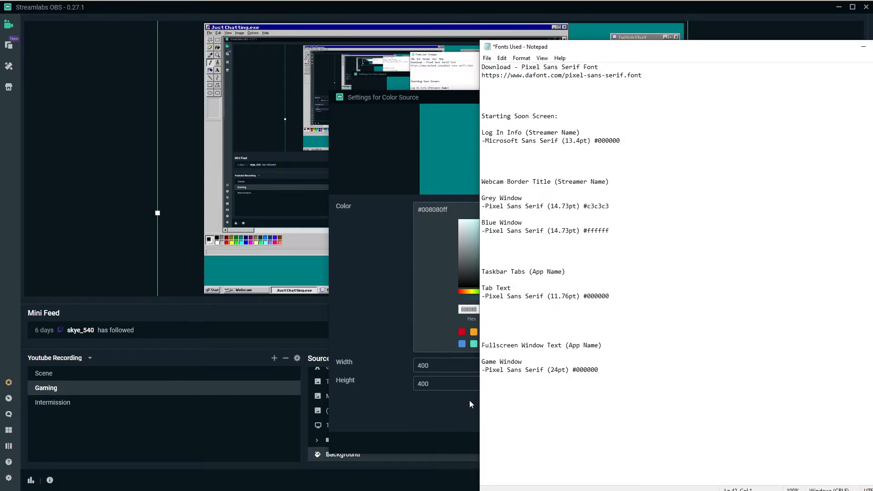
type("ckground Color")
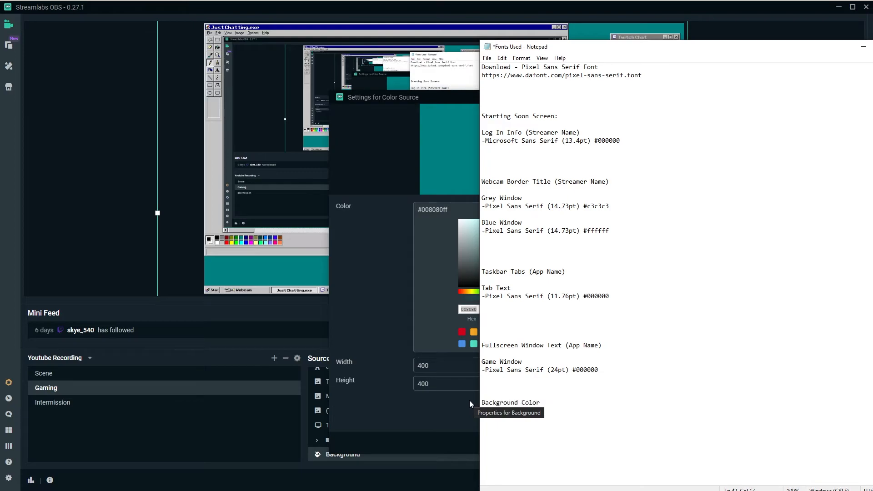
key("Return")
key("Return")
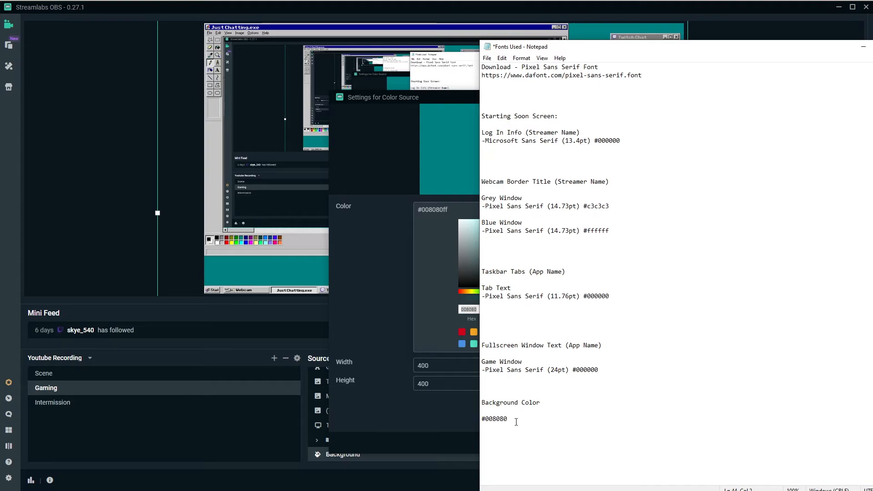
key("ctrl+s")
left_click(863, 46)
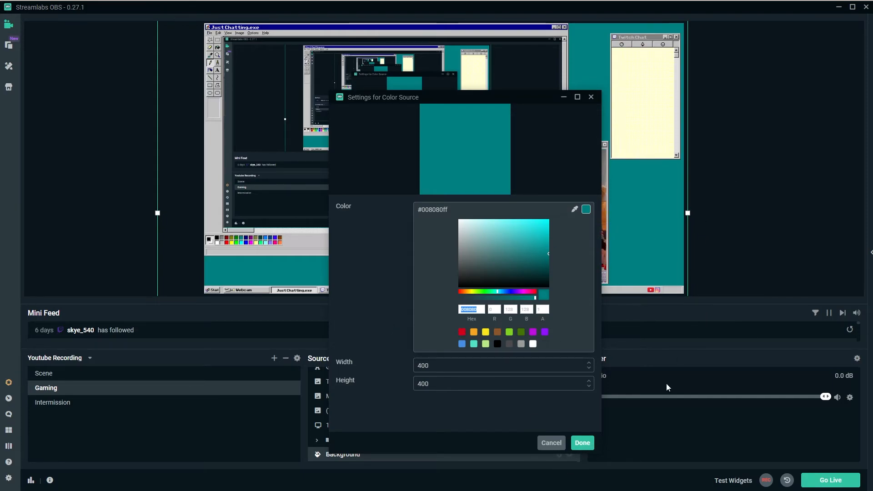
left_click(581, 443)
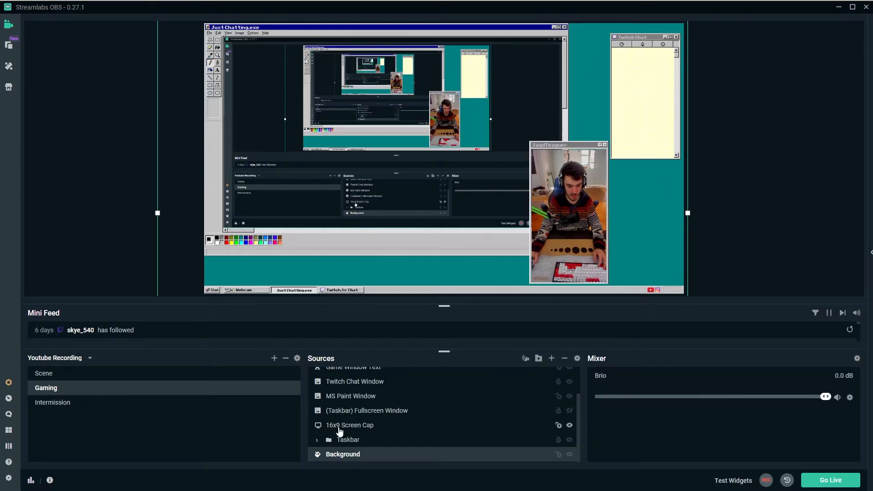
Add a new Image source named "Starting Soon Screen" to the Gaming scene
scroll(339, 431, "up", 2)
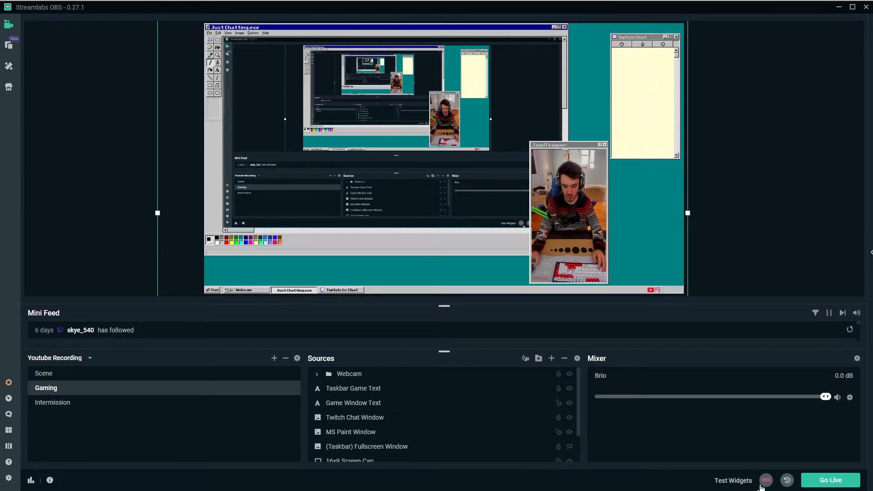
left_click(551, 358)
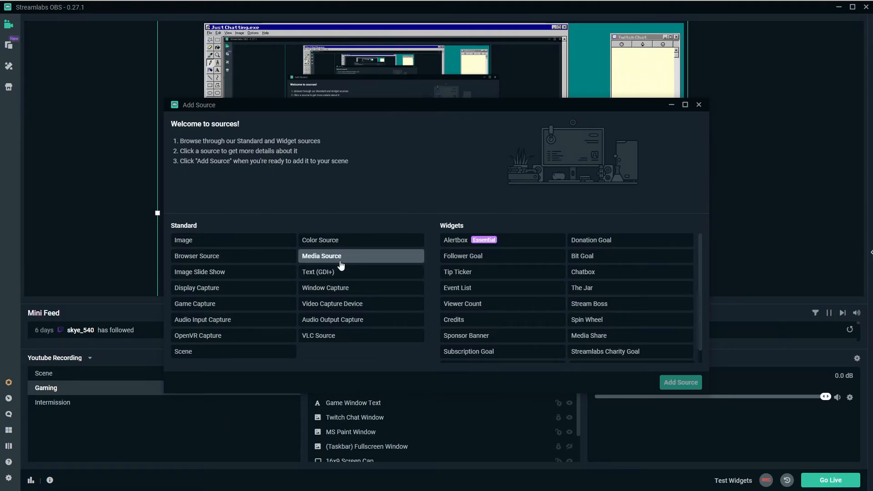
left_click(217, 241)
left_click(681, 382)
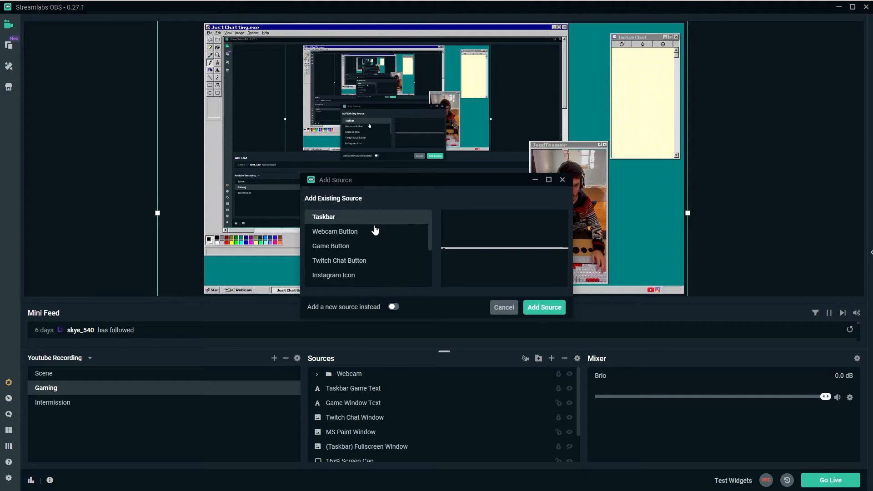
left_click(394, 306)
double_click(363, 233)
type("S")
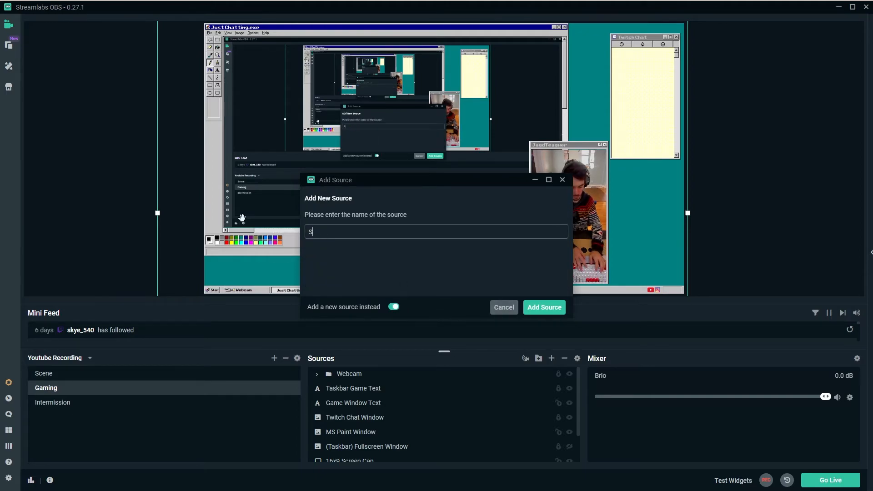
type("tarting Soon S")
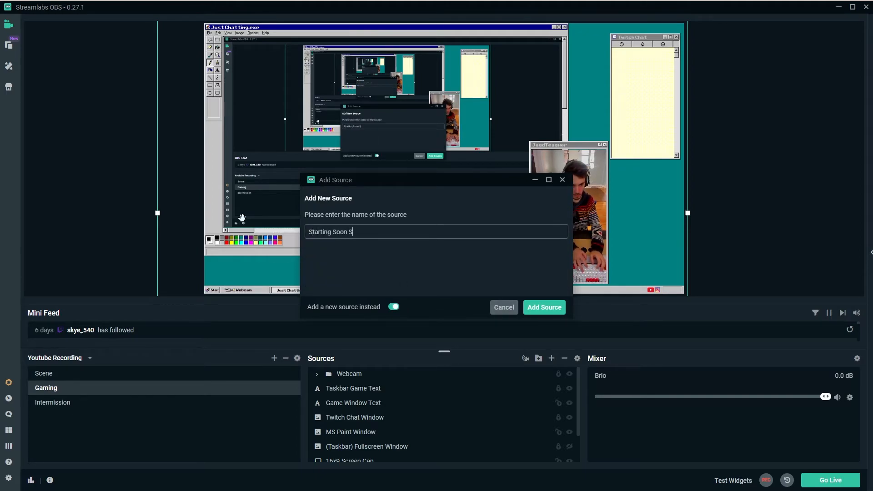
type("creen")
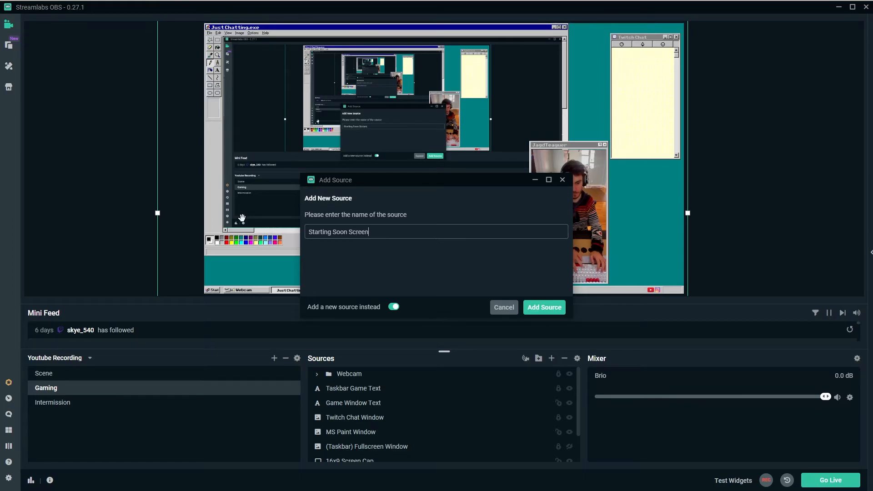
left_click(528, 307)
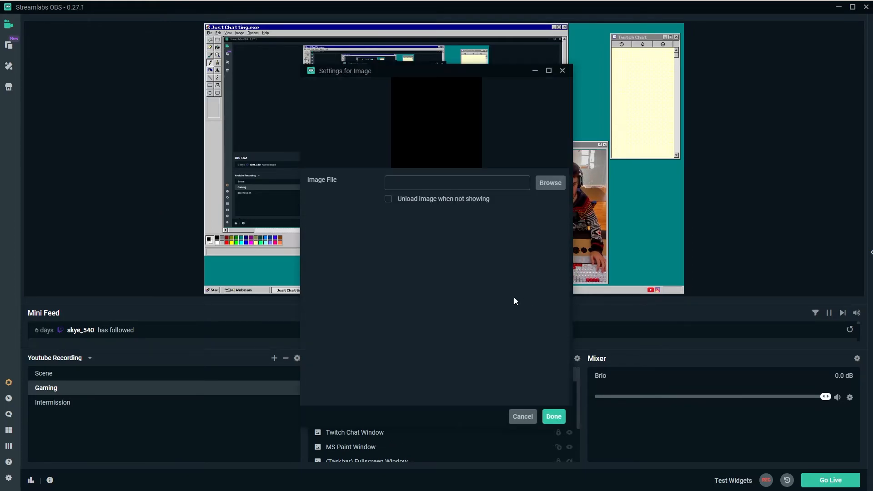
Load the Starting Soon Screen image from the Starting Ending Offline folder into the new source and confirm its settings
left_click(535, 183)
left_click(476, 107)
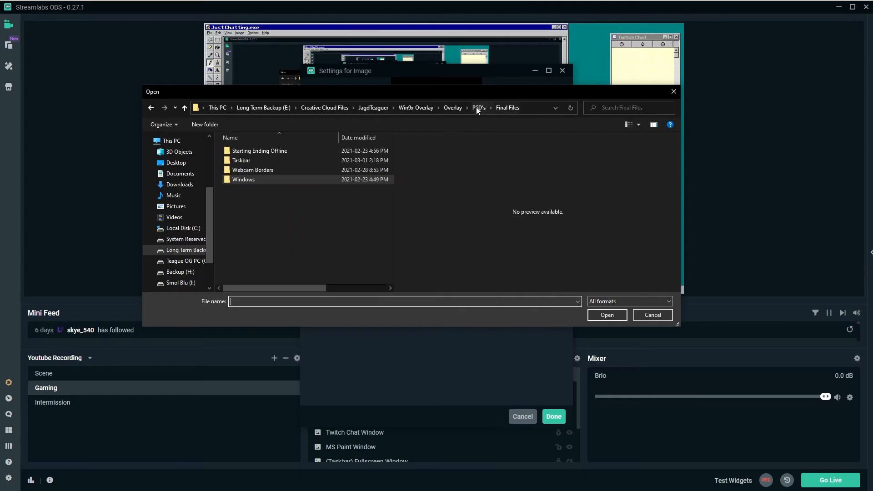
double_click(269, 149)
left_click(250, 176)
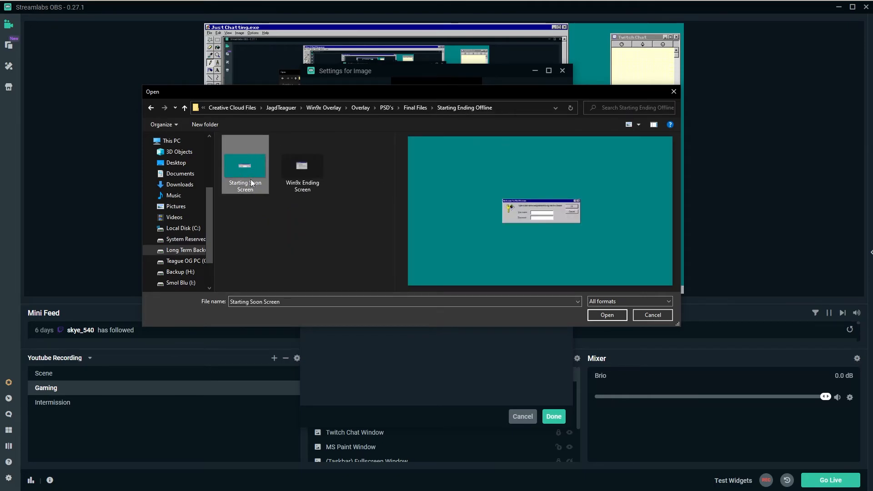
left_click(607, 315)
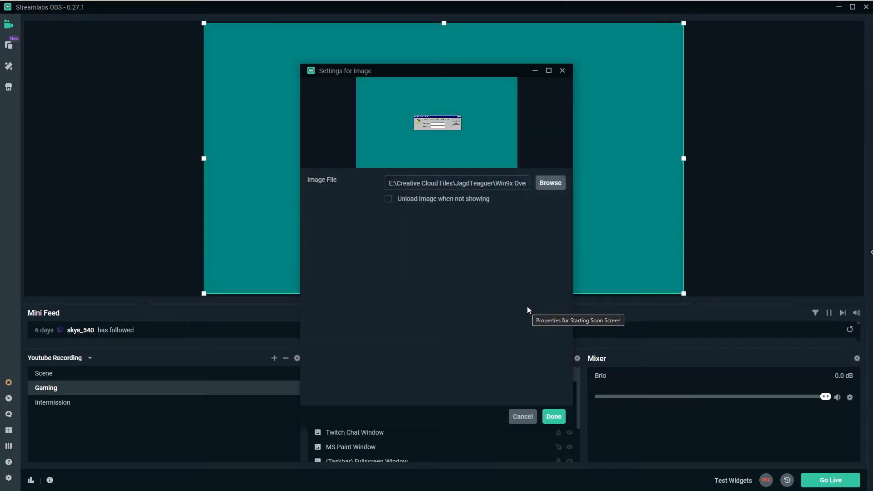
left_click(553, 417)
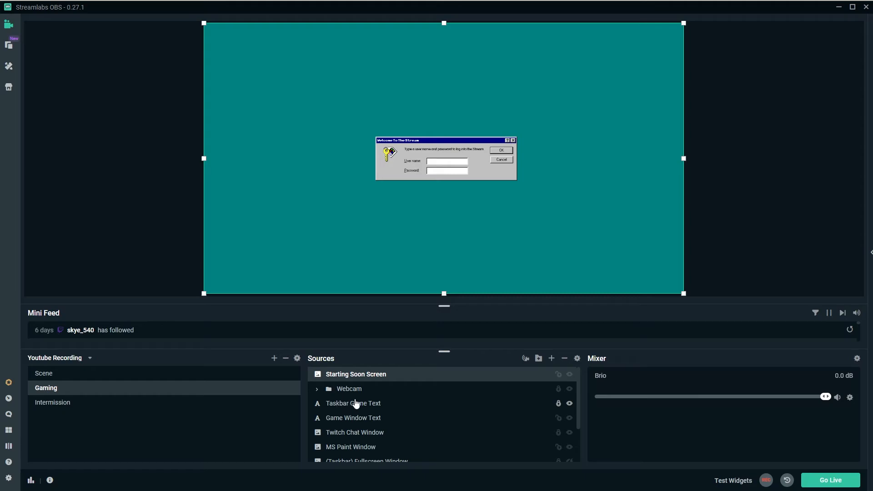
scroll(346, 420, "down", 2)
scroll(348, 423, "up", 2)
left_click(274, 358)
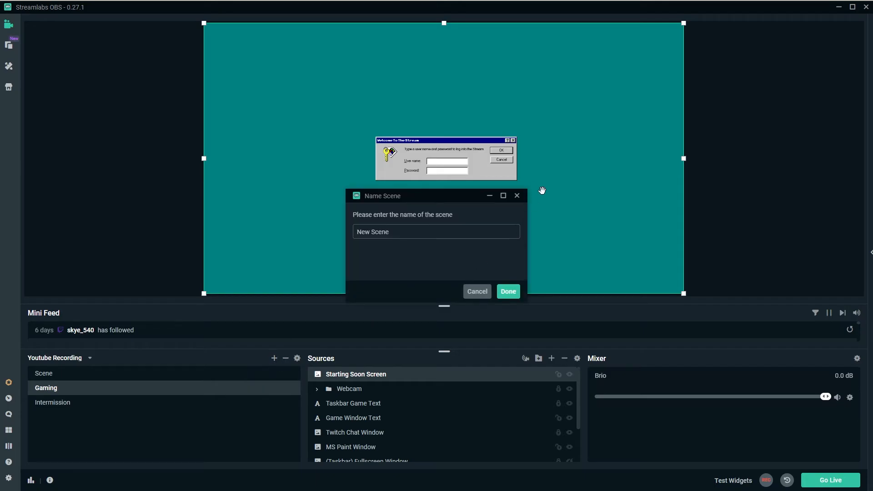
left_click(517, 196)
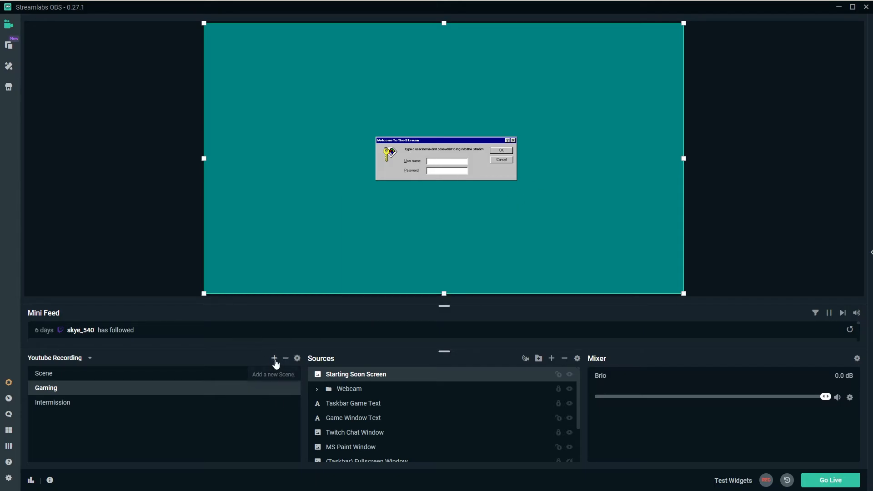
Try adding the existing Streamer Name text source over the Starting Soon Screen, and delete it again
left_click(552, 358)
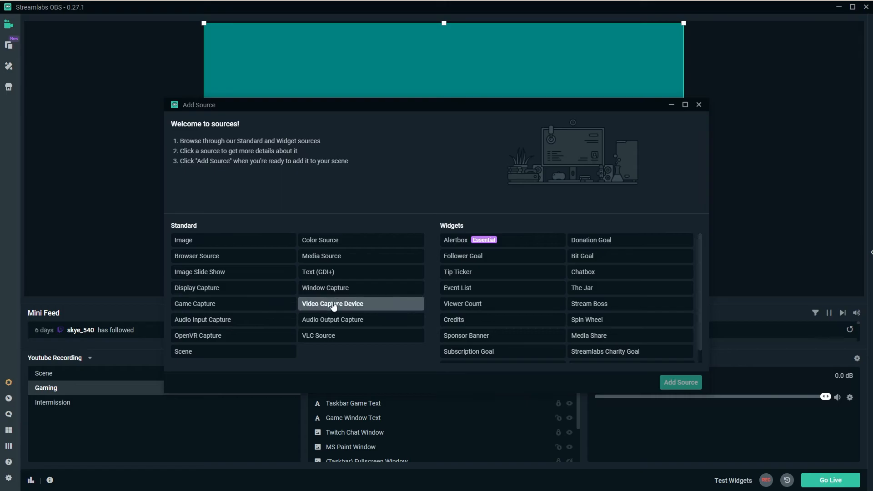
left_click(321, 275)
left_click(694, 383)
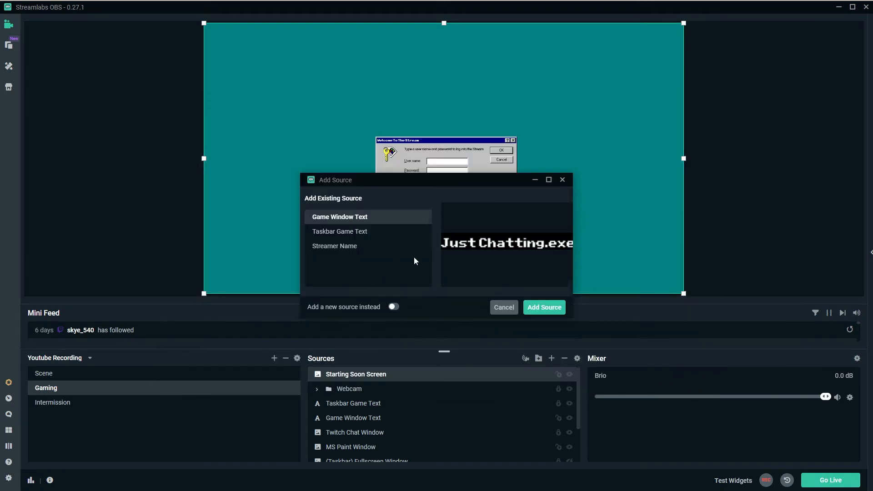
left_click(348, 249)
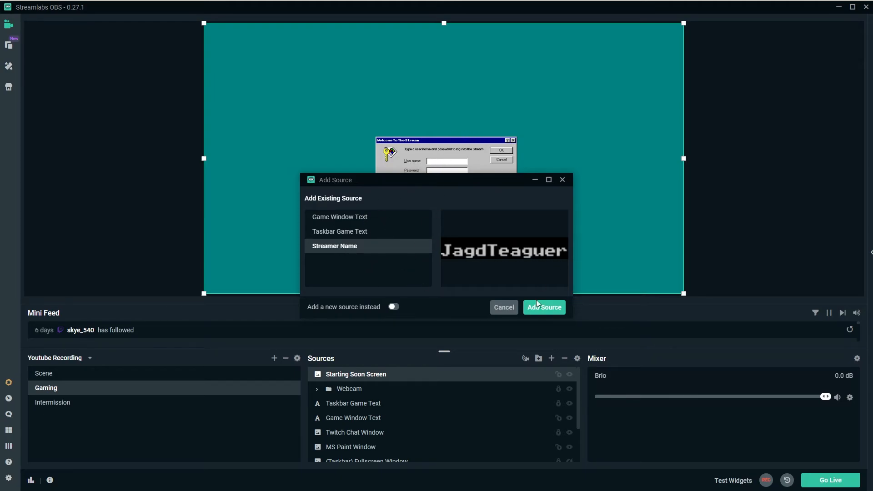
left_click(544, 308)
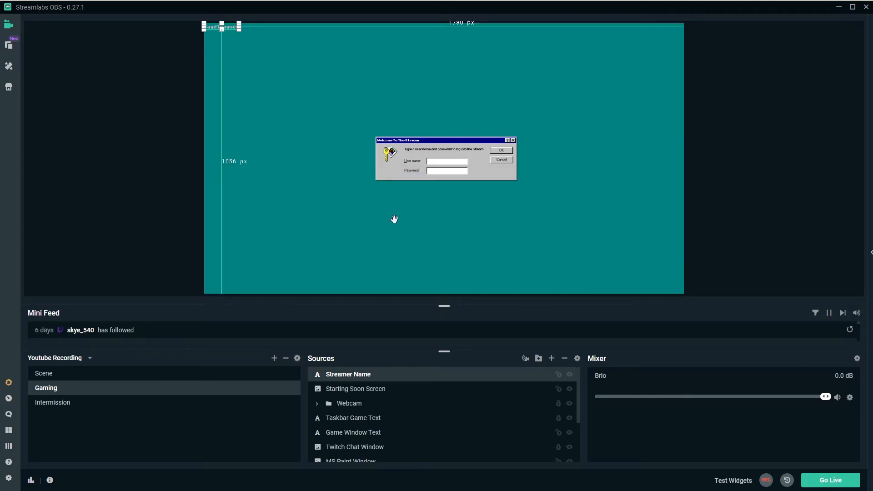
key("Delete")
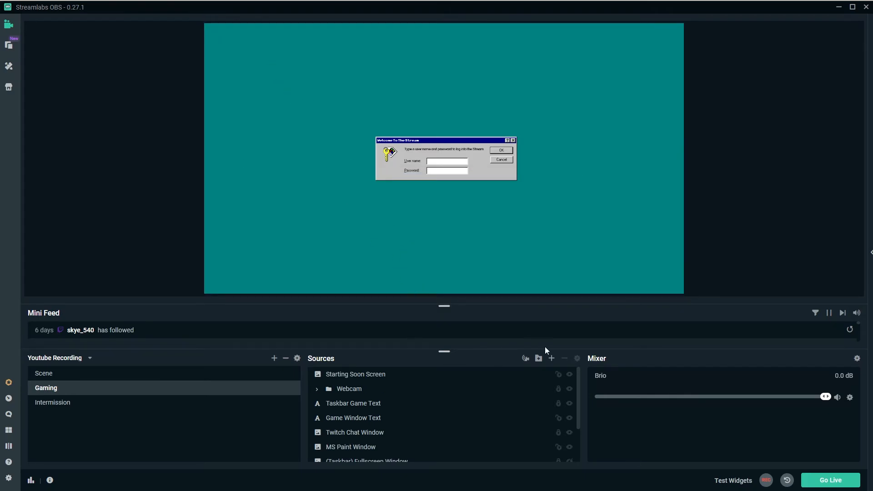
Add a new Text (GDI+) source named "Starting Soon Username" to the Gaming scene
left_click(552, 359)
left_click(337, 274)
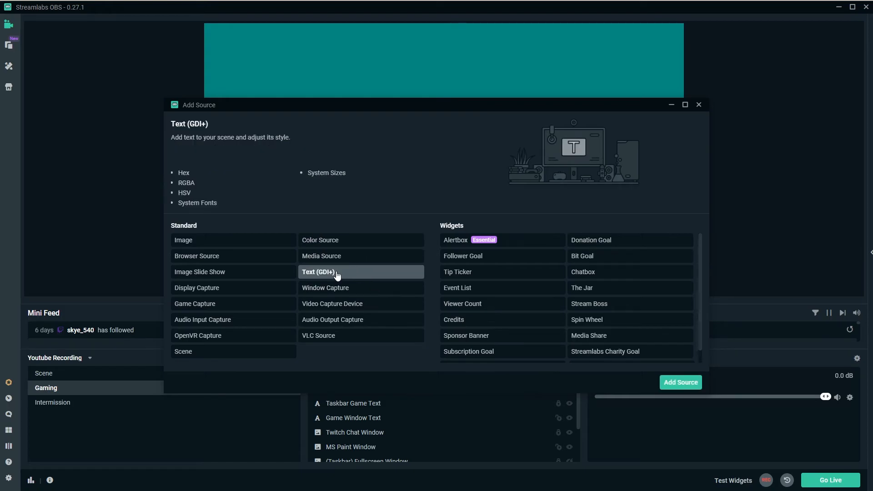
left_click(680, 382)
left_click(363, 247)
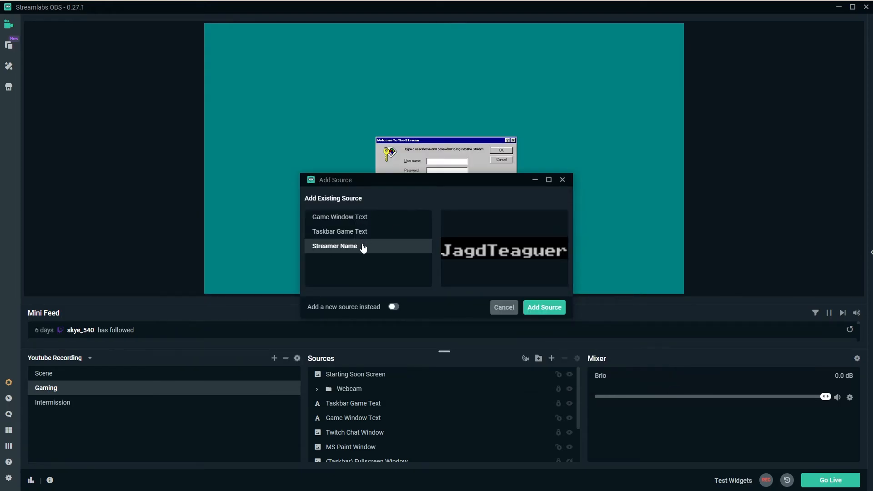
left_click(394, 307)
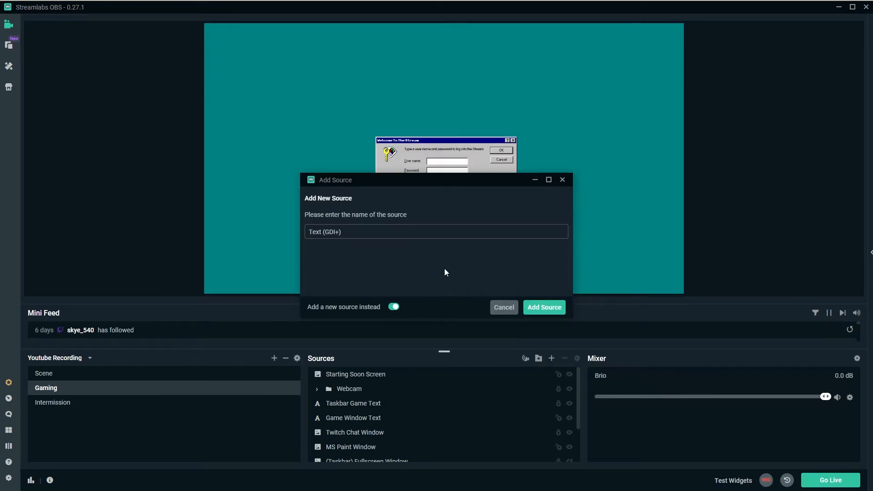
key("ctrl+a")
type("S")
left_click(543, 307)
Set the username text's font family to Microsoft Sans Serif
left_click(421, 199)
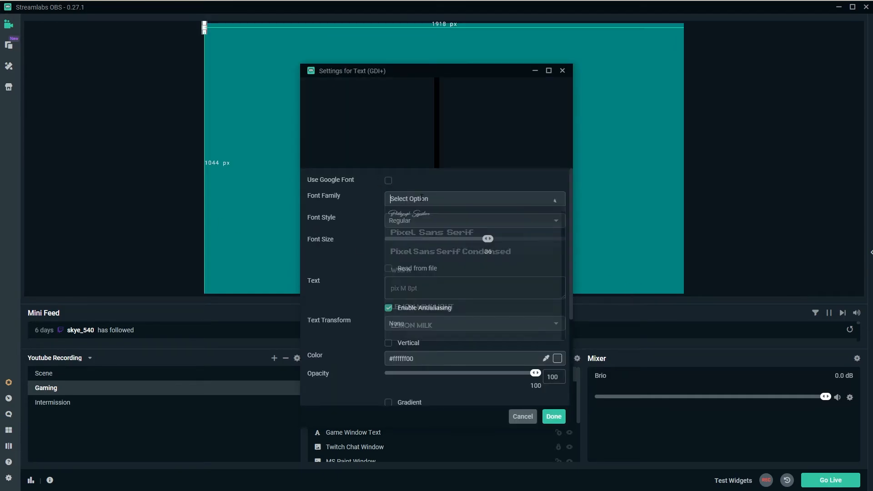
type("mic")
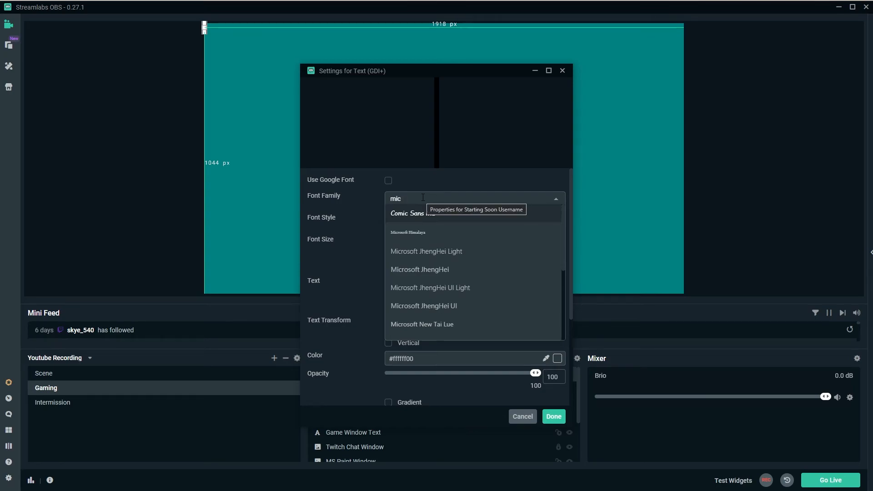
type("ri")
key("BackSpace")
type("os")
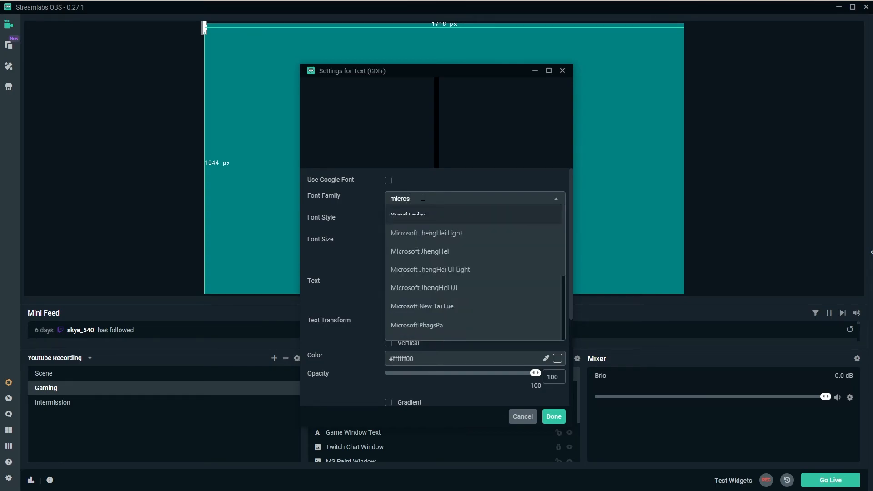
type("oft sans")
left_click(434, 215)
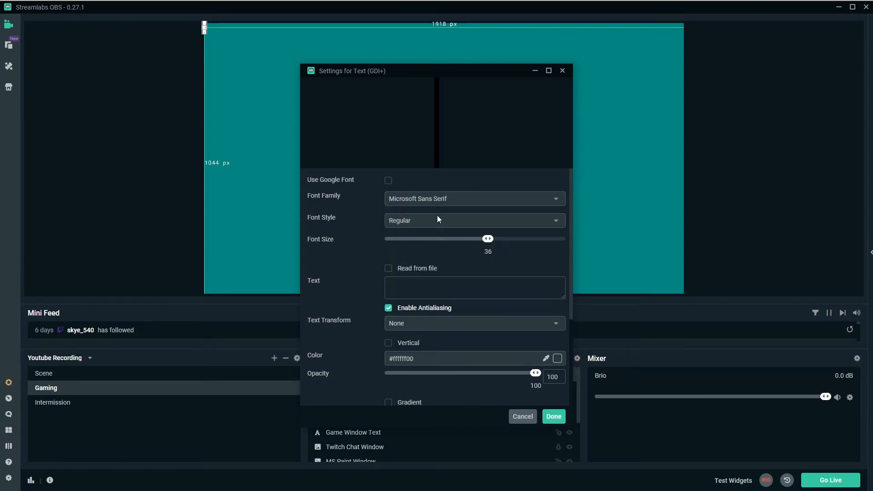
Enter the streamer's name as the text, compare it with antialiasing off, and leave antialiasing enabled
left_click(416, 289)
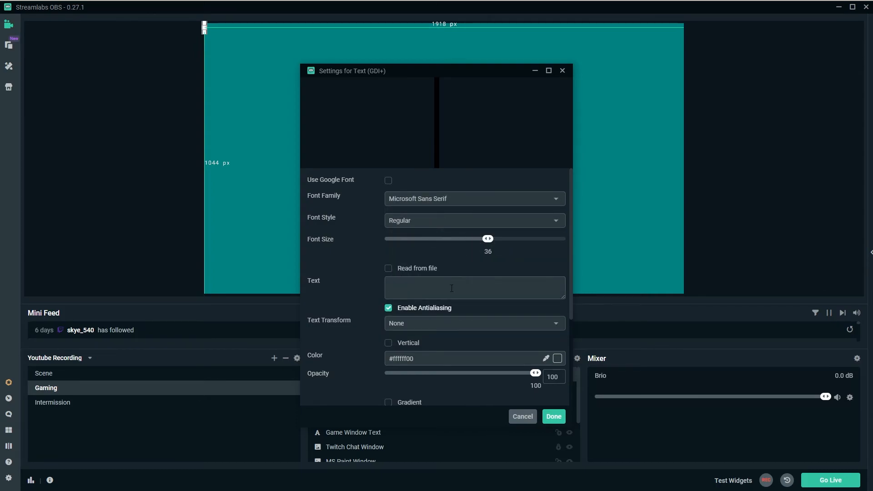
type("JagdTeaguer")
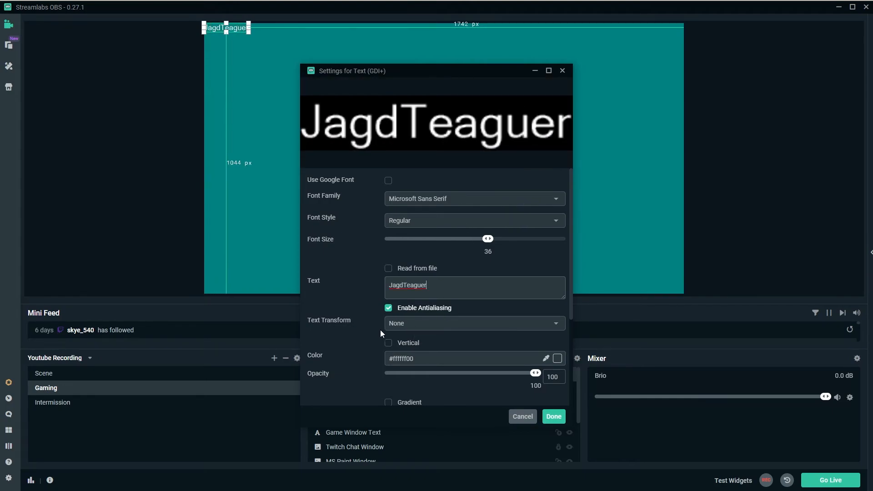
left_click(388, 309)
left_click(388, 309)
left_click(389, 309)
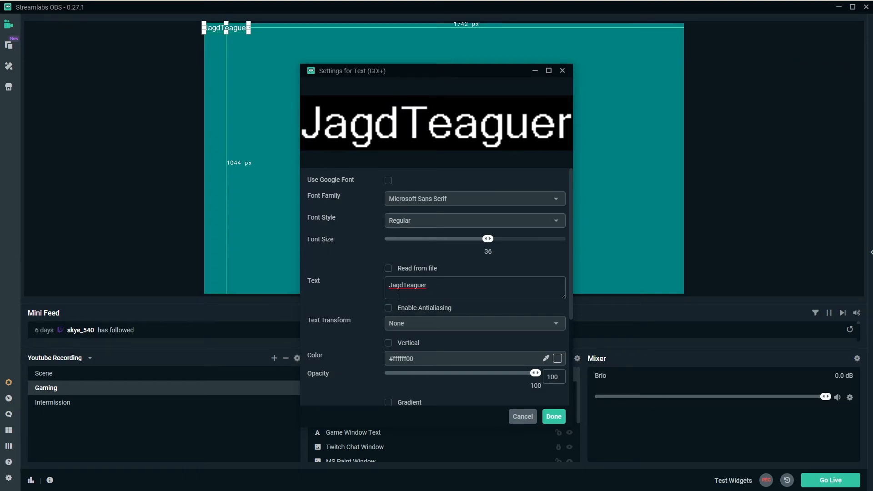
left_click(389, 310)
Change the username text's color to black
scroll(462, 328, "down", 1)
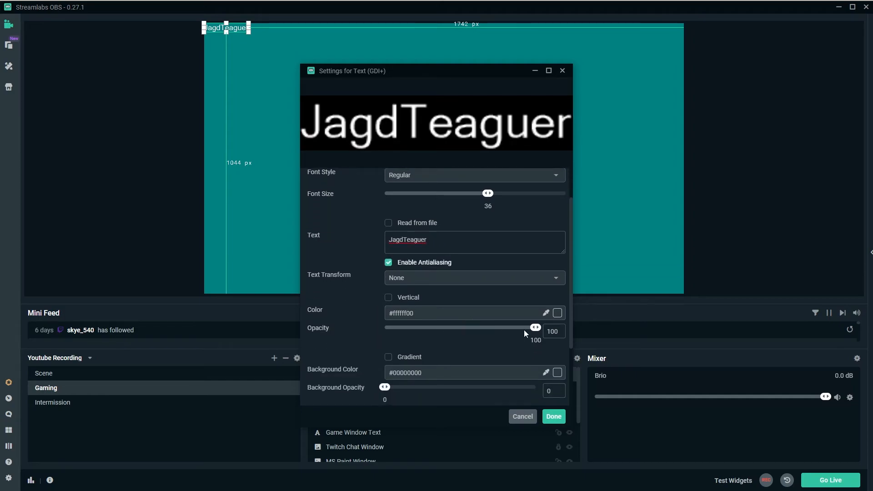
left_click(557, 313)
left_click(439, 374)
scroll(522, 327, "down", 3)
left_click(469, 312)
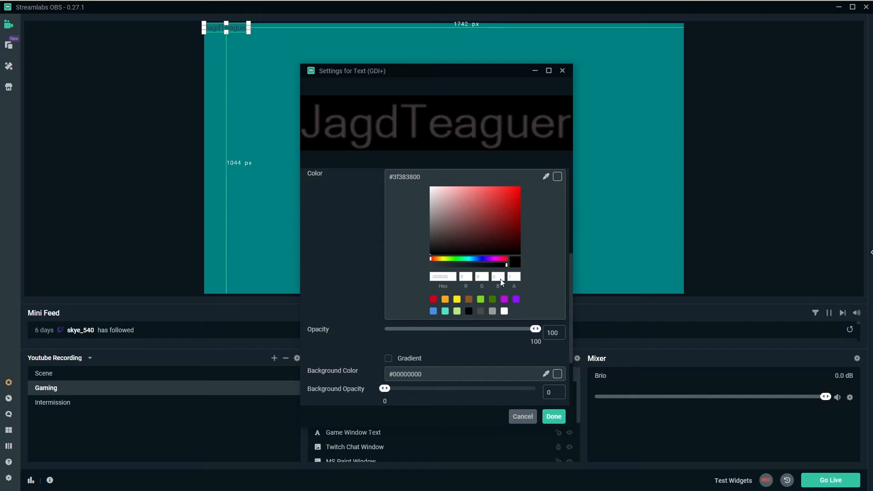
left_click(557, 177)
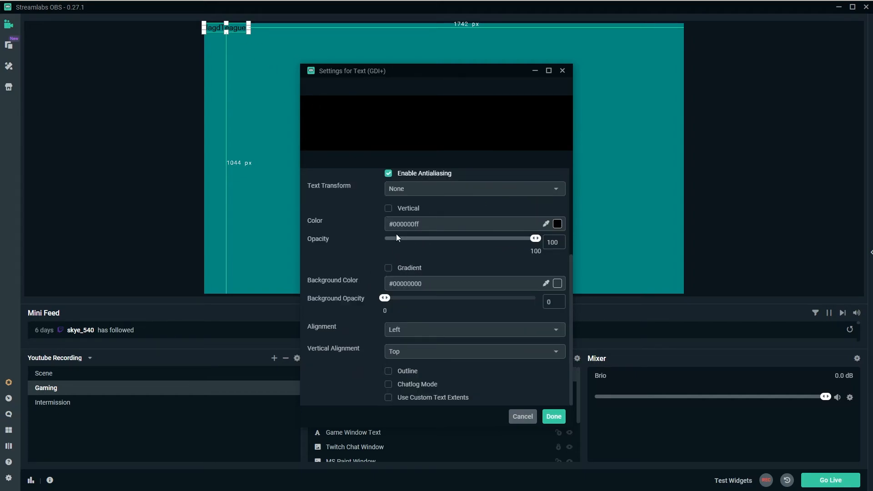
Set the font size to 24, confirm the text settings, and move the text into the login window's User name field
scroll(335, 259, "up", 3)
left_click(475, 238)
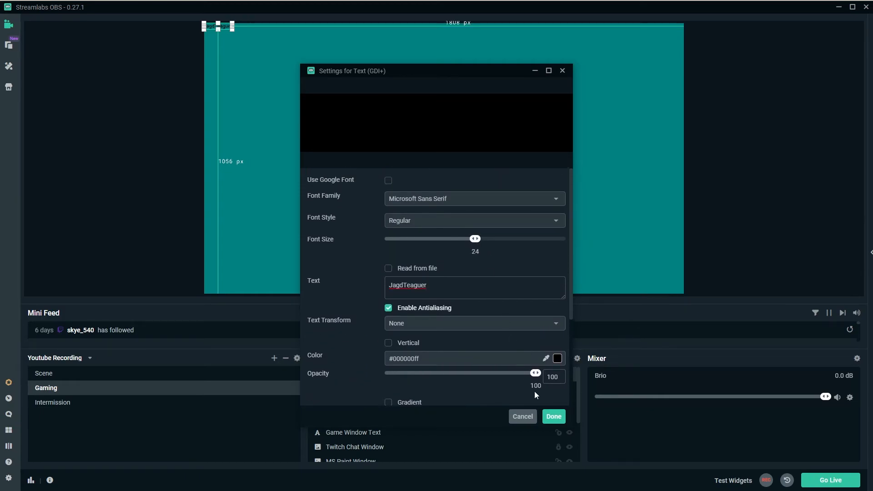
scroll(537, 393, "down", 3)
left_click(554, 416)
left_click_drag(226, 28, 448, 161)
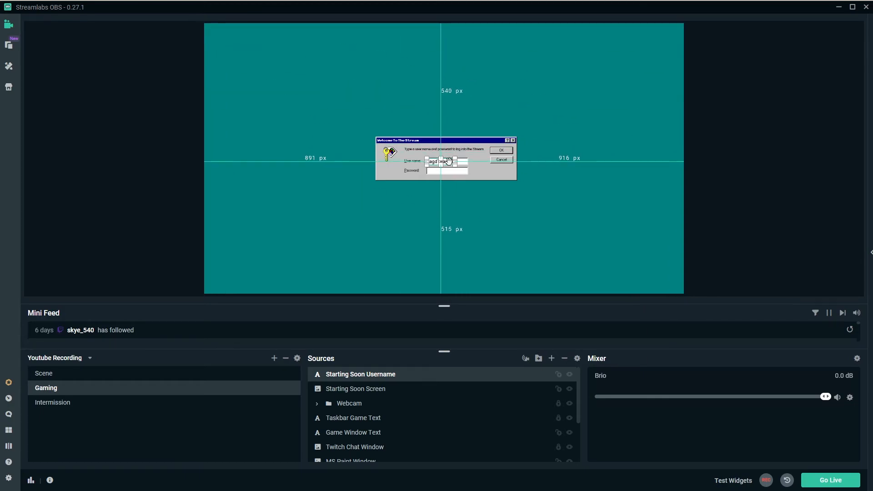
left_click(131, 191)
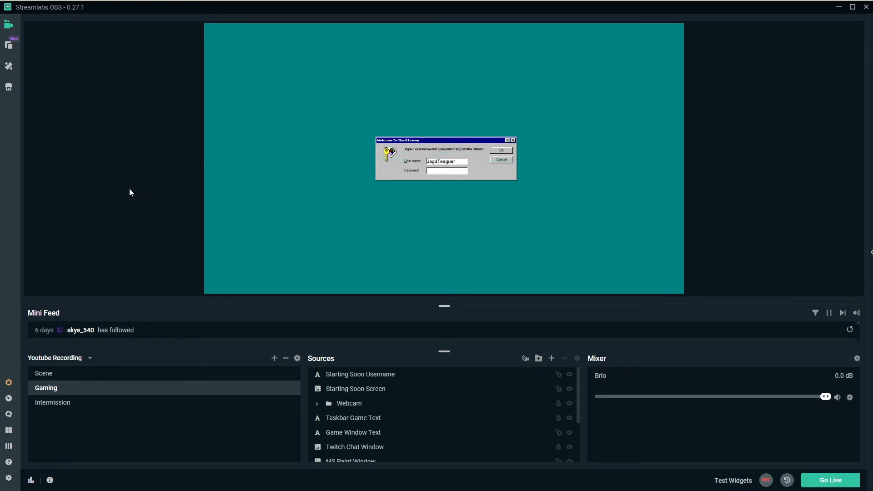
Reopen the Starting Soon Username properties and reduce the font size so the text fits inside the User name field
left_click(443, 161)
right_click(445, 163)
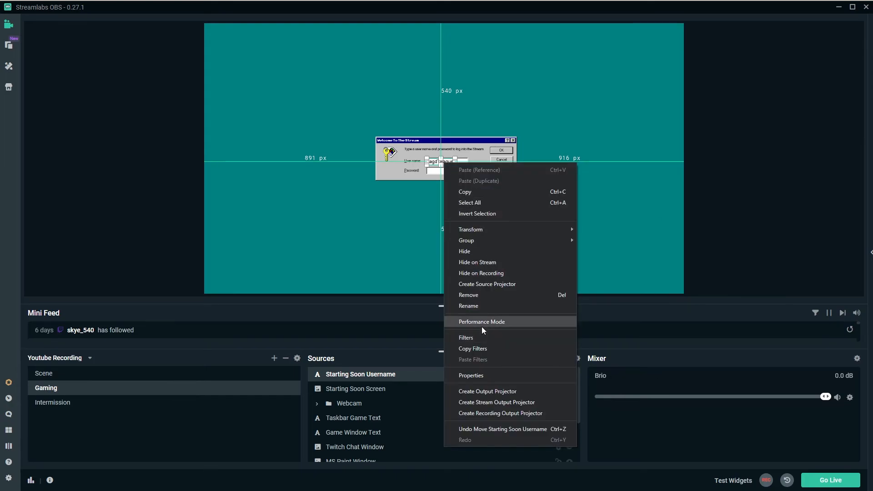
left_click(485, 376)
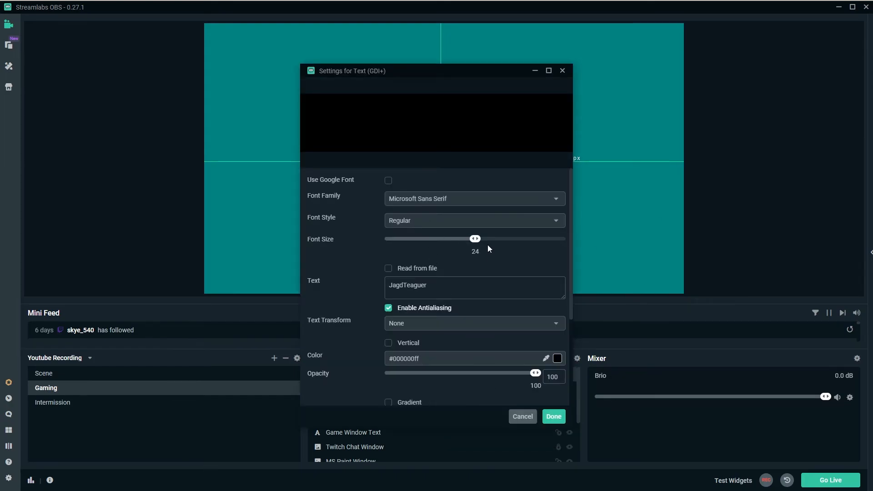
left_click_drag(475, 241, 466, 241)
left_click(552, 416)
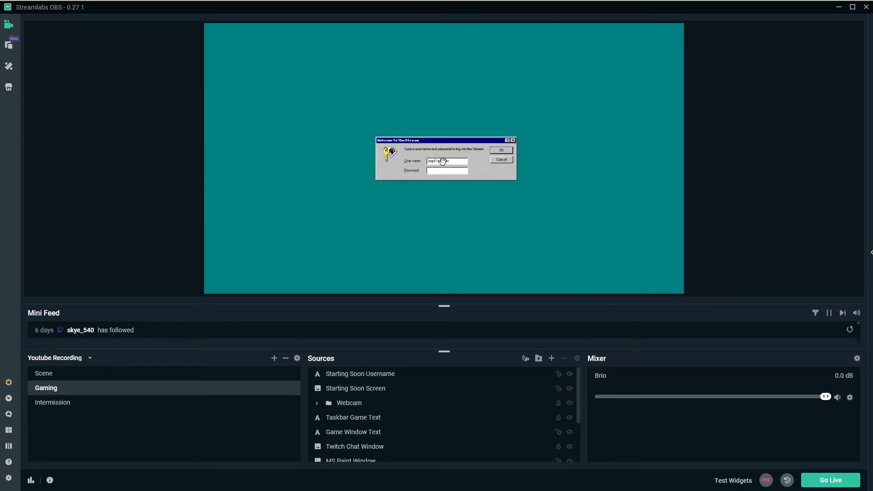
Lock the Starting Soon Screen source and undo the accidental move of the MS Paint Window
left_click(442, 160)
left_click(559, 388)
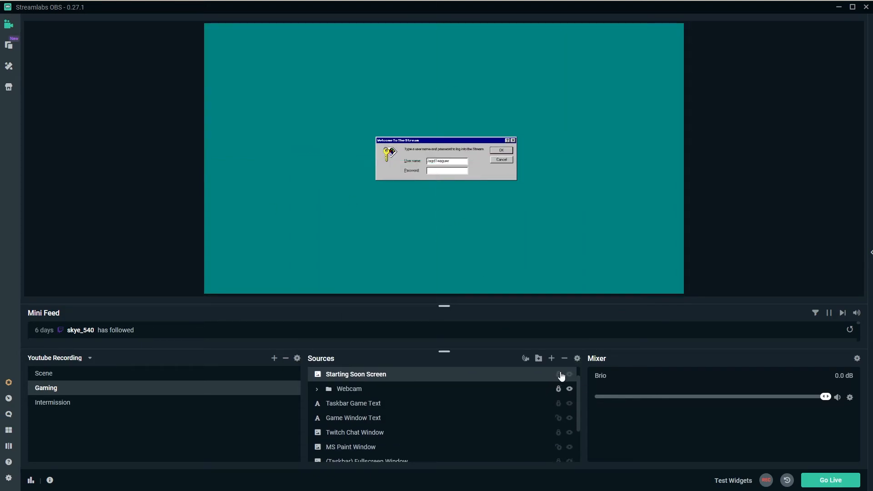
scroll(418, 385, "up", 1)
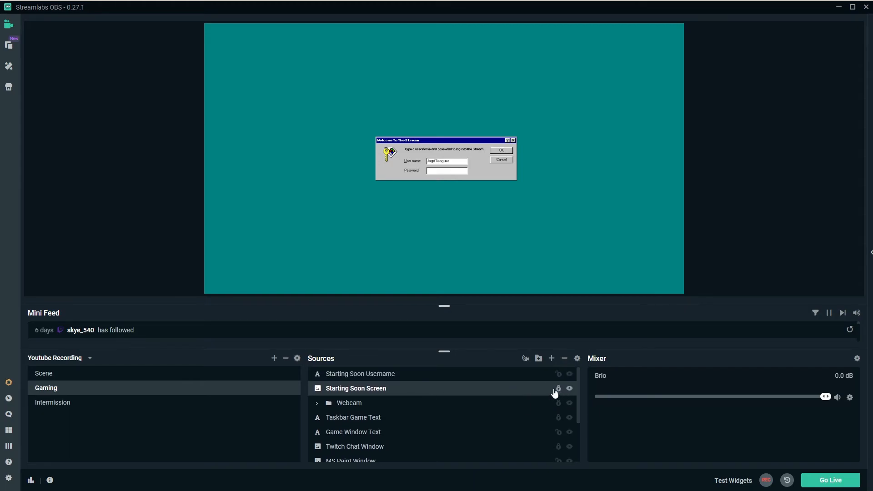
left_click(437, 159)
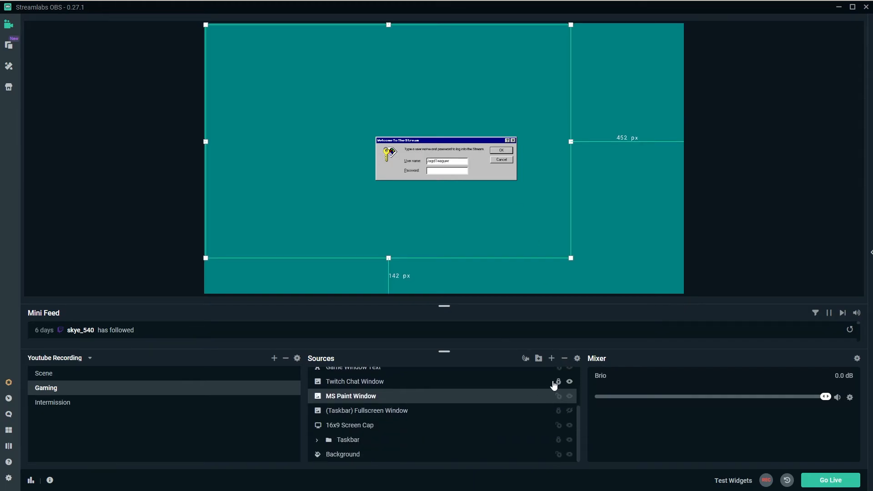
key("ctrl+z")
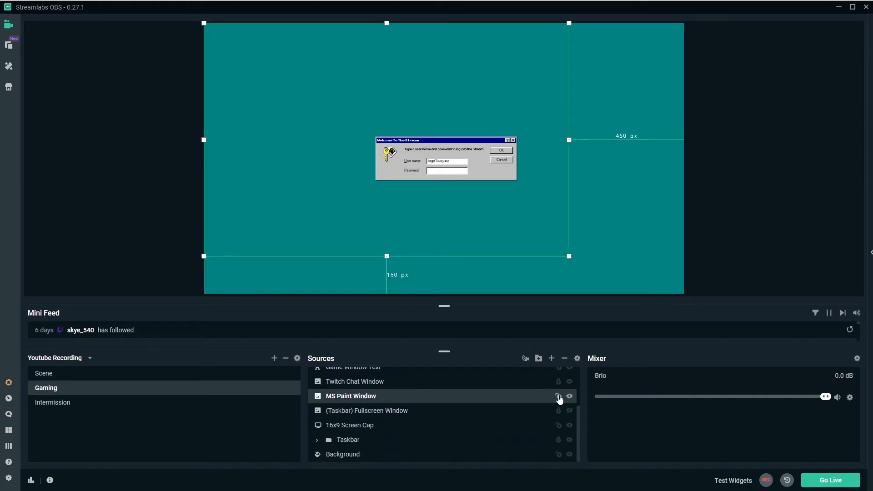
Lock the MS Paint Window, Background and Game Window Text sources
left_click(559, 396)
left_click(559, 454)
scroll(503, 417, "up", 2)
scroll(528, 423, "down", 1)
left_click(558, 389)
scroll(508, 414, "down", 1)
scroll(510, 413, "up", 4)
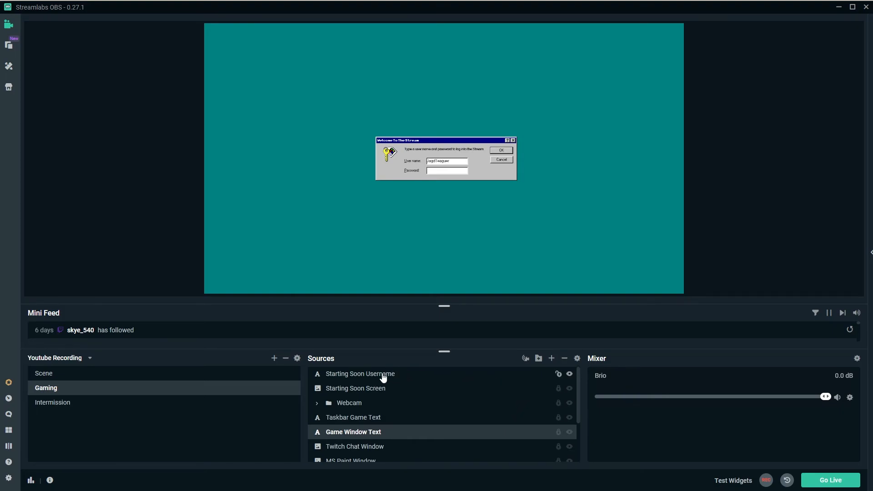
Select the Starting Soon Username text and nudge it into alignment inside the login window's User name field
left_click(383, 378)
left_click_drag(442, 162, 444, 161)
left_click(274, 176)
left_click(445, 160)
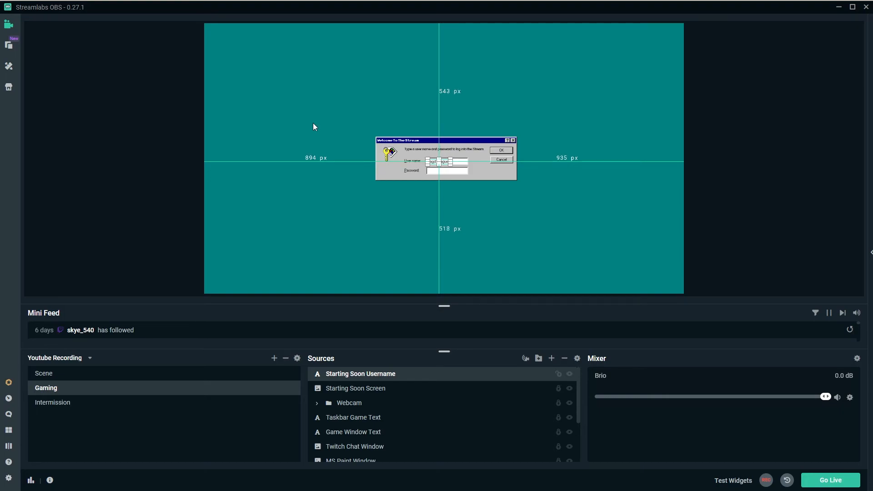
left_click(89, 176)
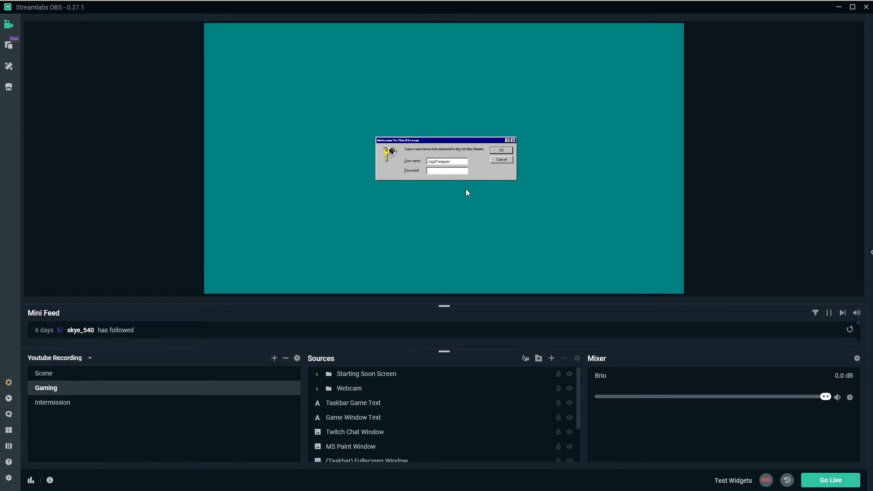
Hide the Starting Soon Screen group and add a new Image source named "Stream Ending Screen"
left_click(570, 374)
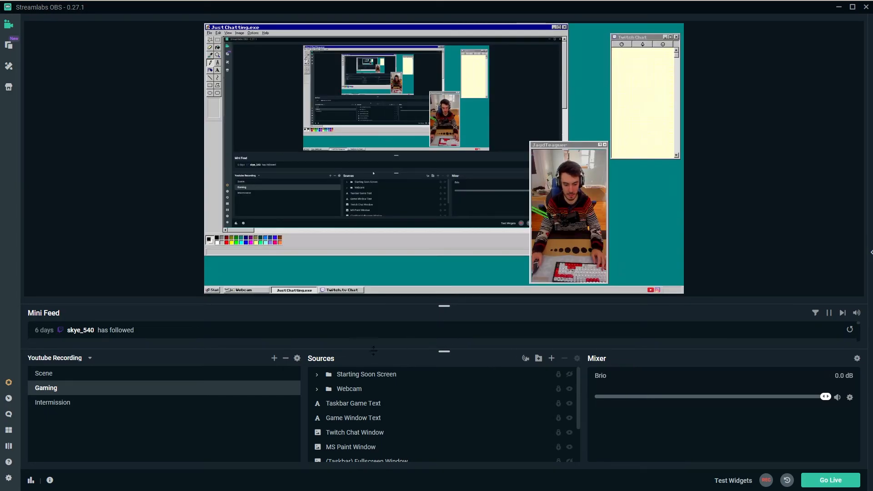
left_click(552, 358)
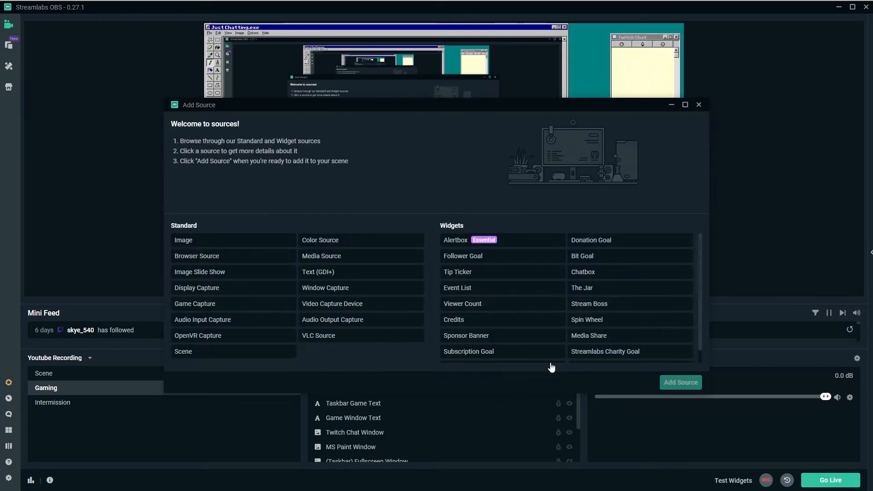
left_click(255, 245)
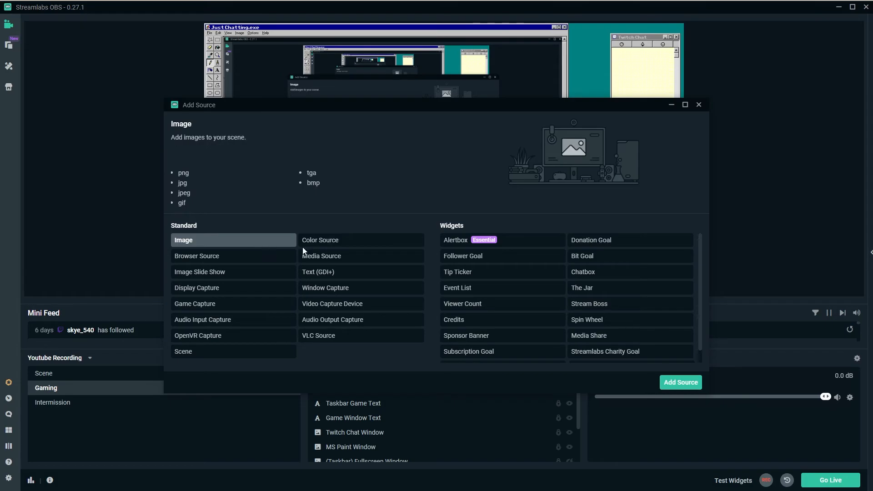
left_click(680, 383)
left_click(393, 307)
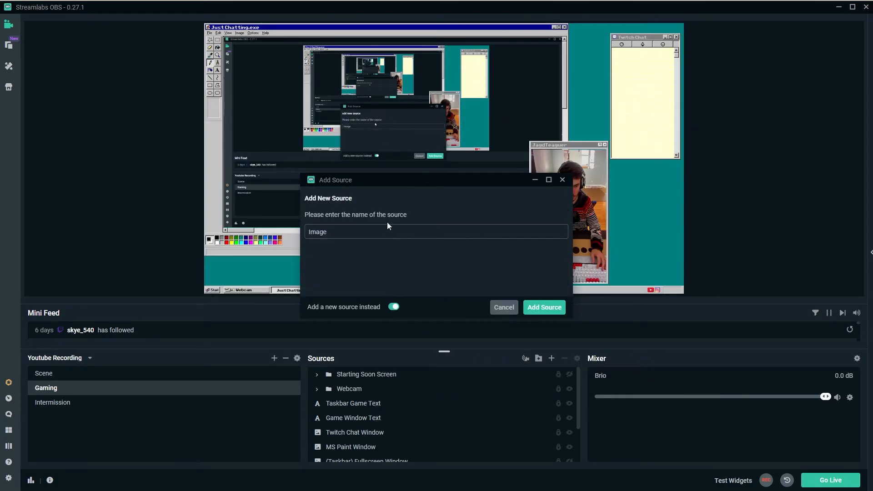
key("ctrl+a")
type("Stream ene")
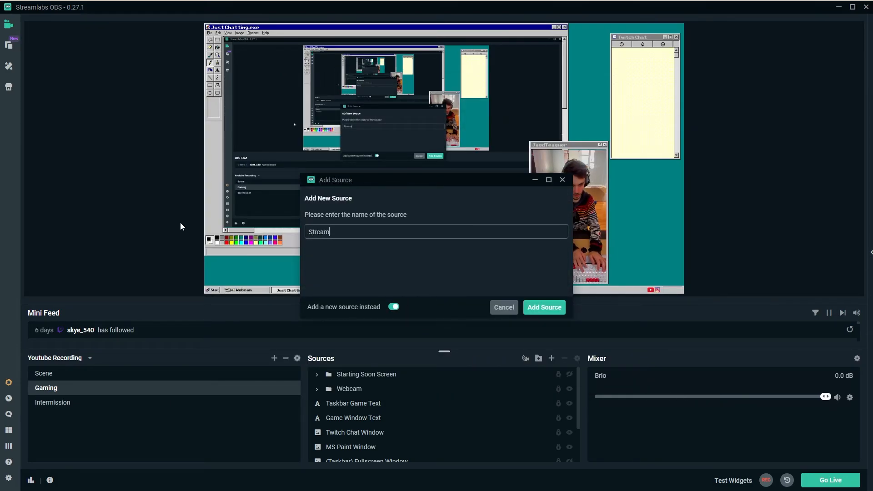
key("BackSpace")
type("ding")
key("BackSpace")
key("BackSpace")
key("BackSpace")
key("BackSpace")
key("BackSpace")
key("BackSpace")
type("Ending Screen")
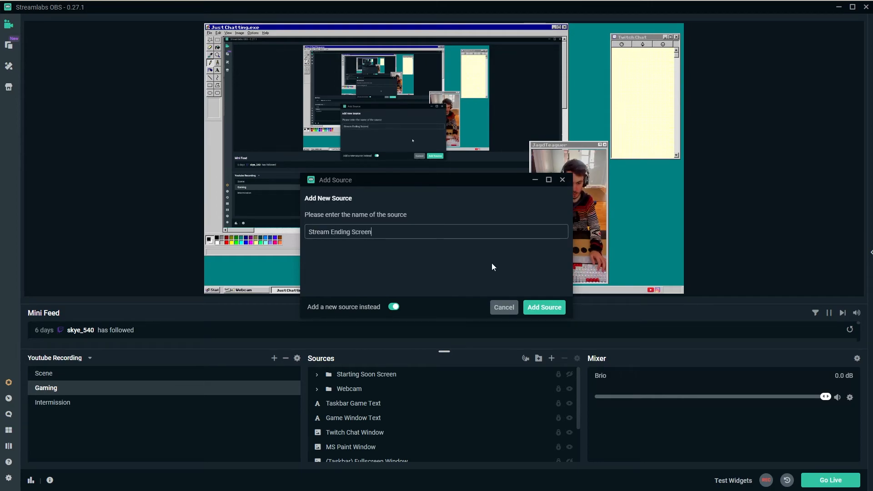
left_click(544, 307)
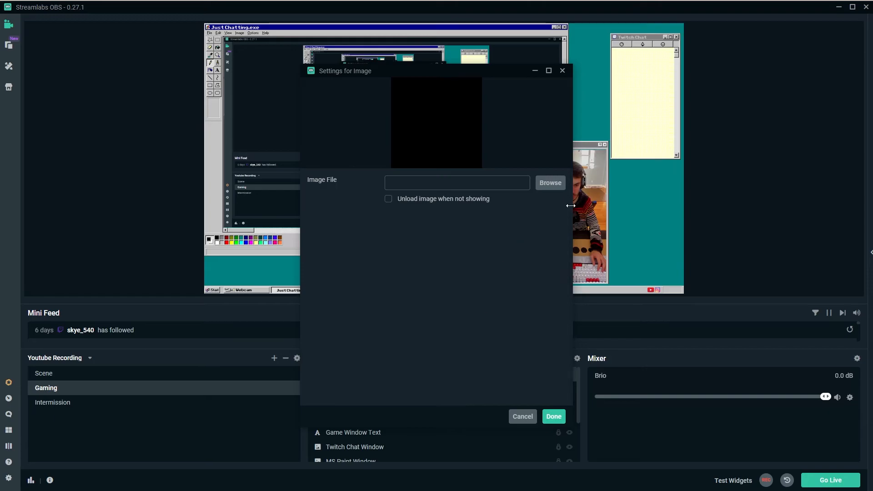
Load the Win9x Ending Screen image from the Starting Ending Offline folder into the Stream Ending Screen source
left_click(550, 182)
left_click(301, 176)
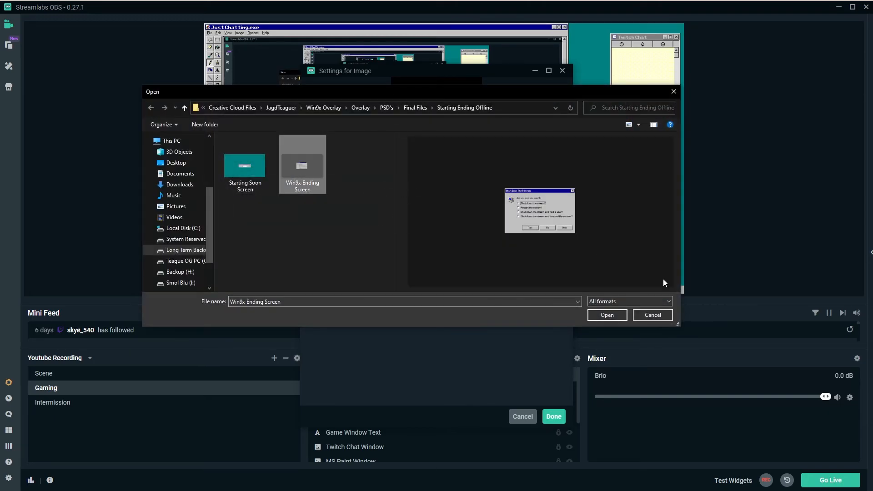
left_click(605, 315)
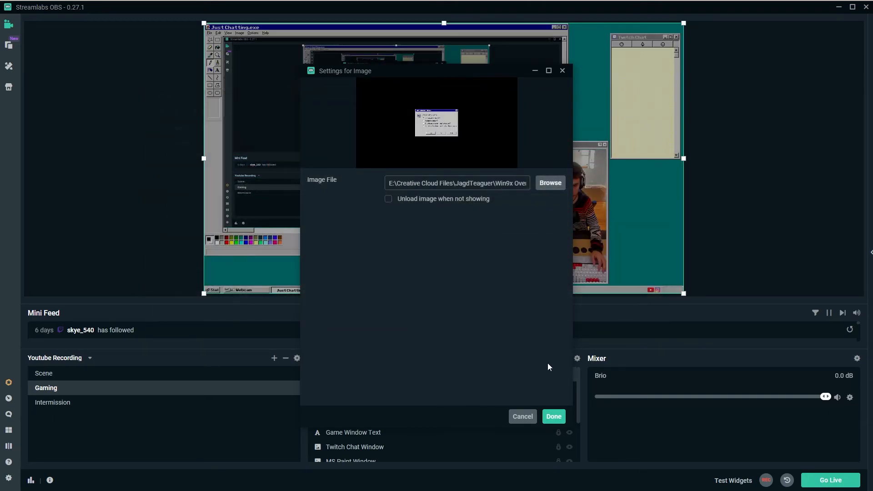
Confirm the Stream Ending Screen image, lock its source, and hide it after previewing the overlay
left_click(553, 416)
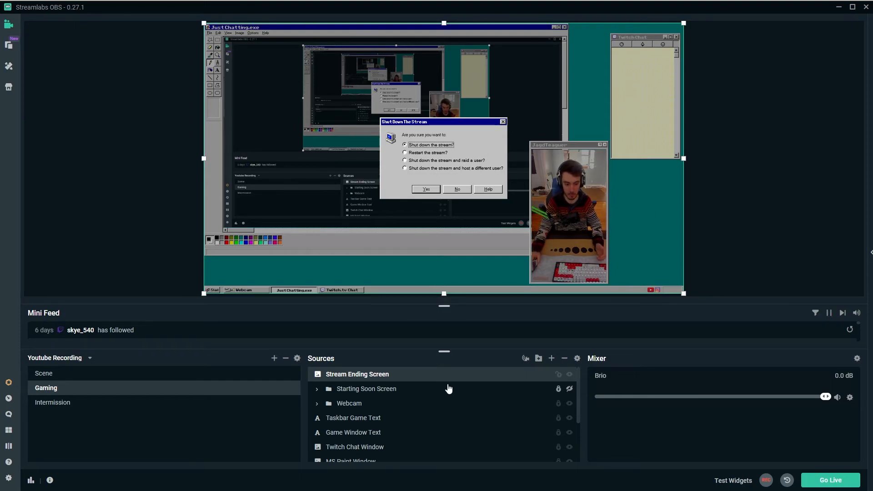
left_click(559, 374)
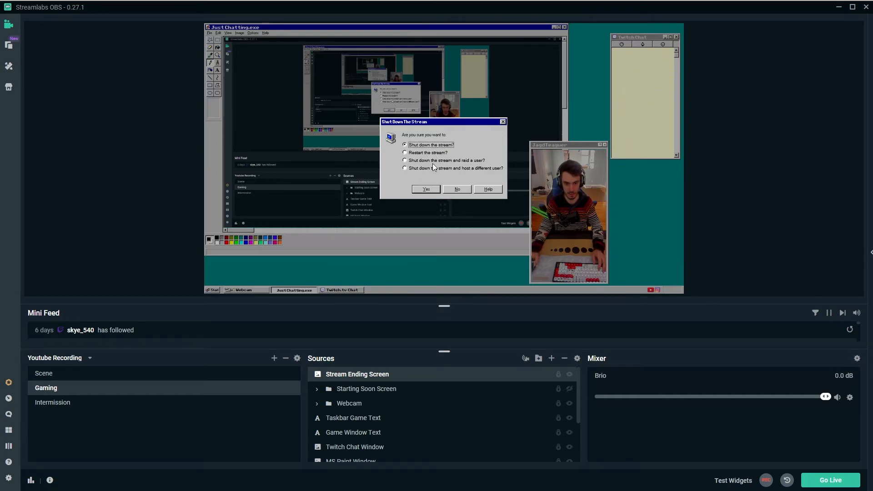
left_click(514, 111)
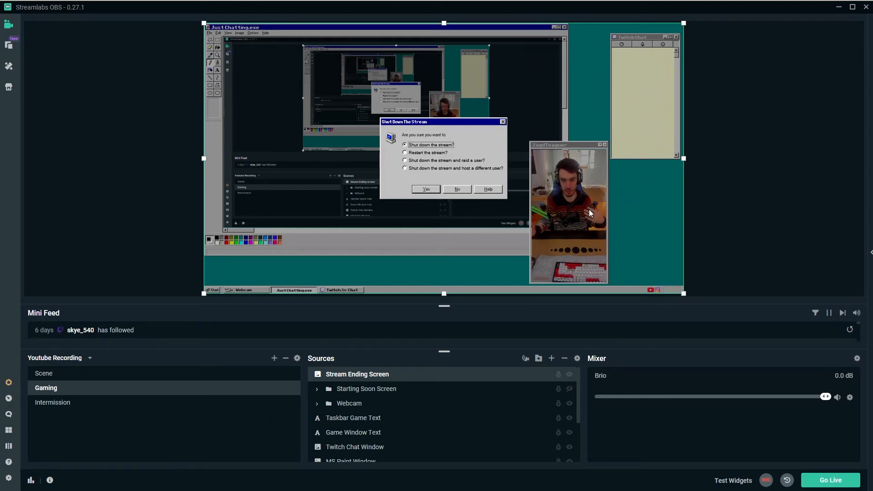
left_click(569, 376)
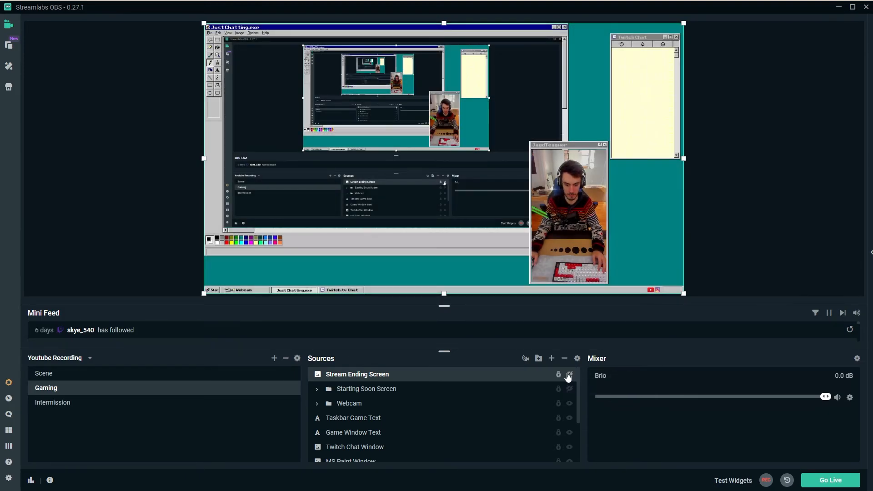
left_click(569, 376)
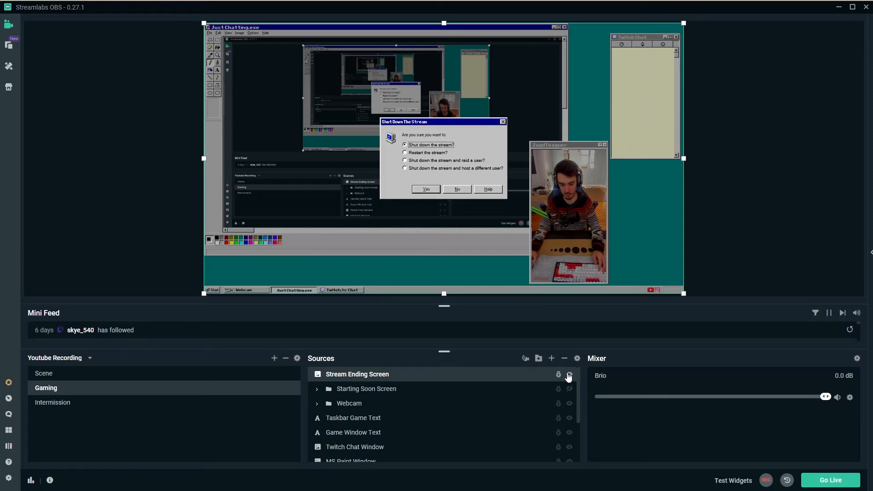
left_click(569, 375)
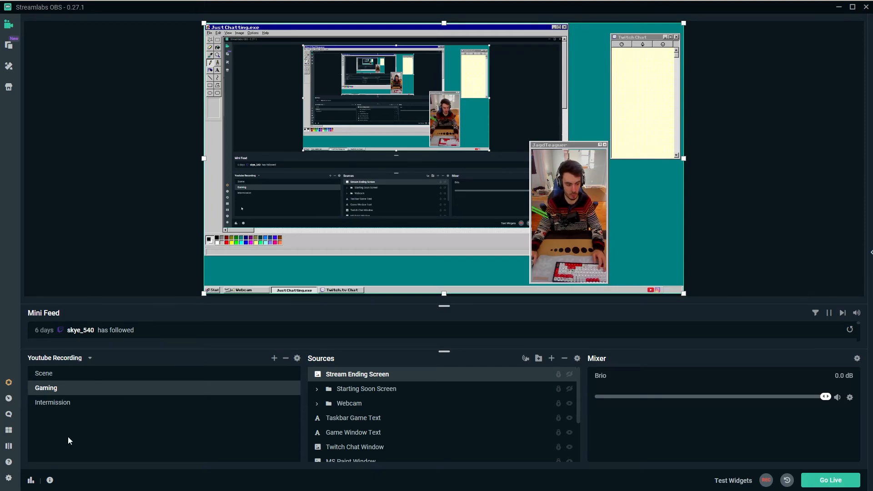
Create a new scene named "BRB"
left_click(274, 358)
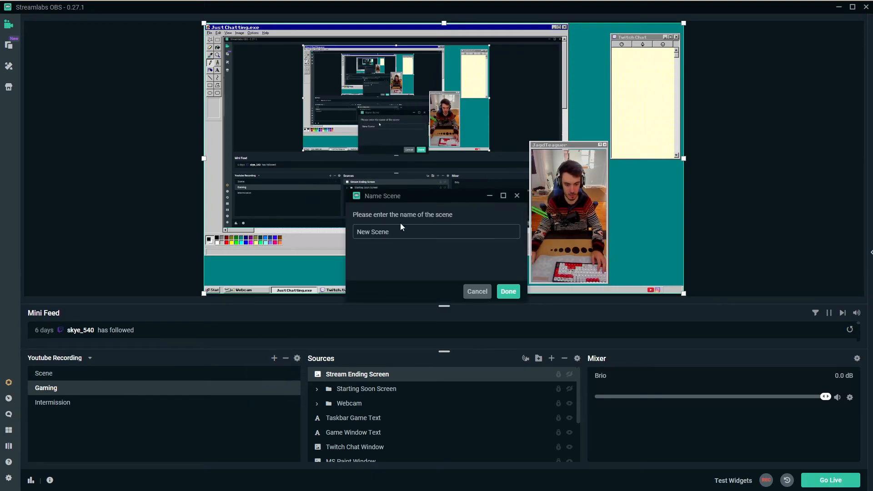
type("We")
key("BackSpace")
key("BackSpace")
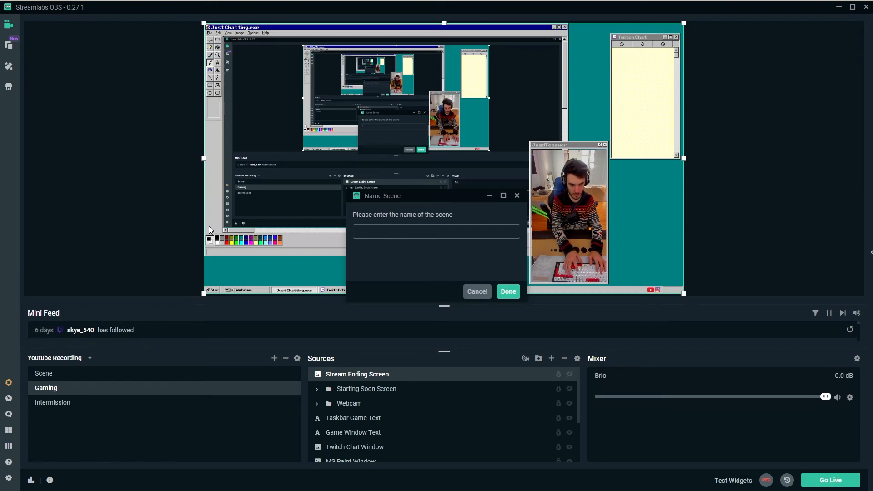
type("BRB ")
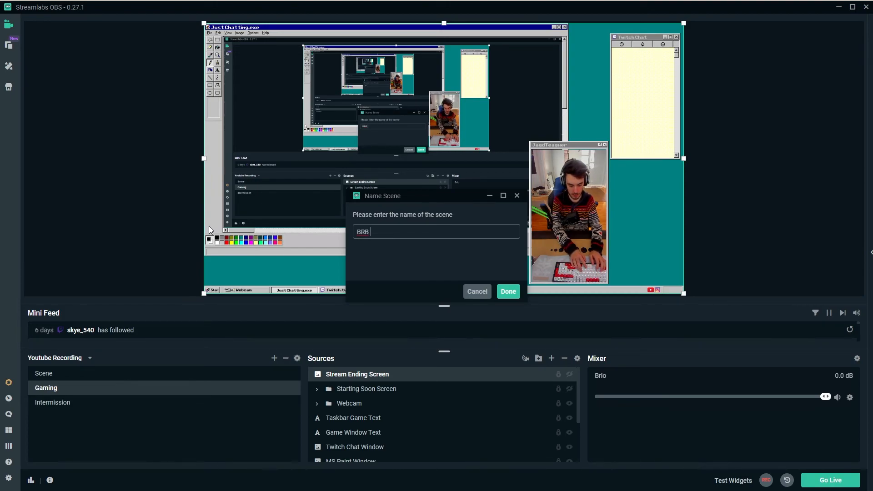
type("Sc")
key("BackSpace")
key("BackSpace")
key("BackSpace")
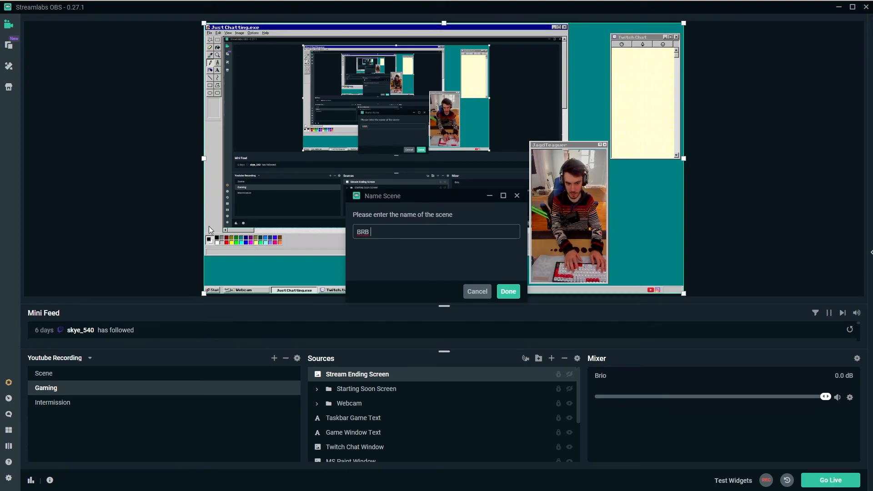
left_click(509, 292)
Add the existing Taskbar image source to the BRB scene and place it along the canvas's bottom edge
left_click(551, 358)
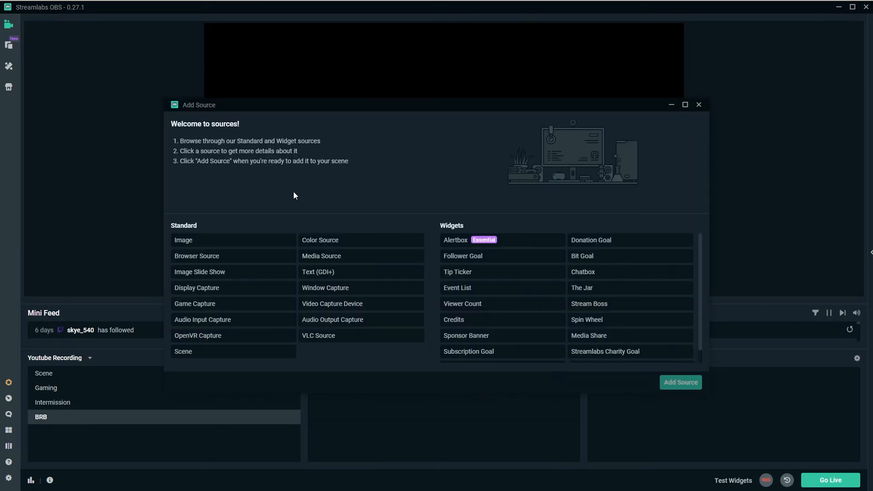
left_click(214, 247)
left_click(677, 384)
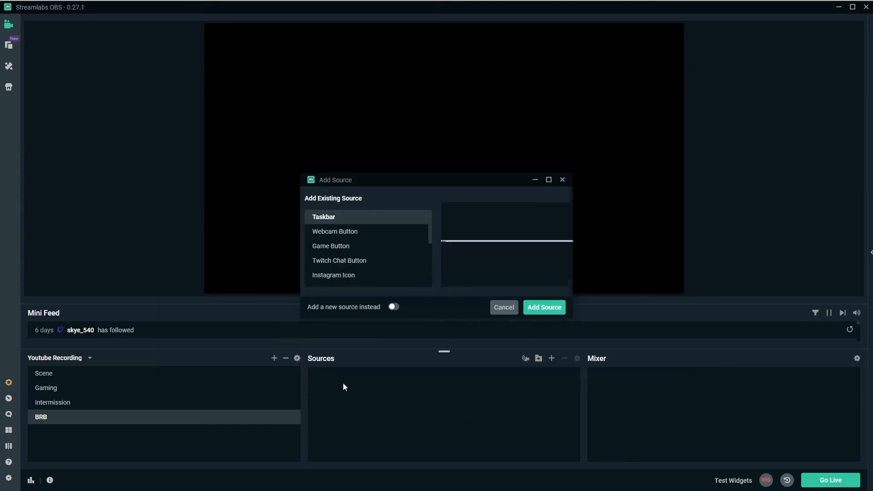
scroll(354, 273, "down", 2)
scroll(353, 264, "up", 2)
left_click(532, 308)
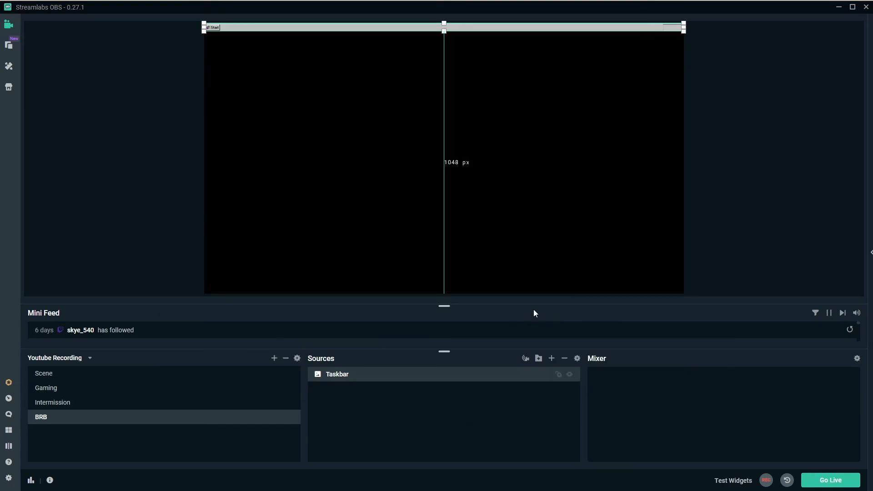
left_click_drag(473, 38, 475, 292)
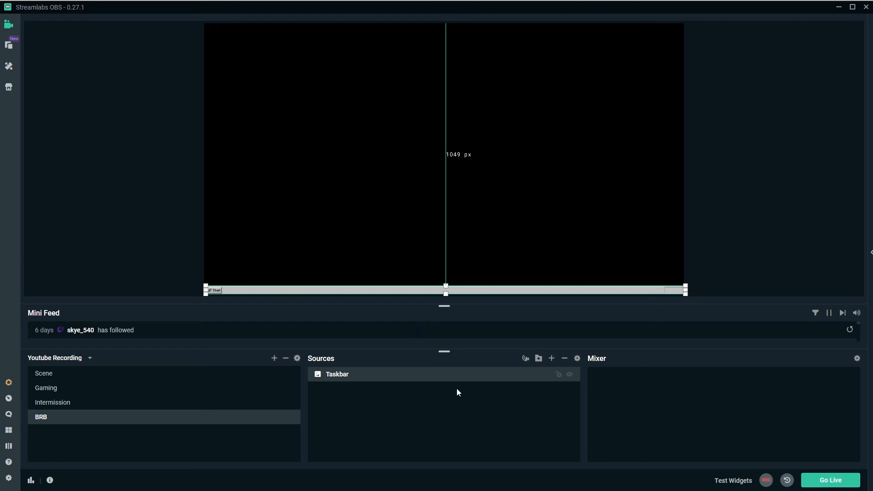
Add the existing (Taskbar) Fullscreen Window image source to the BRB scene
left_click(552, 358)
left_click(236, 244)
left_click(684, 382)
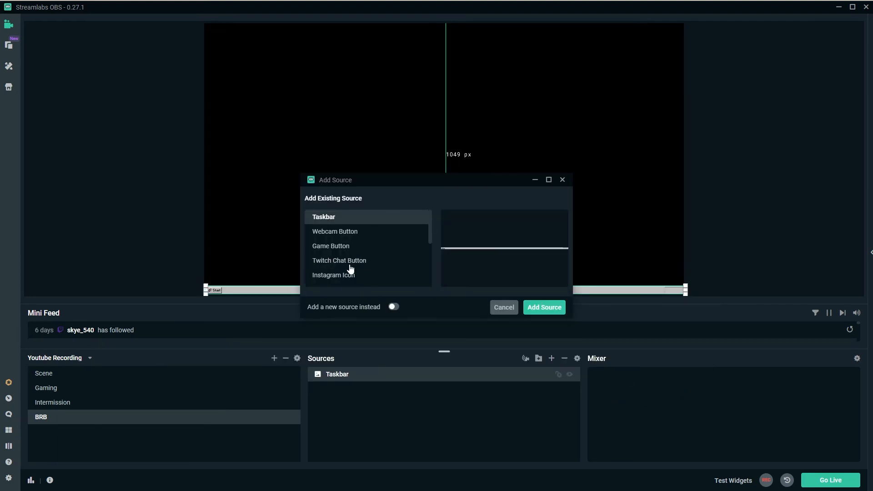
scroll(353, 263, "down", 2)
left_click(358, 231)
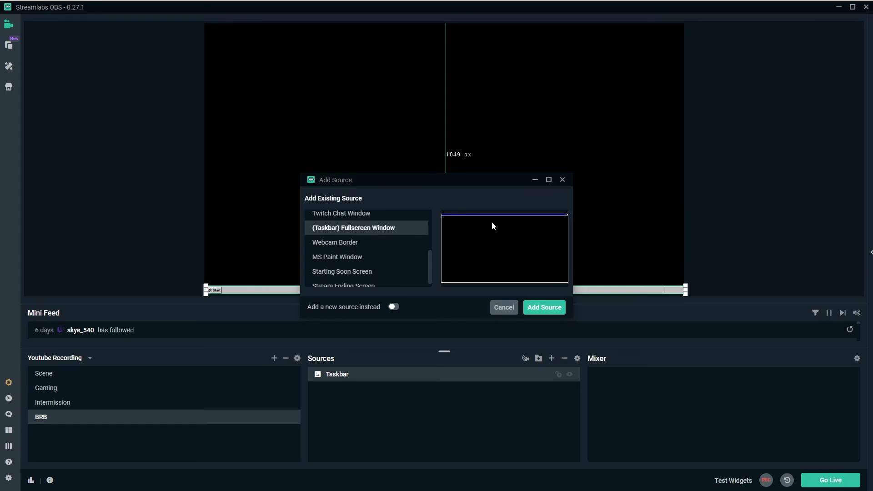
left_click(554, 311)
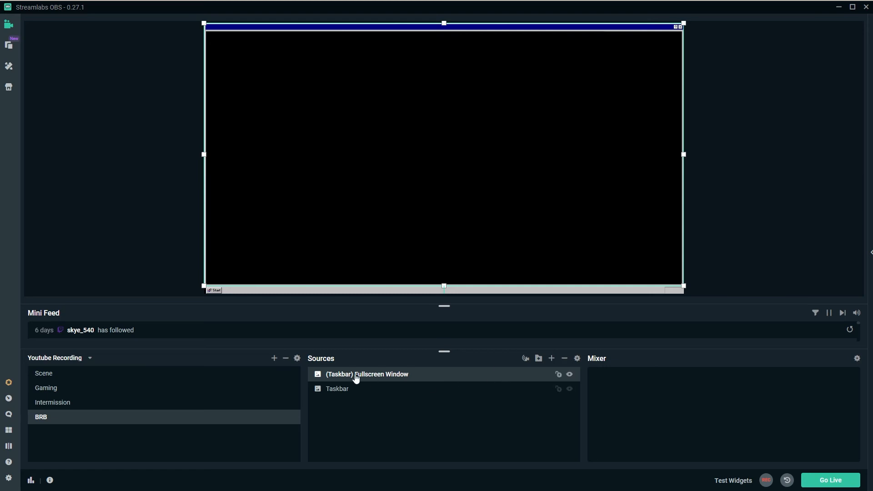
Add the existing Twitch Chat Window image source and place it in the canvas's upper-right corner
left_click(552, 358)
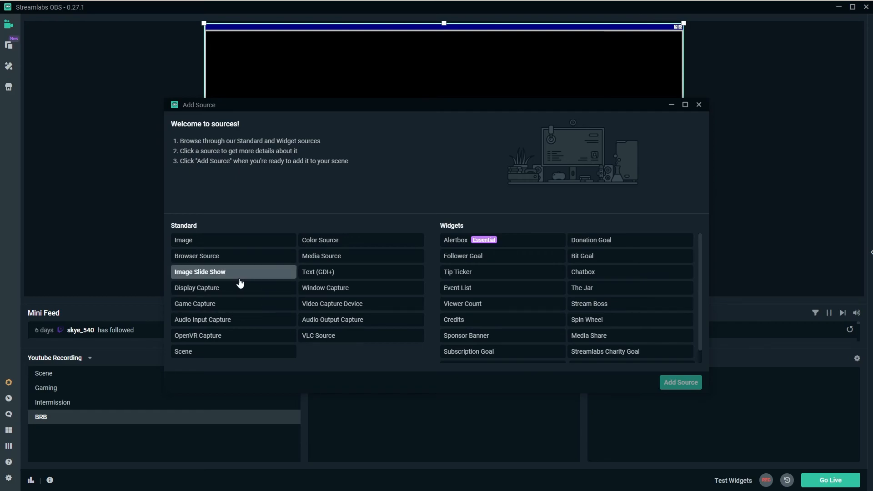
left_click(229, 241)
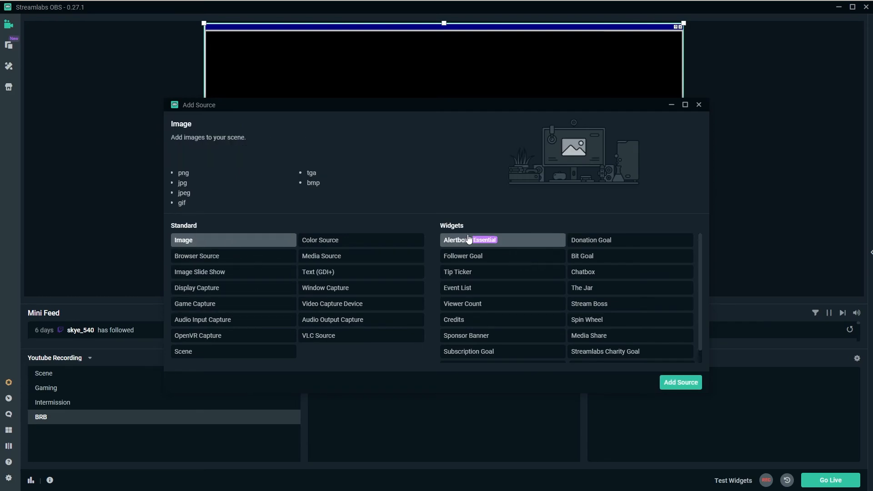
left_click(680, 382)
scroll(357, 263, "down", 5)
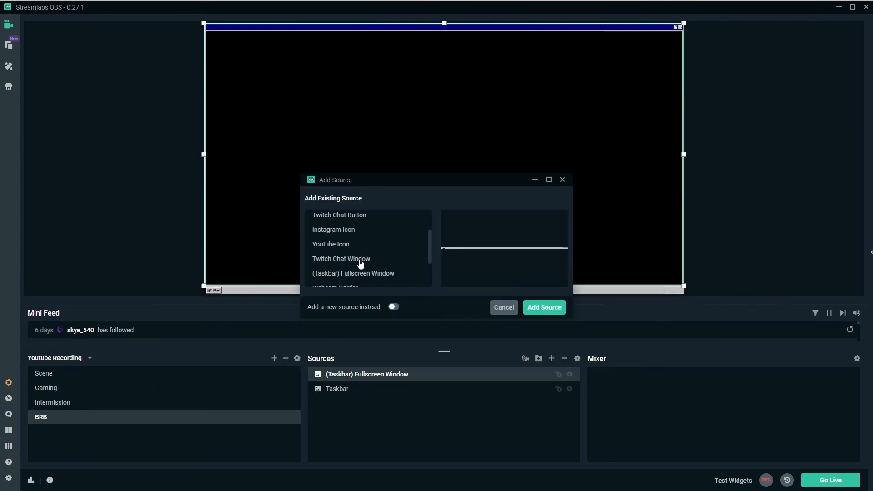
left_click(356, 214)
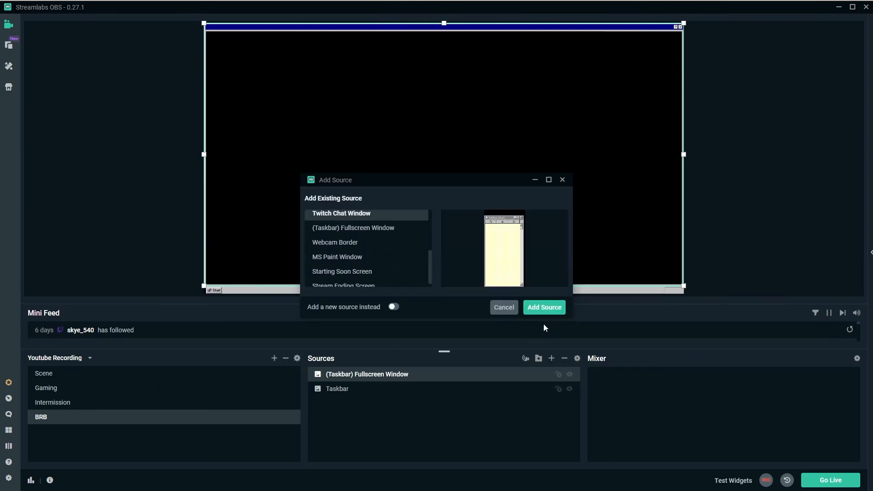
left_click(543, 308)
left_click_drag(249, 86, 656, 104)
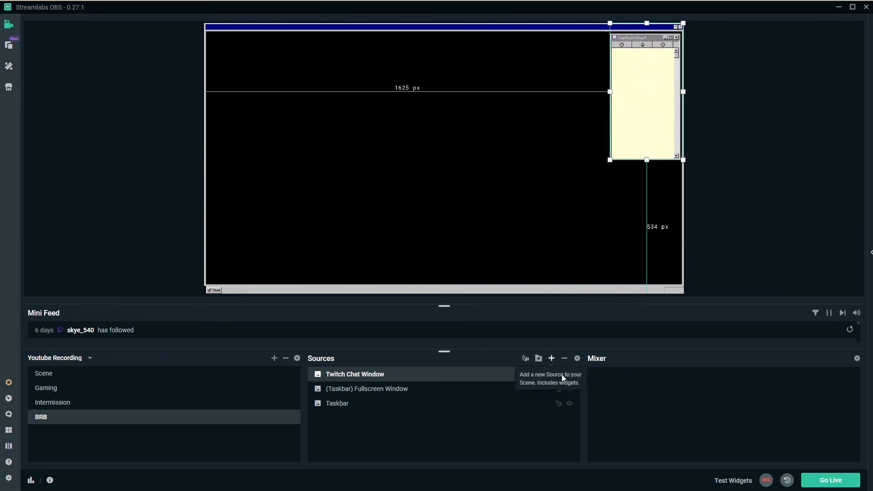
Lock the Twitch Chat Window, (Taskbar) Fullscreen Window and Taskbar sources in the BRB scene
left_click(559, 375)
left_click(558, 389)
left_click(559, 403)
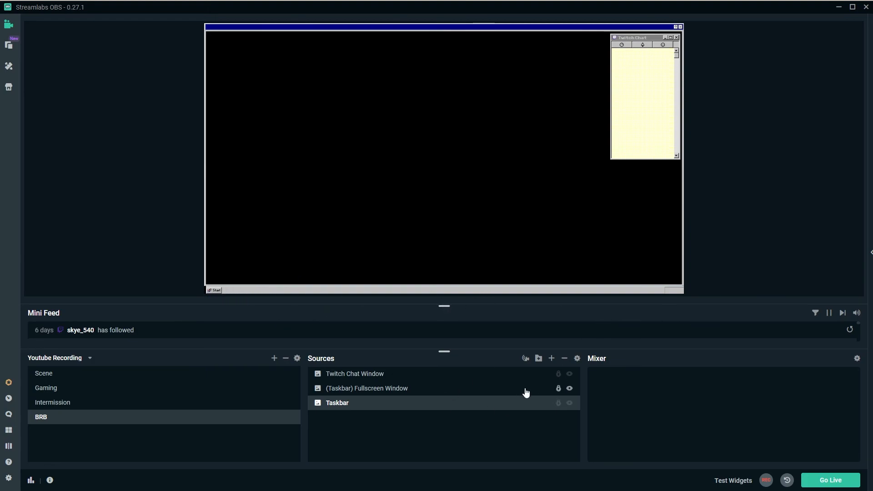
Add a new Media Source named "BRB Video" to the BRB scene
left_click(551, 358)
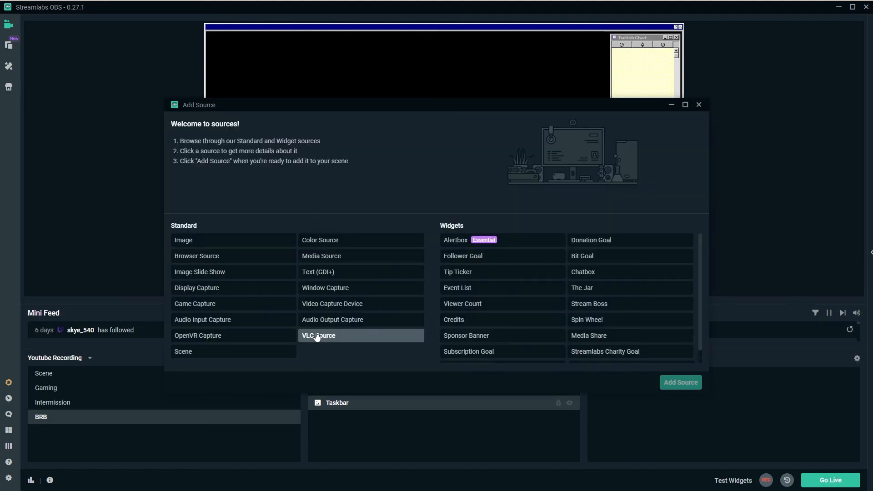
left_click(316, 259)
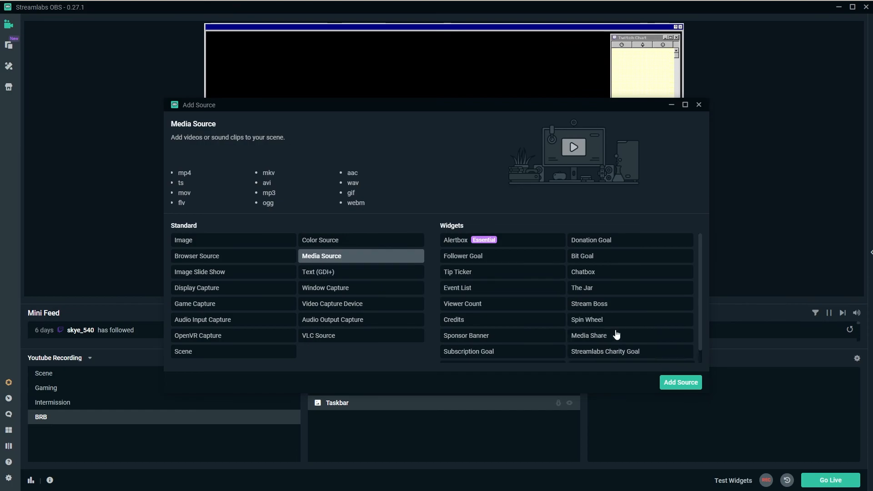
left_click(677, 382)
key("ctrl+a")
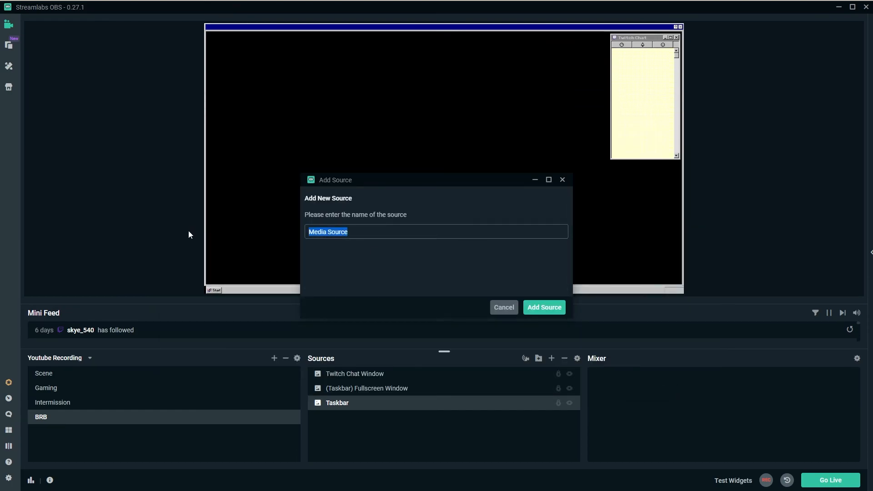
type("BRB Vid")
key("BackSpace")
key("BackSpace")
key("BackSpace")
type("Video")
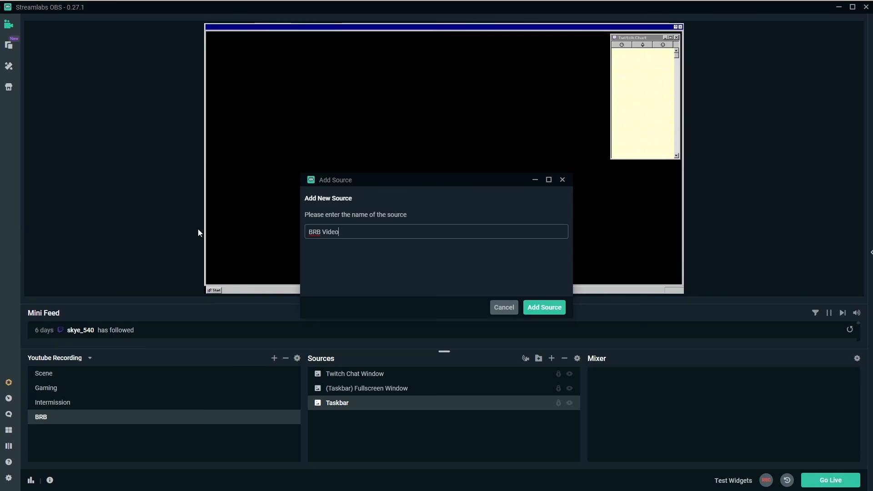
left_click(539, 308)
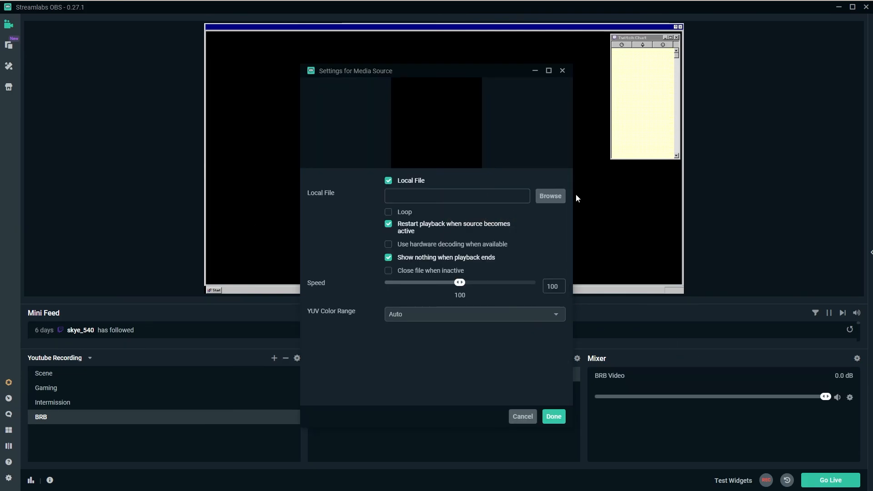
Load the Win9x BRB Screensaver video into the BRB Video source and enable Loop, leaving hardware decoding off
left_click(551, 198)
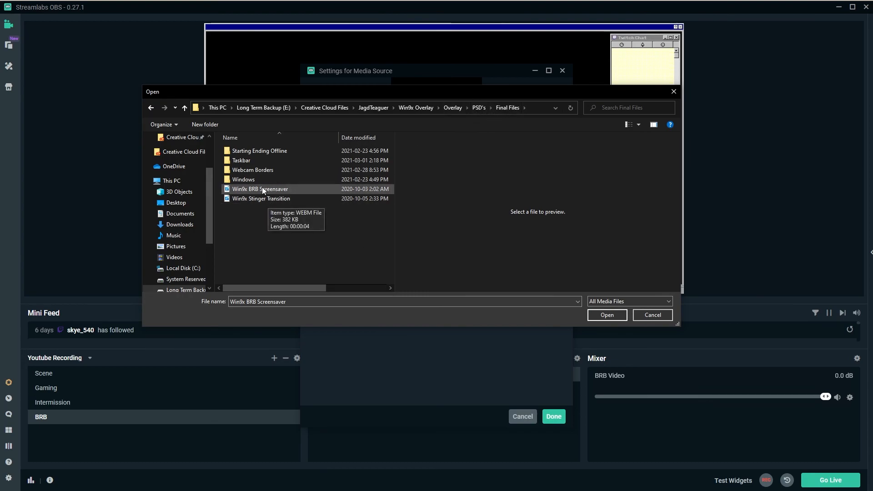
left_click(266, 190)
left_click(607, 315)
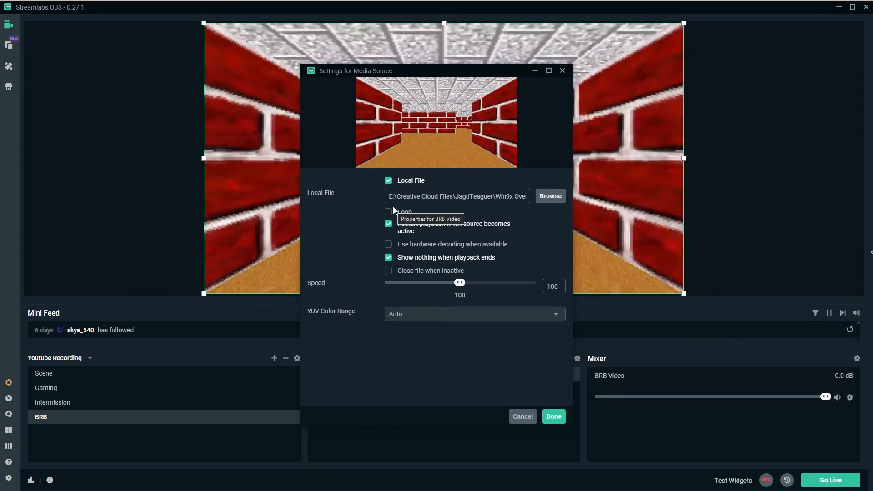
left_click(389, 212)
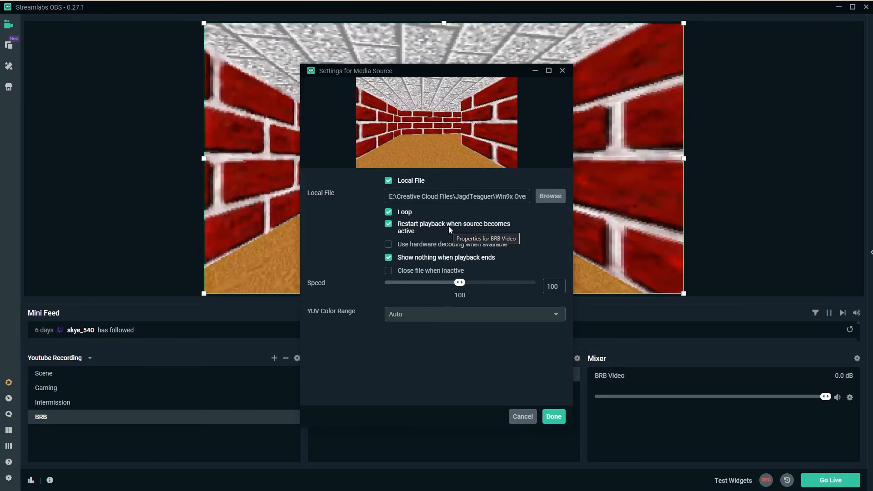
left_click(388, 212)
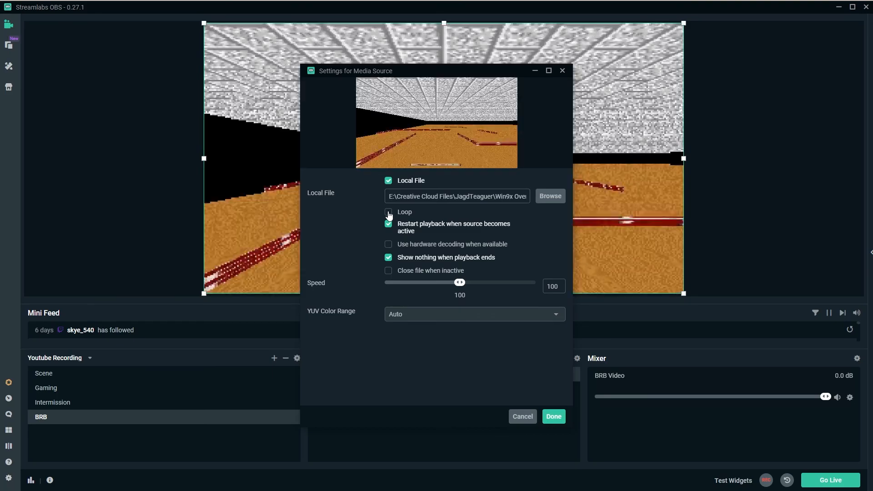
left_click(389, 213)
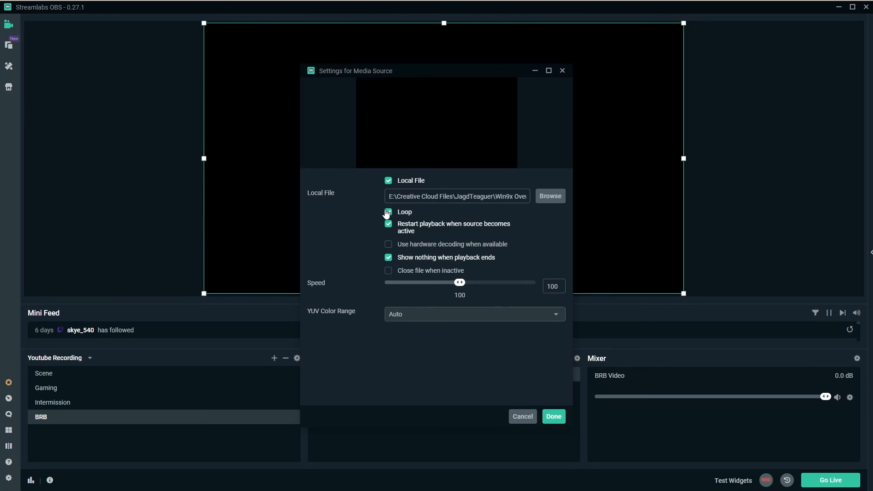
left_click(389, 245)
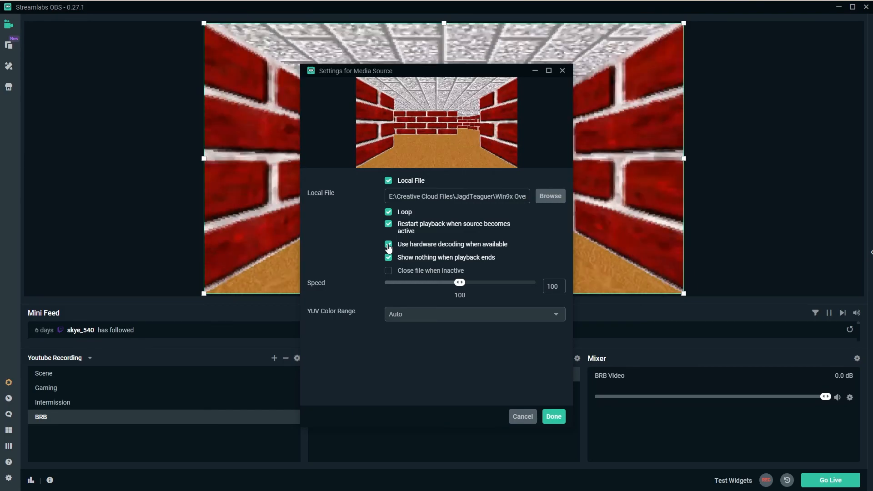
left_click(388, 244)
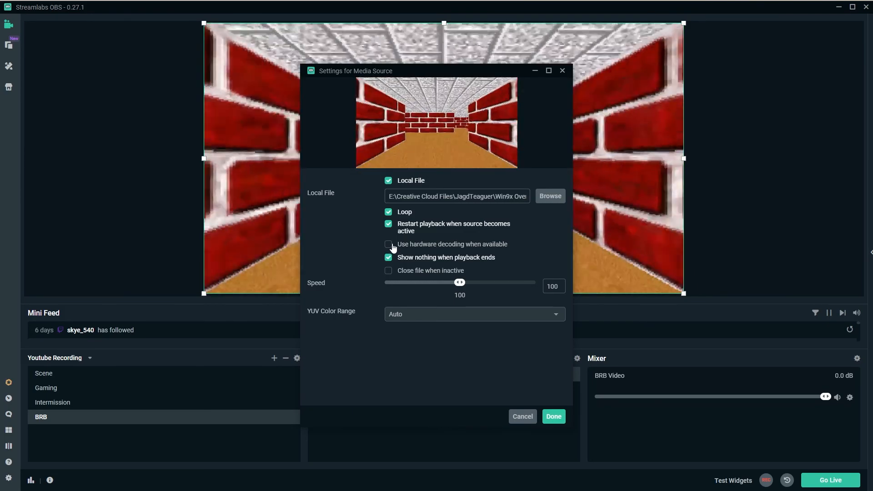
Enable hardware decoding and closing the file when inactive for BRB Video, and move the source to the end of the source list
left_click(394, 246)
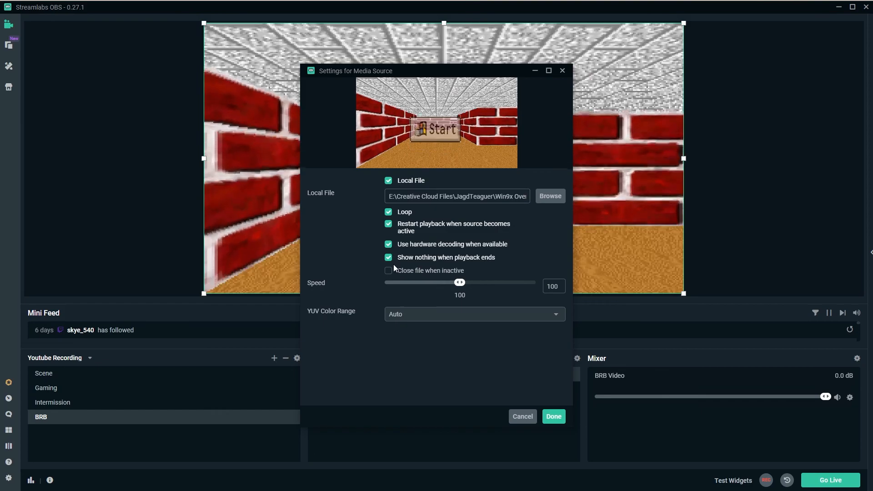
left_click(390, 272)
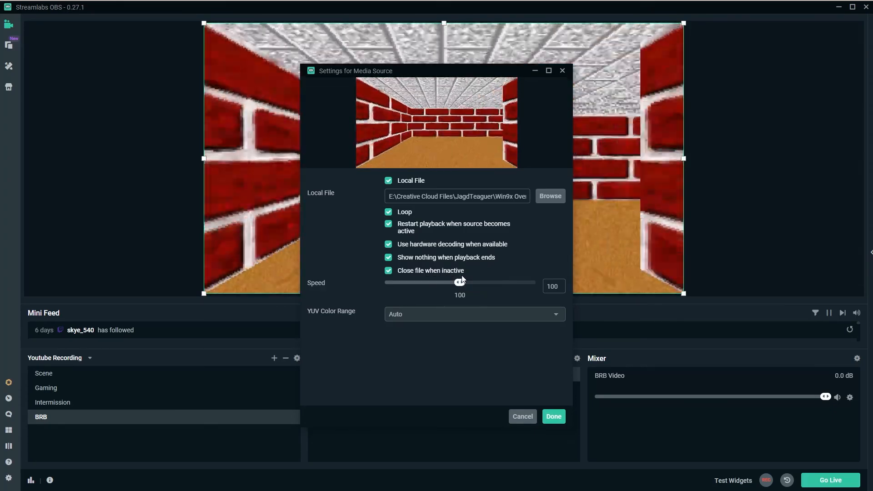
left_click(556, 414)
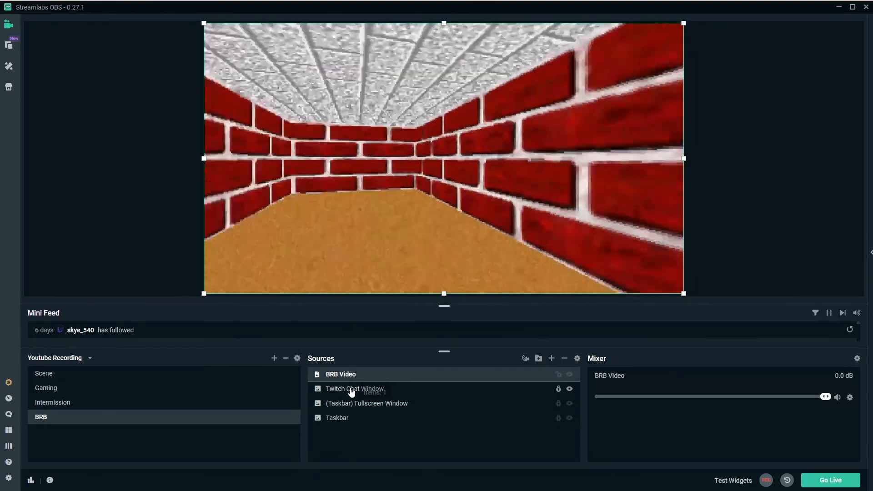
left_click_drag(345, 432, 347, 428)
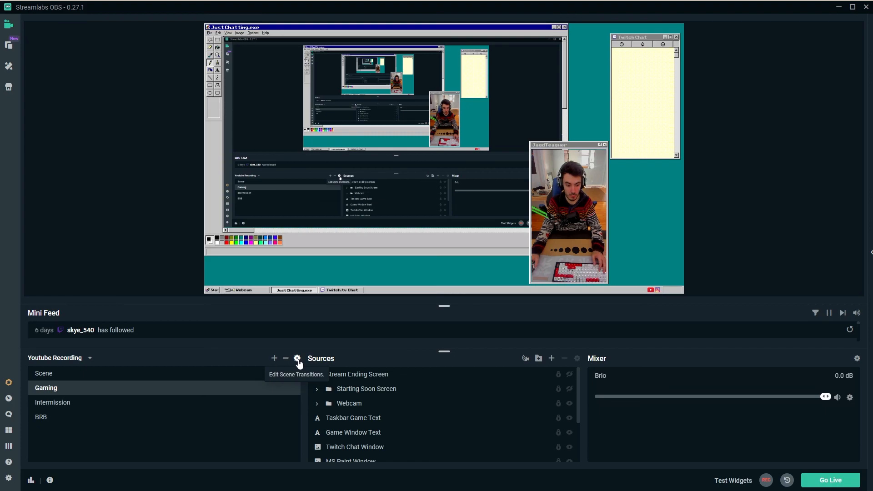
Add a new scene transition named "Stinger" with the Stinger type
left_click(298, 359)
left_click(583, 149)
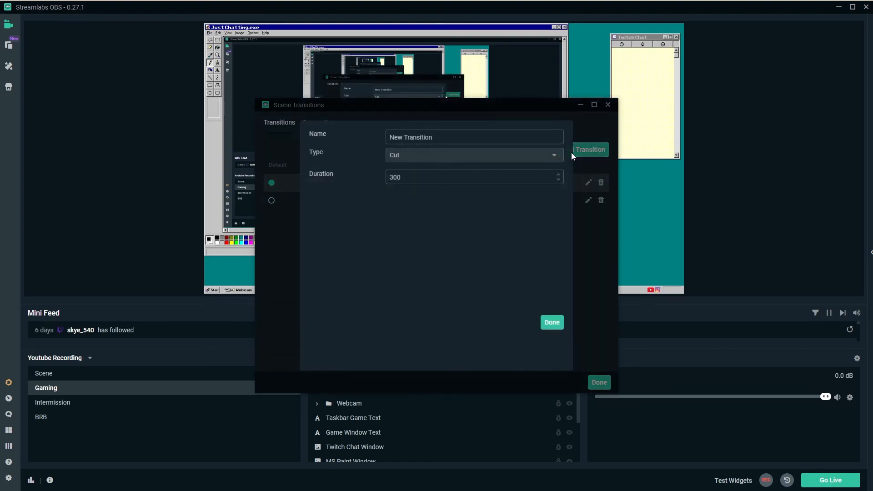
type("S")
left_click(433, 157)
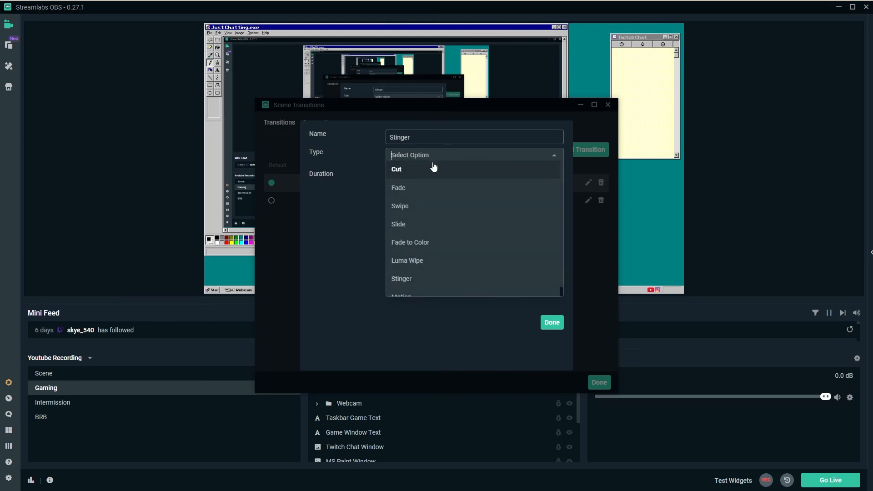
left_click(415, 278)
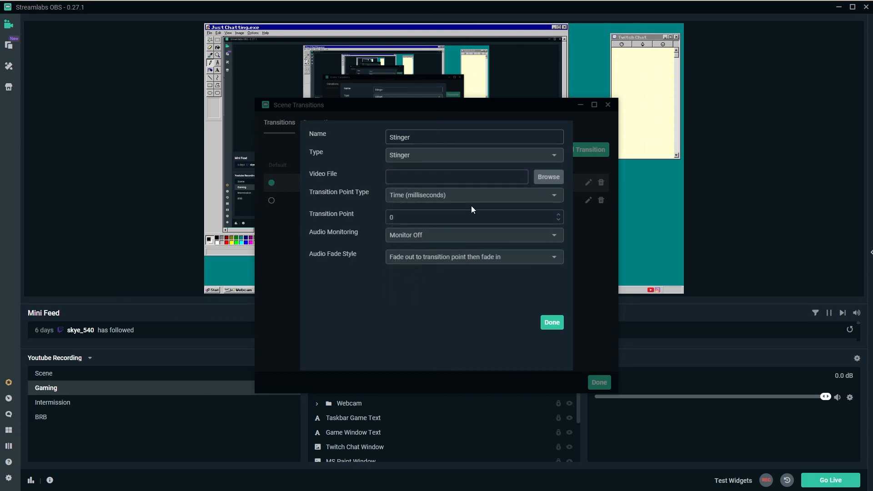
Load the Win9x Stinger Transition video as the Stinger transition's video file
left_click(548, 176)
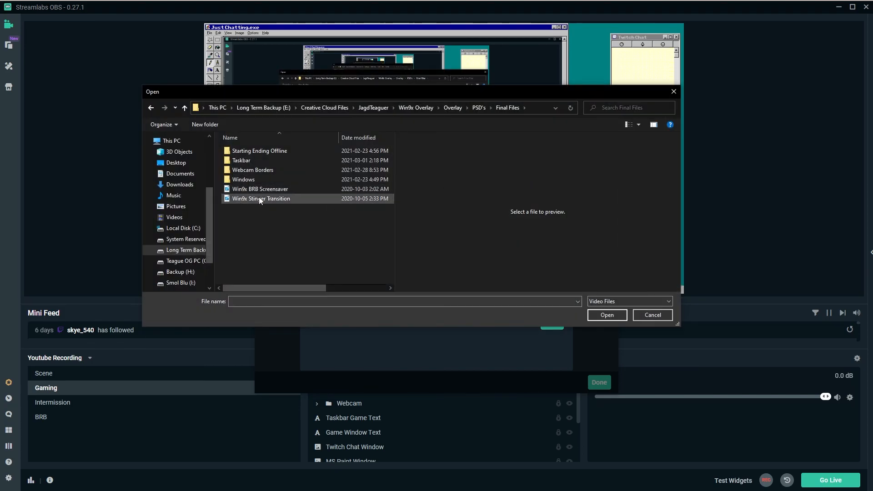
left_click(258, 198)
left_click(605, 313)
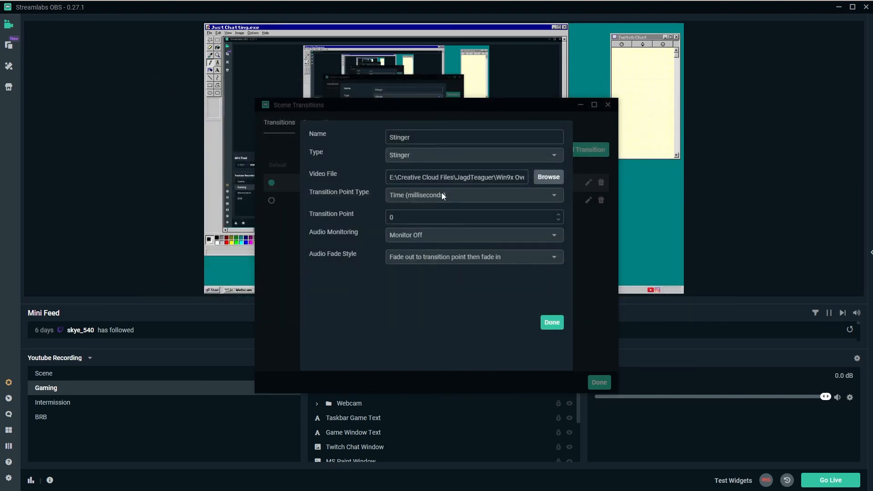
Set the Stinger's transition point to 1000 milliseconds and make Stinger the default transition
left_click(504, 199)
left_click(446, 196)
type("1000")
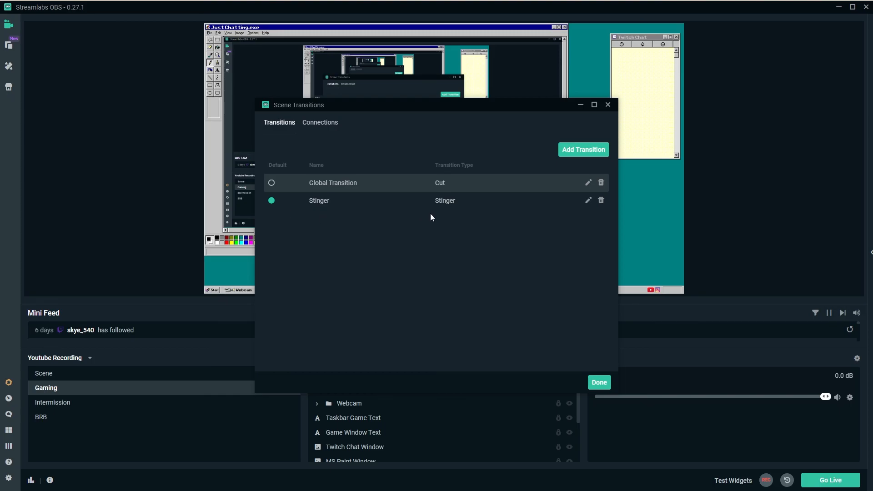
left_click(598, 382)
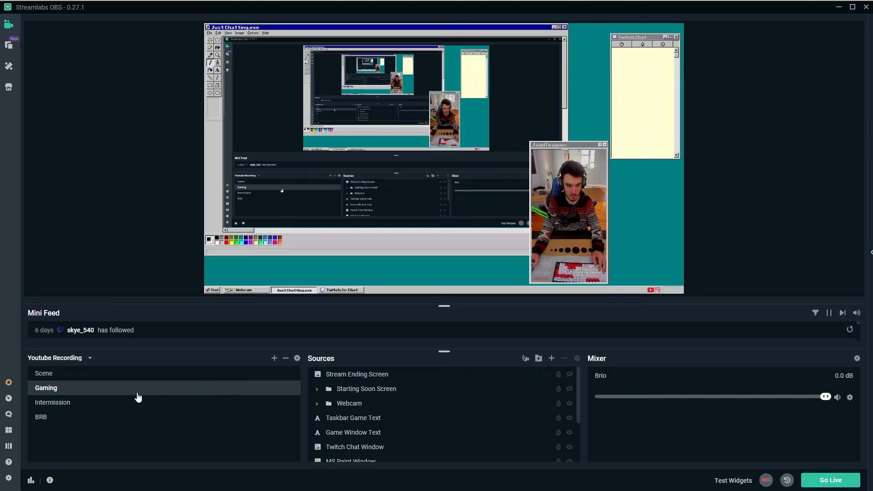
Test the stinger by switching to the Intermission scene, and set its transition point to 2000 milliseconds
left_click(118, 404)
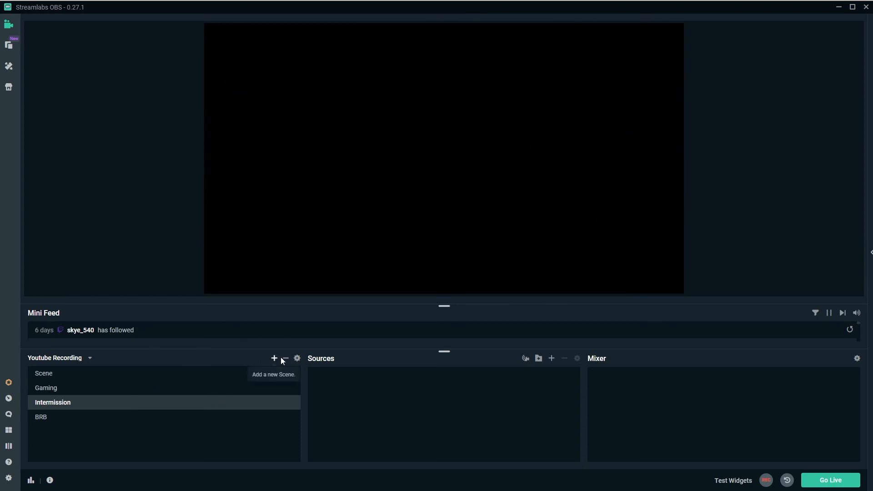
left_click(297, 359)
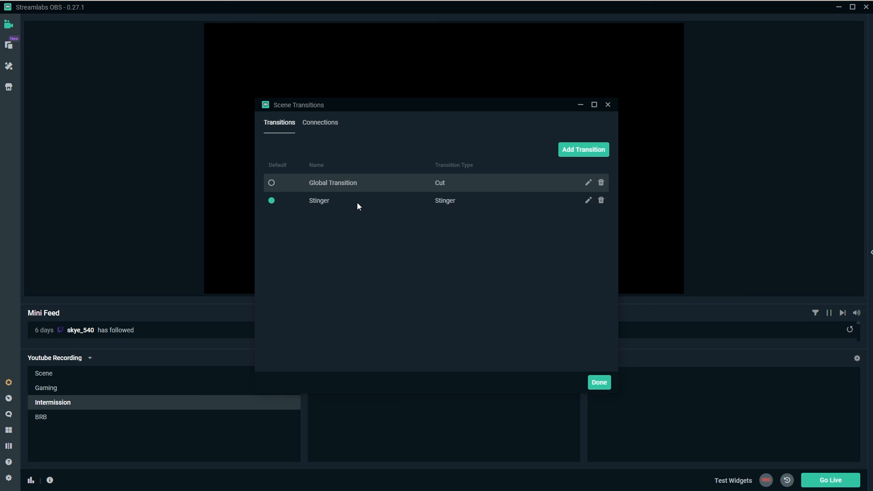
left_click(588, 200)
left_click(353, 218)
type("2000")
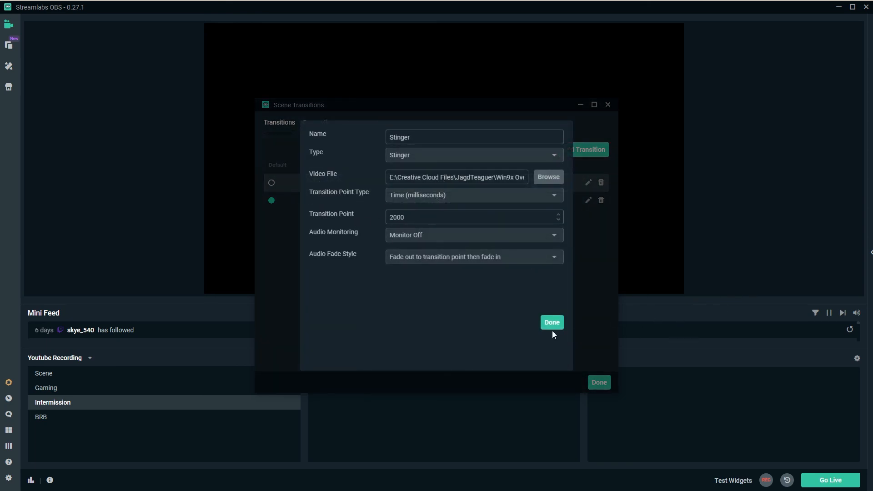
left_click(552, 324)
Delete the Global Transition with the Cut type from the scene transitions
left_click(601, 183)
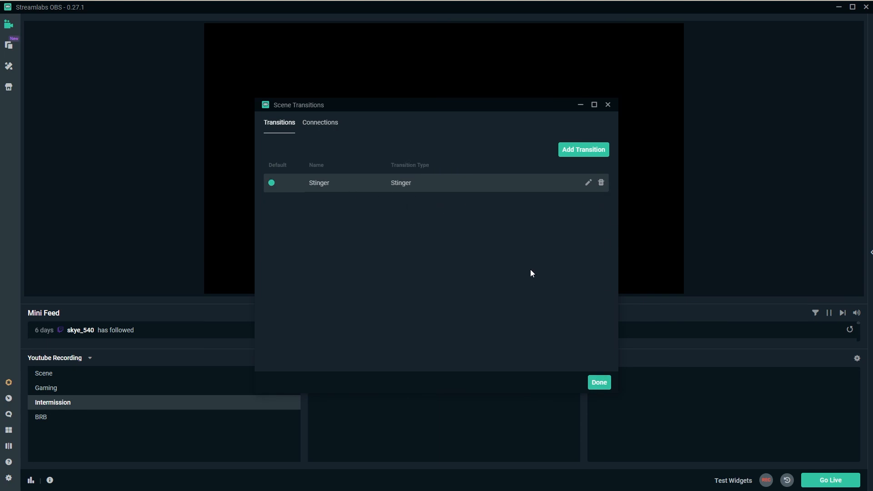
left_click(608, 388)
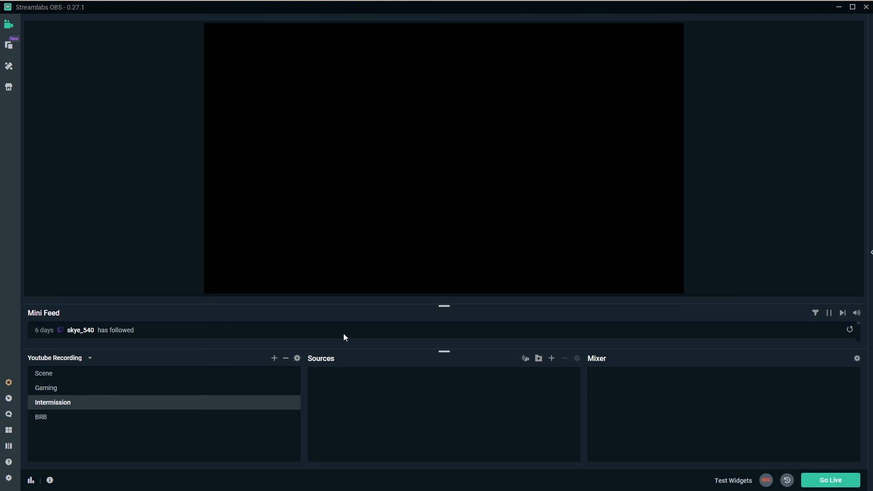
Test the stinger transition by switching to the Gaming scene, to BRB and back to Gaming
left_click(117, 393)
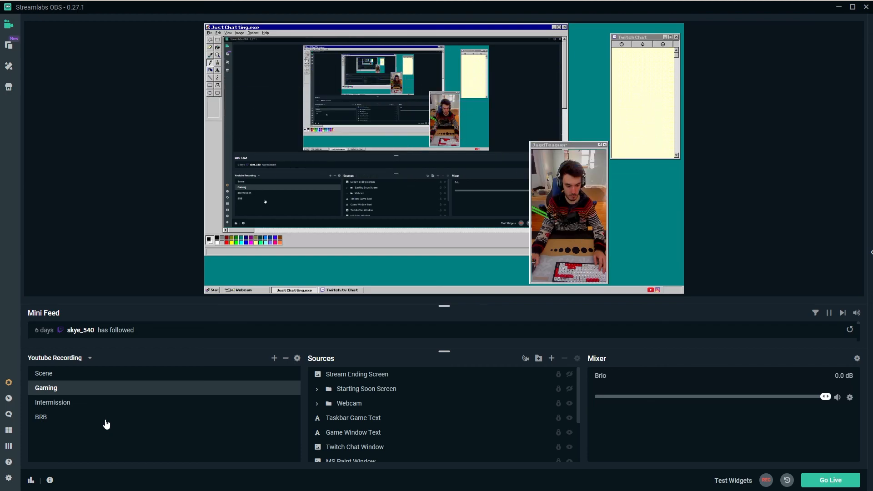
left_click(106, 423)
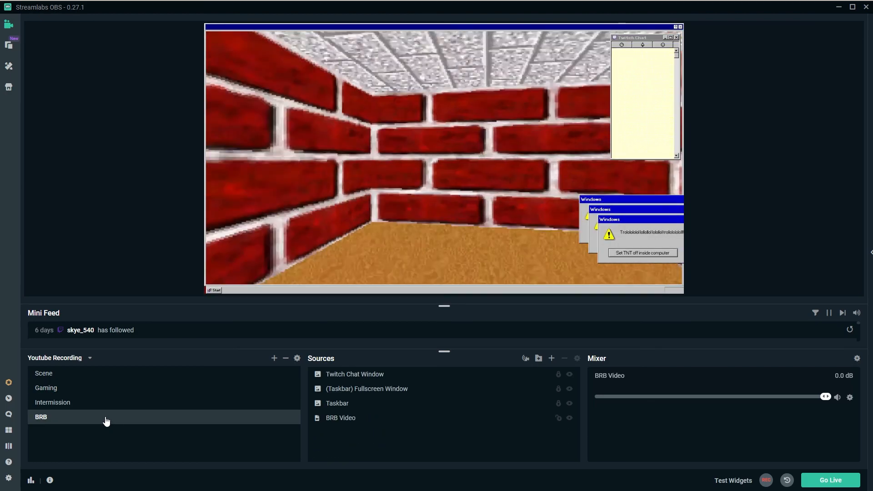
left_click(211, 387)
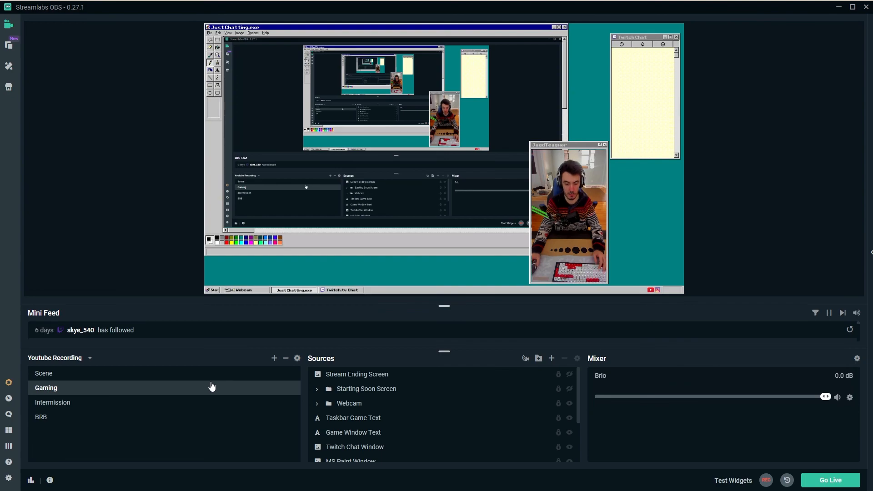